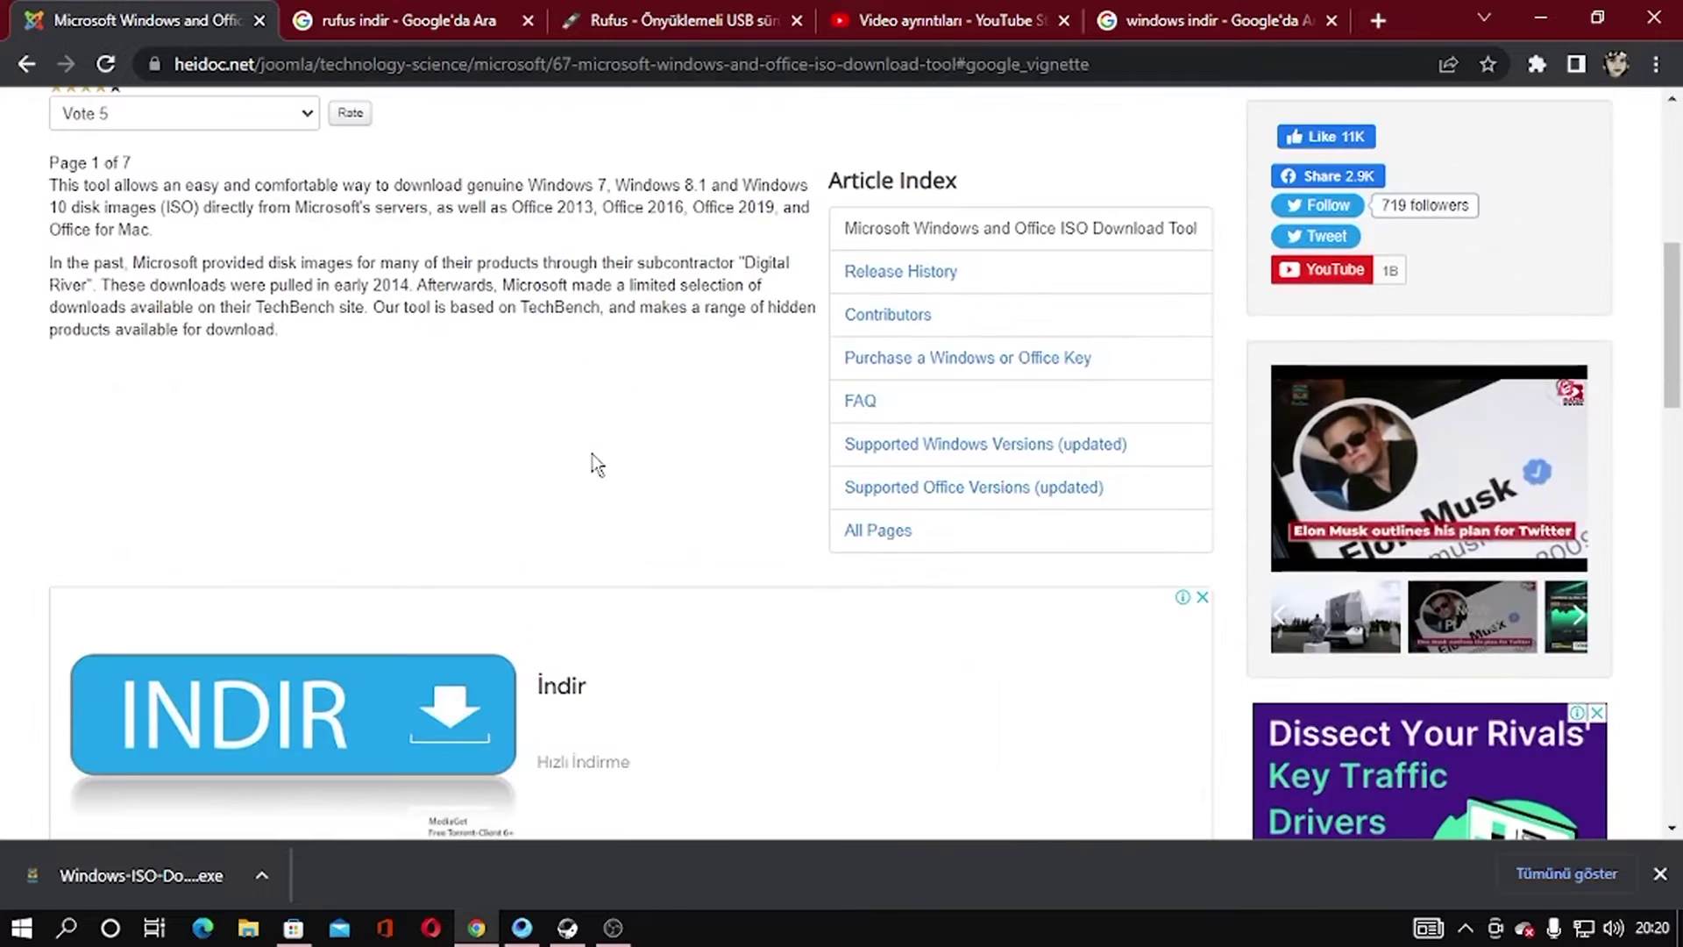
- Look through the HeiDoc.net ISO download tool page down to the Windows-ISO-Downloader.exe download link
{"action": "scroll", "coordinate": [596, 461], "scroll_direction": "down", "scroll_amount": 5}
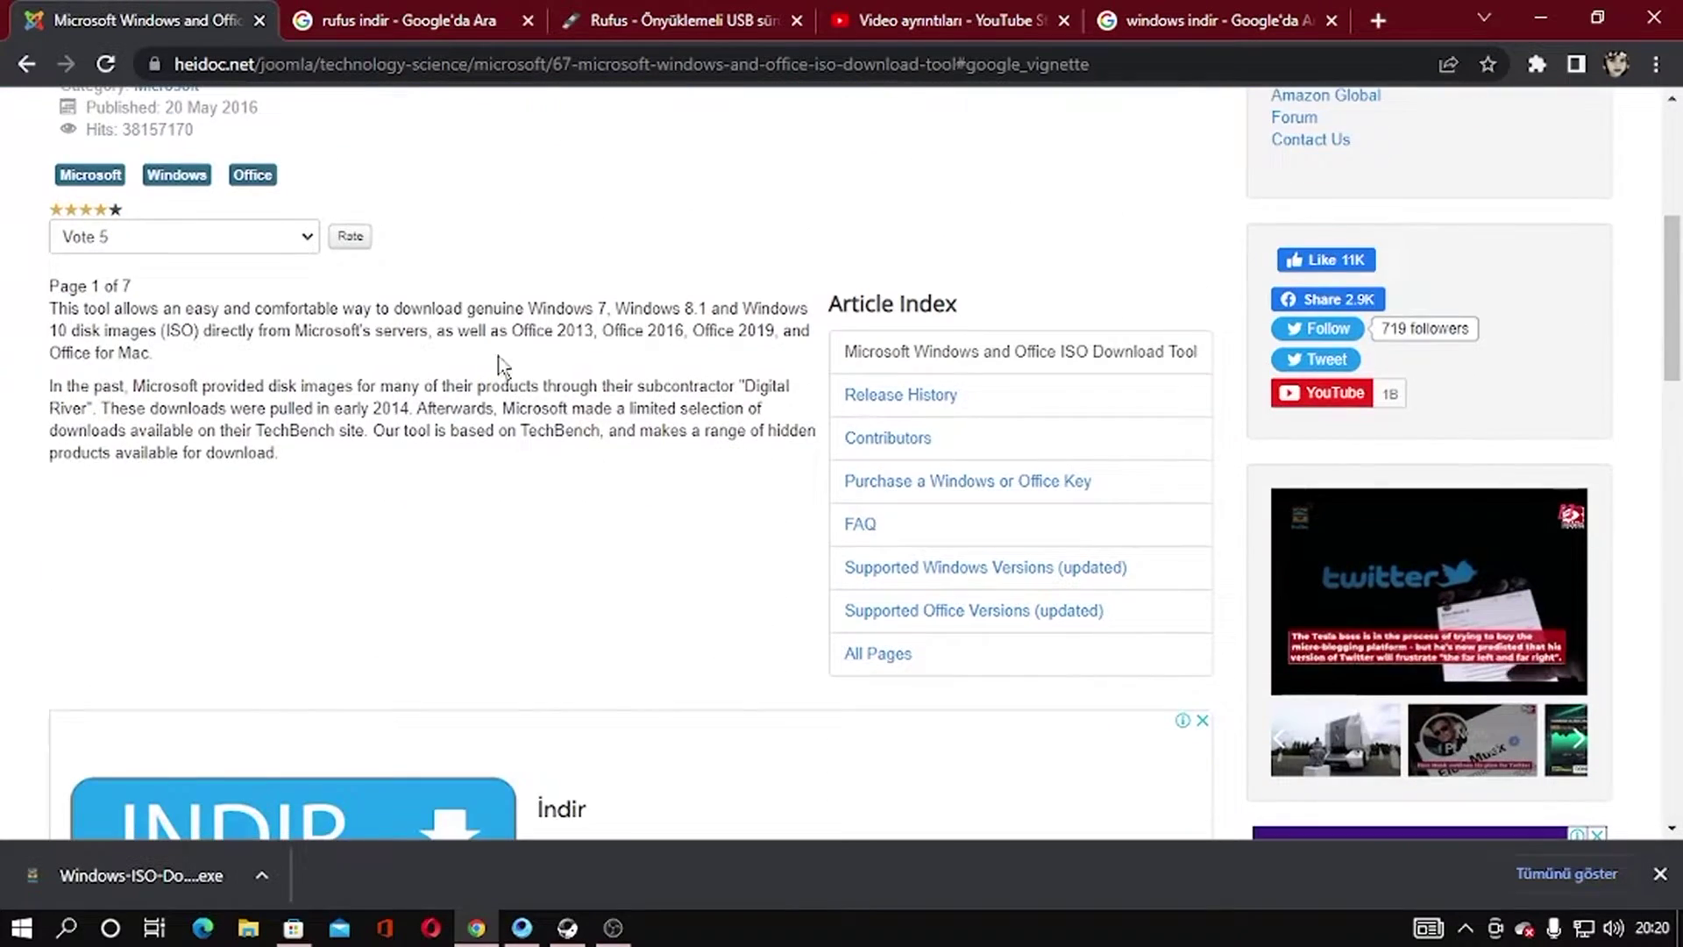
{"action": "scroll", "coordinate": [473, 271], "scroll_direction": "up", "scroll_amount": 5}
{"action": "scroll", "coordinate": [390, 657], "scroll_direction": "down", "scroll_amount": 10}
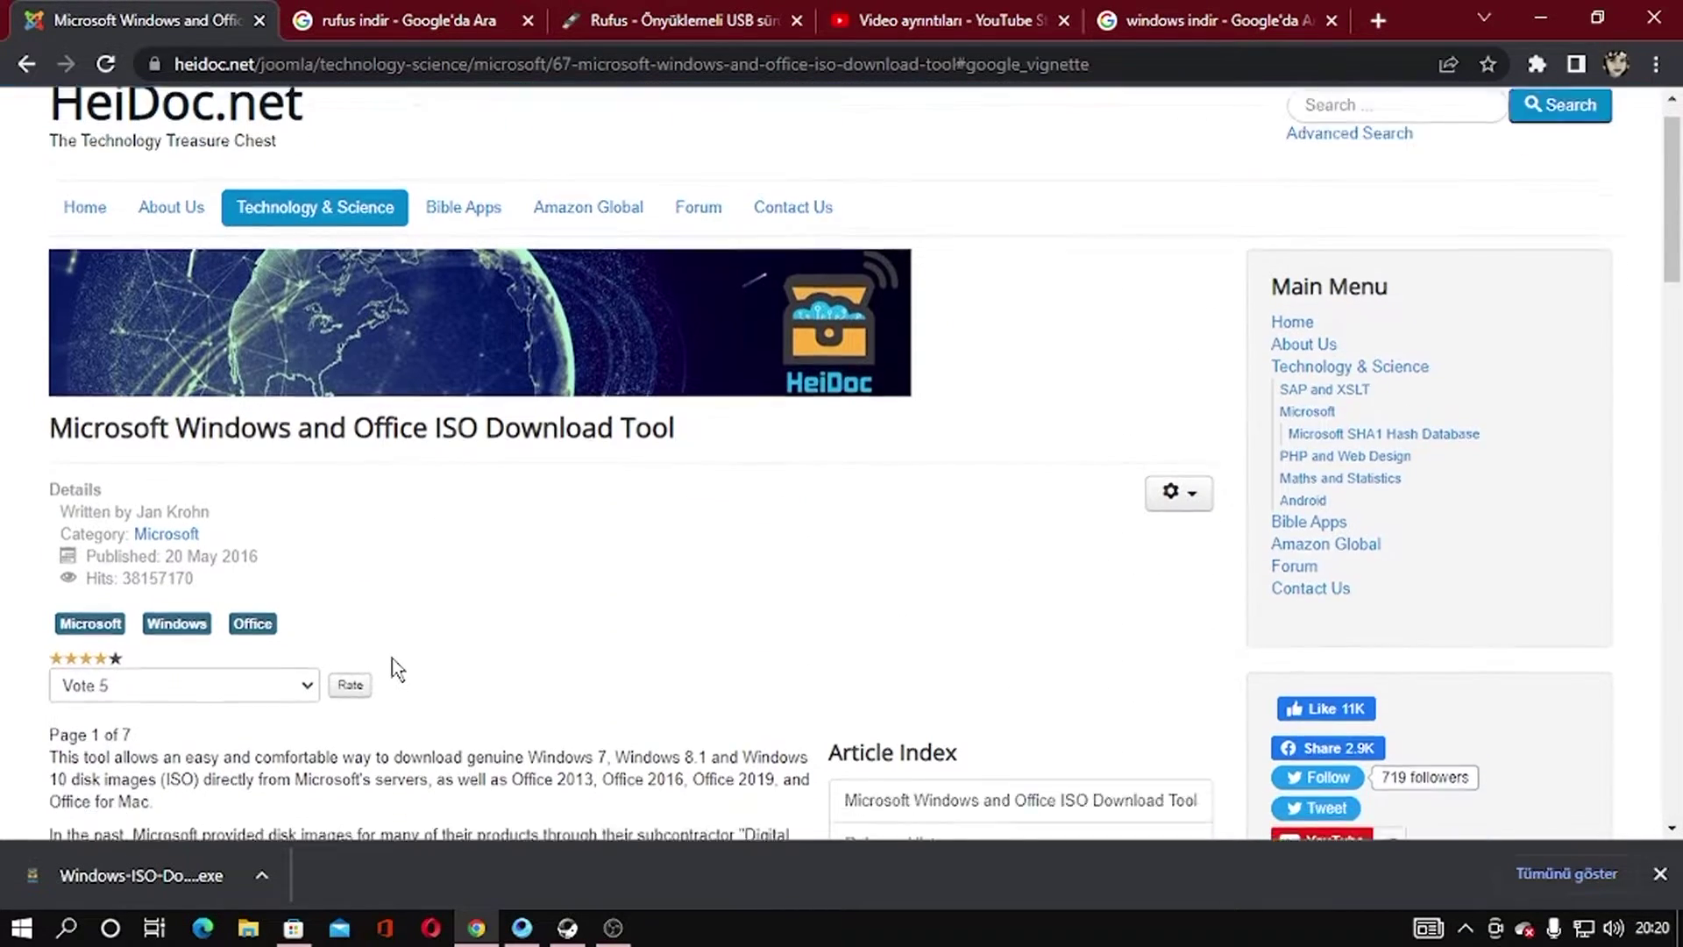
{"action": "scroll", "coordinate": [390, 659], "scroll_direction": "down", "scroll_amount": 1}
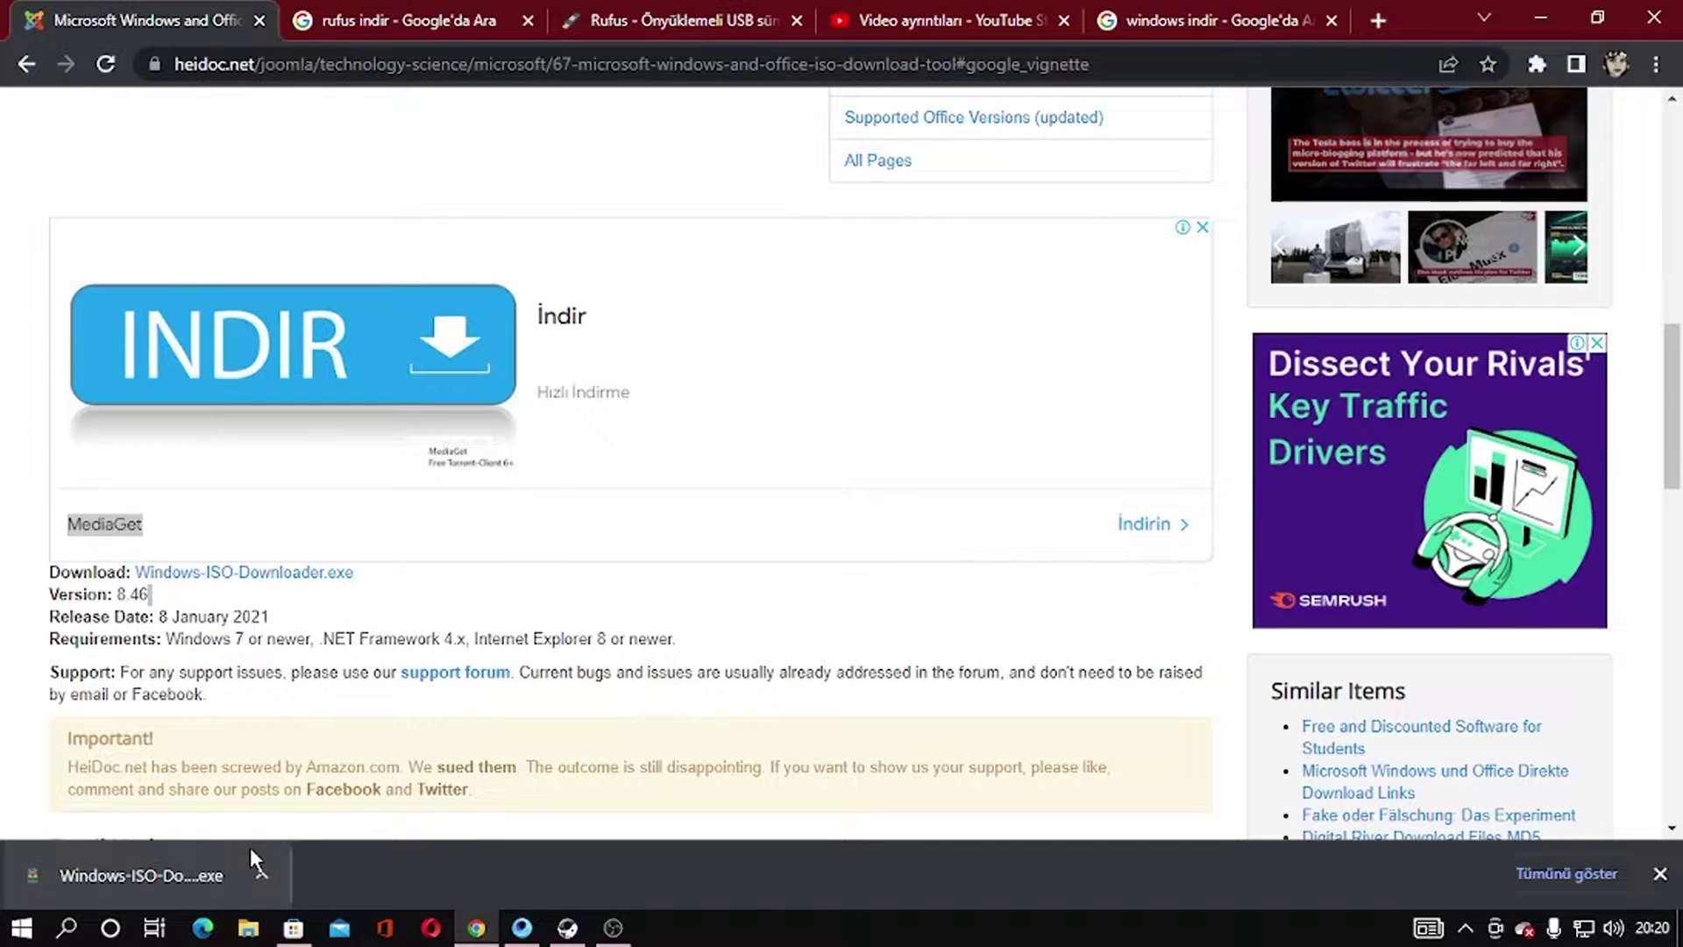
- Review the Rufus website down to the Rufus 3.18 download links, and reveal the desktop with the downloaded files
{"action": "left_click", "coordinate": [686, 21]}
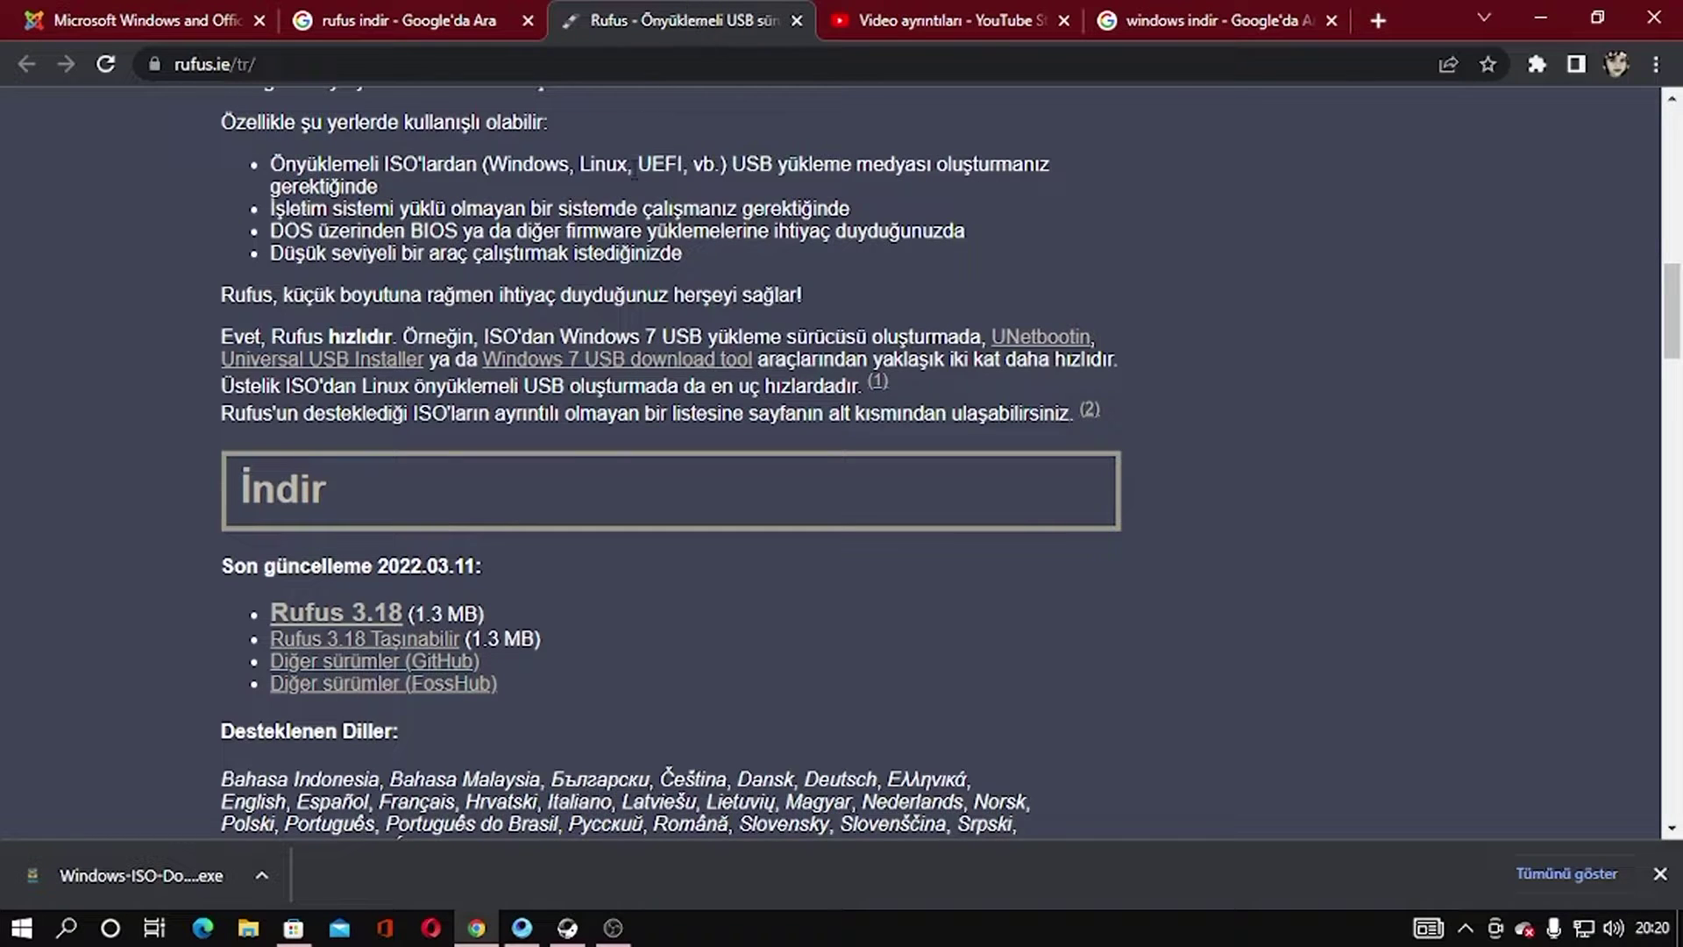
{"action": "scroll", "coordinate": [587, 151], "scroll_direction": "up", "scroll_amount": 15}
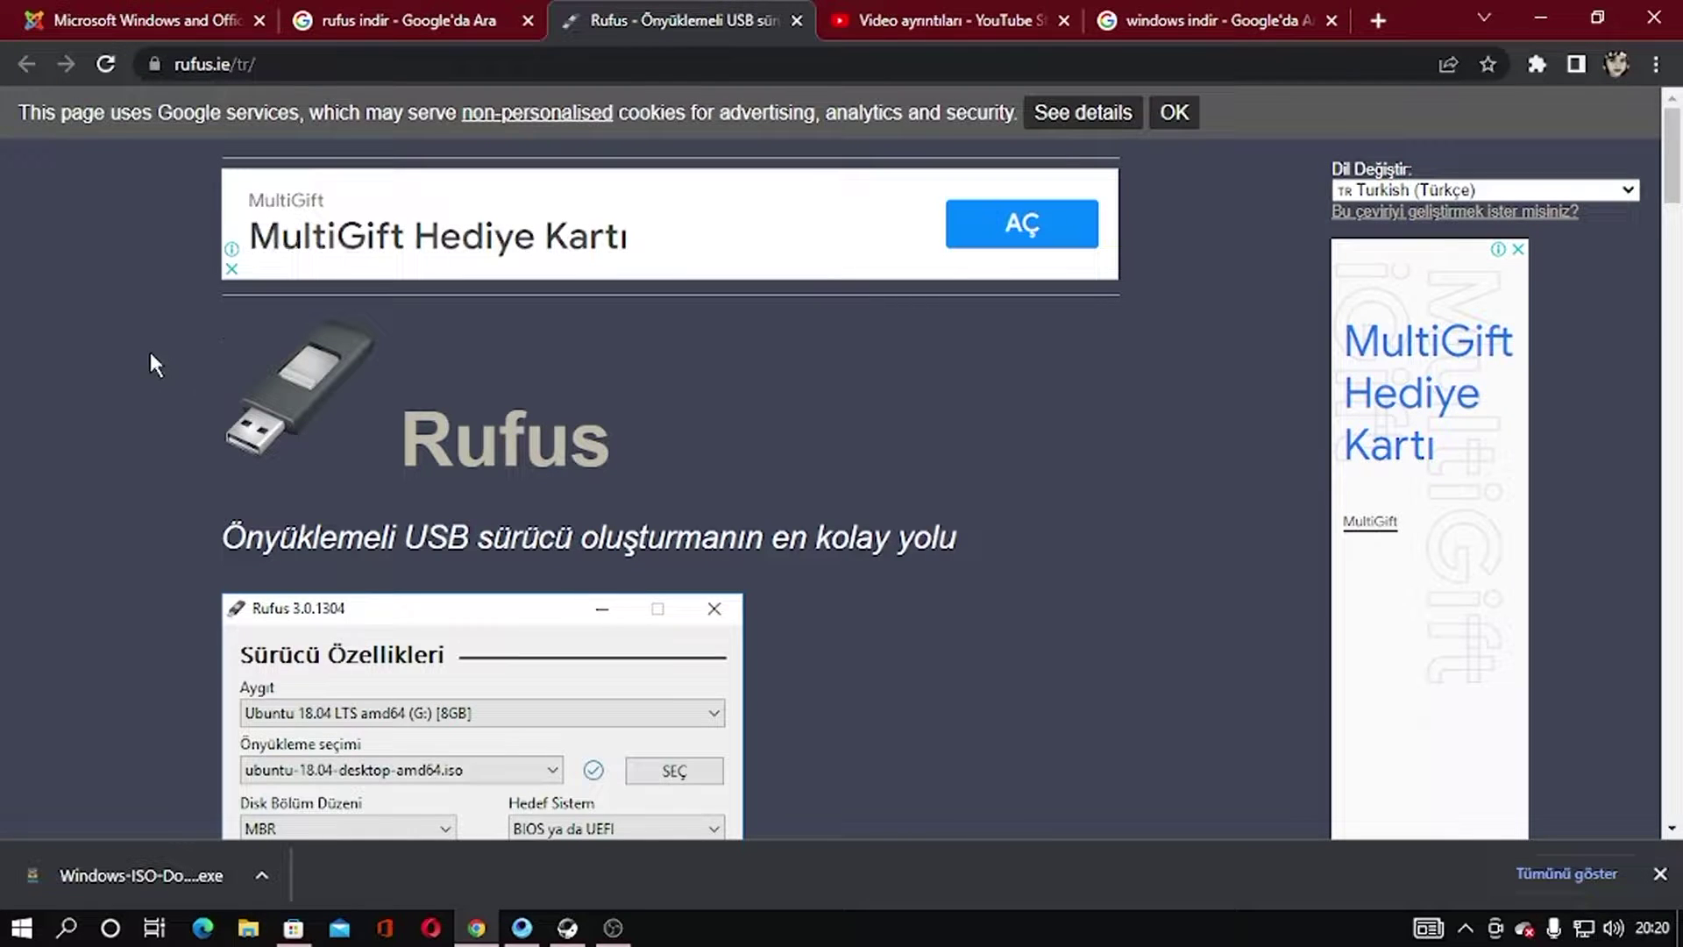
{"action": "scroll", "coordinate": [1080, 587], "scroll_direction": "down", "scroll_amount": 12}
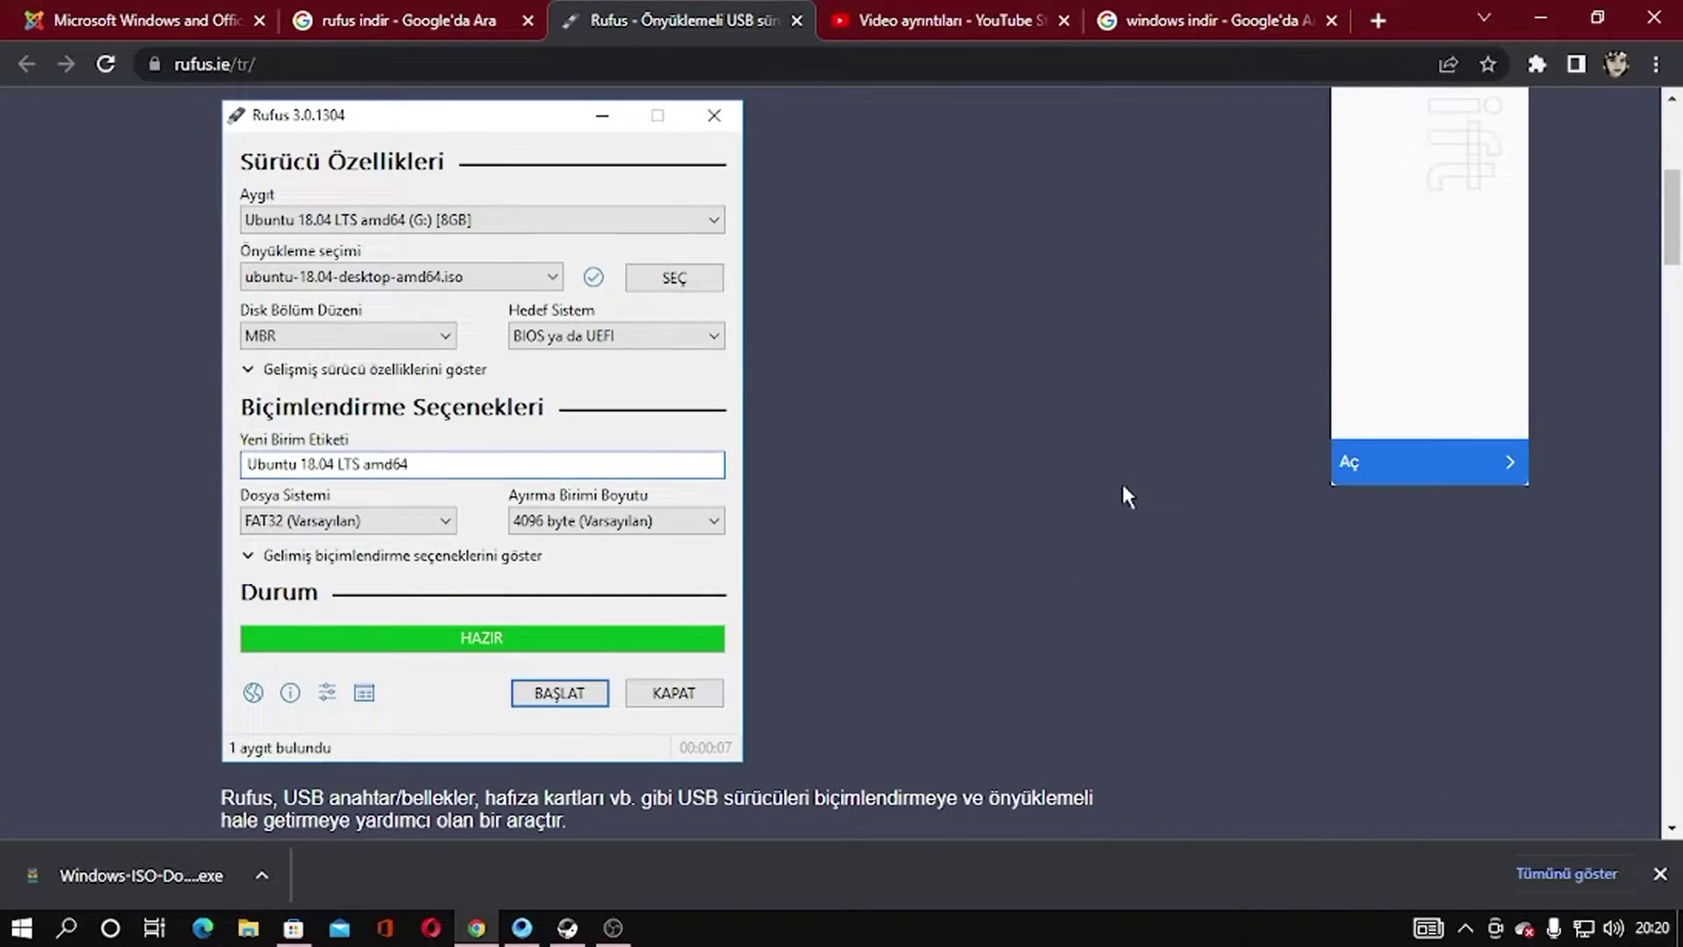
{"action": "scroll", "coordinate": [526, 701], "scroll_direction": "down", "scroll_amount": 1}
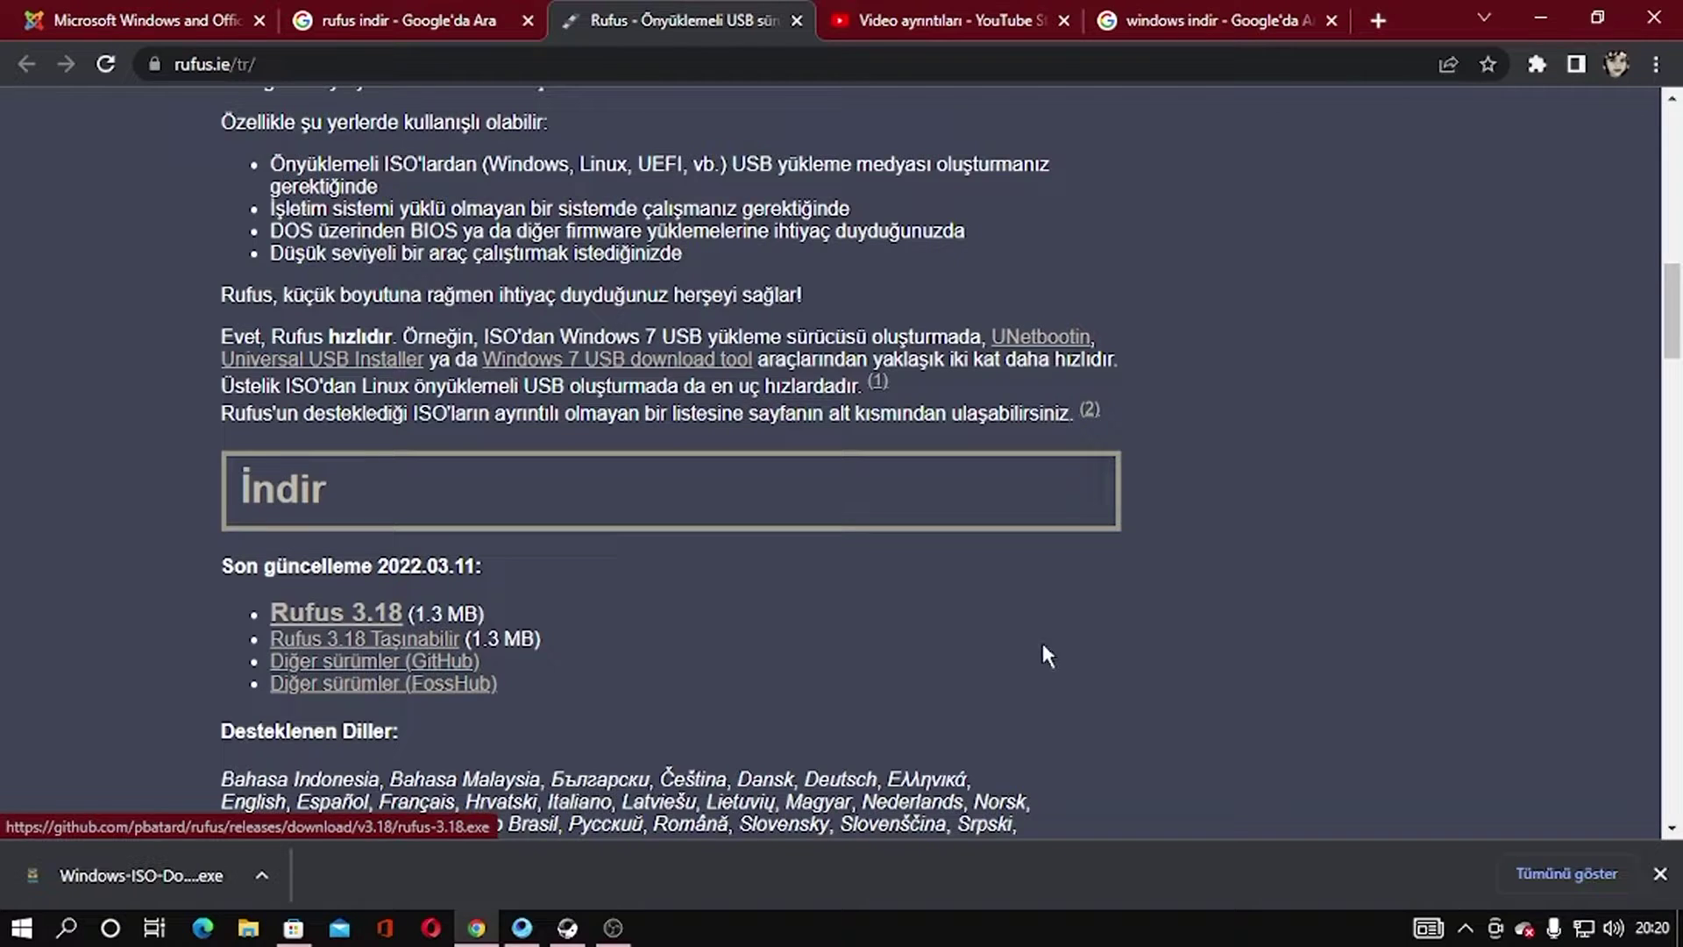
{"action": "left_click", "coordinate": [1545, 17]}
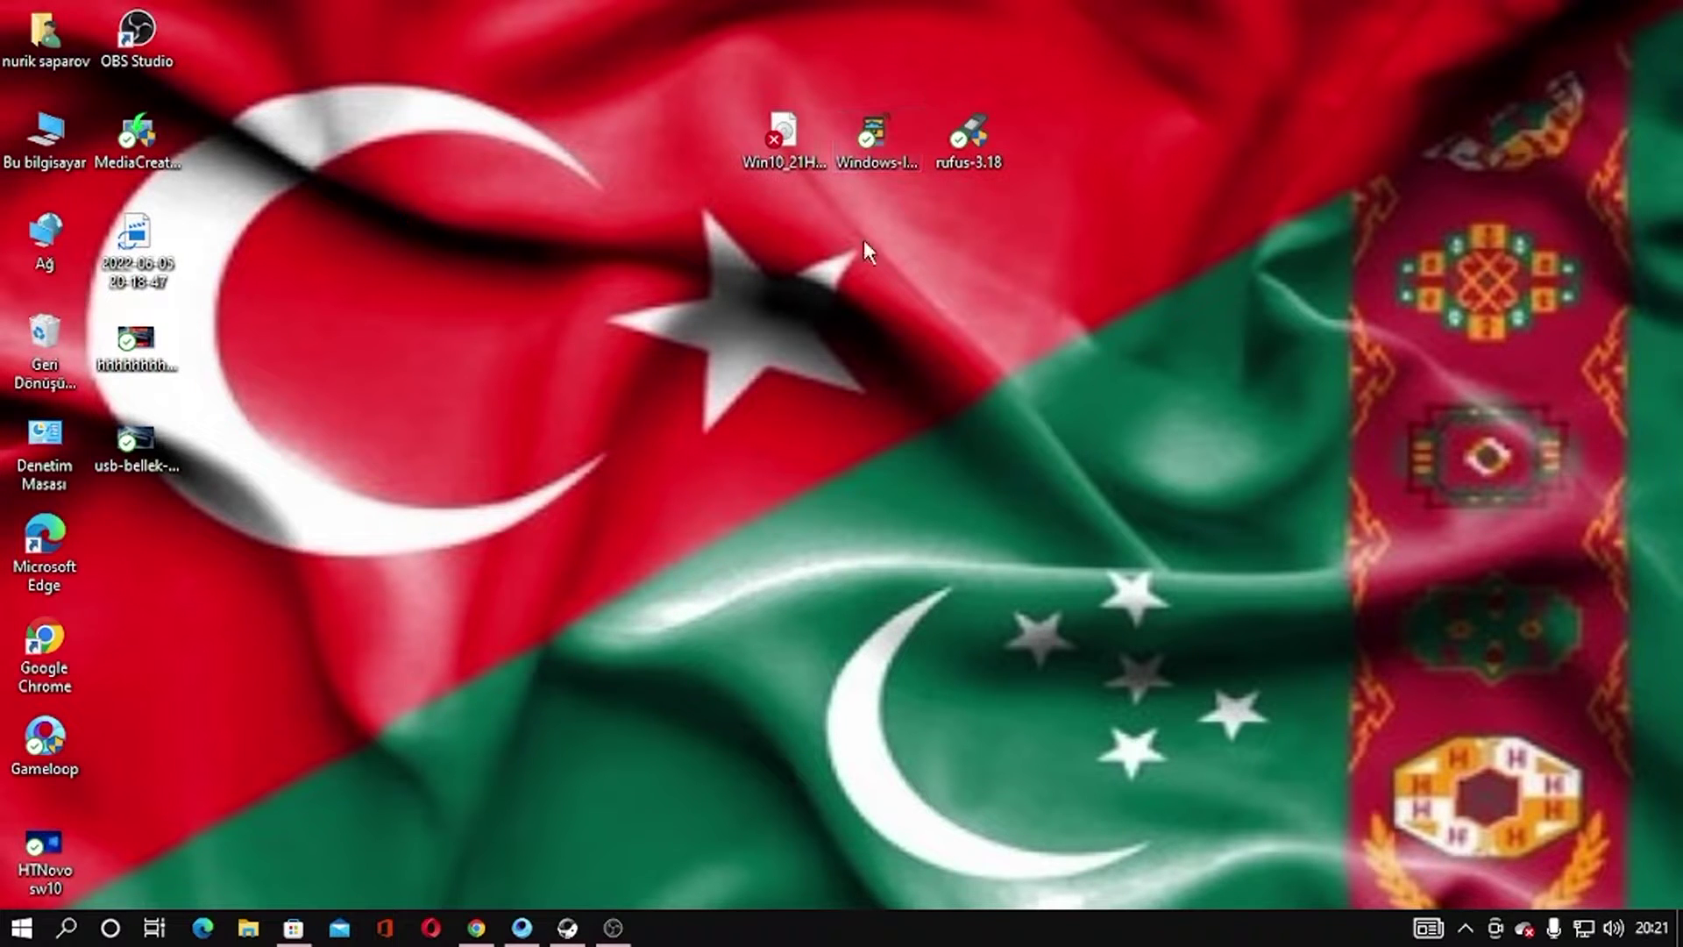
- Return to the HeiDoc.net page in the browser and check the downloader's version and requirements
{"action": "left_click", "coordinate": [476, 927]}
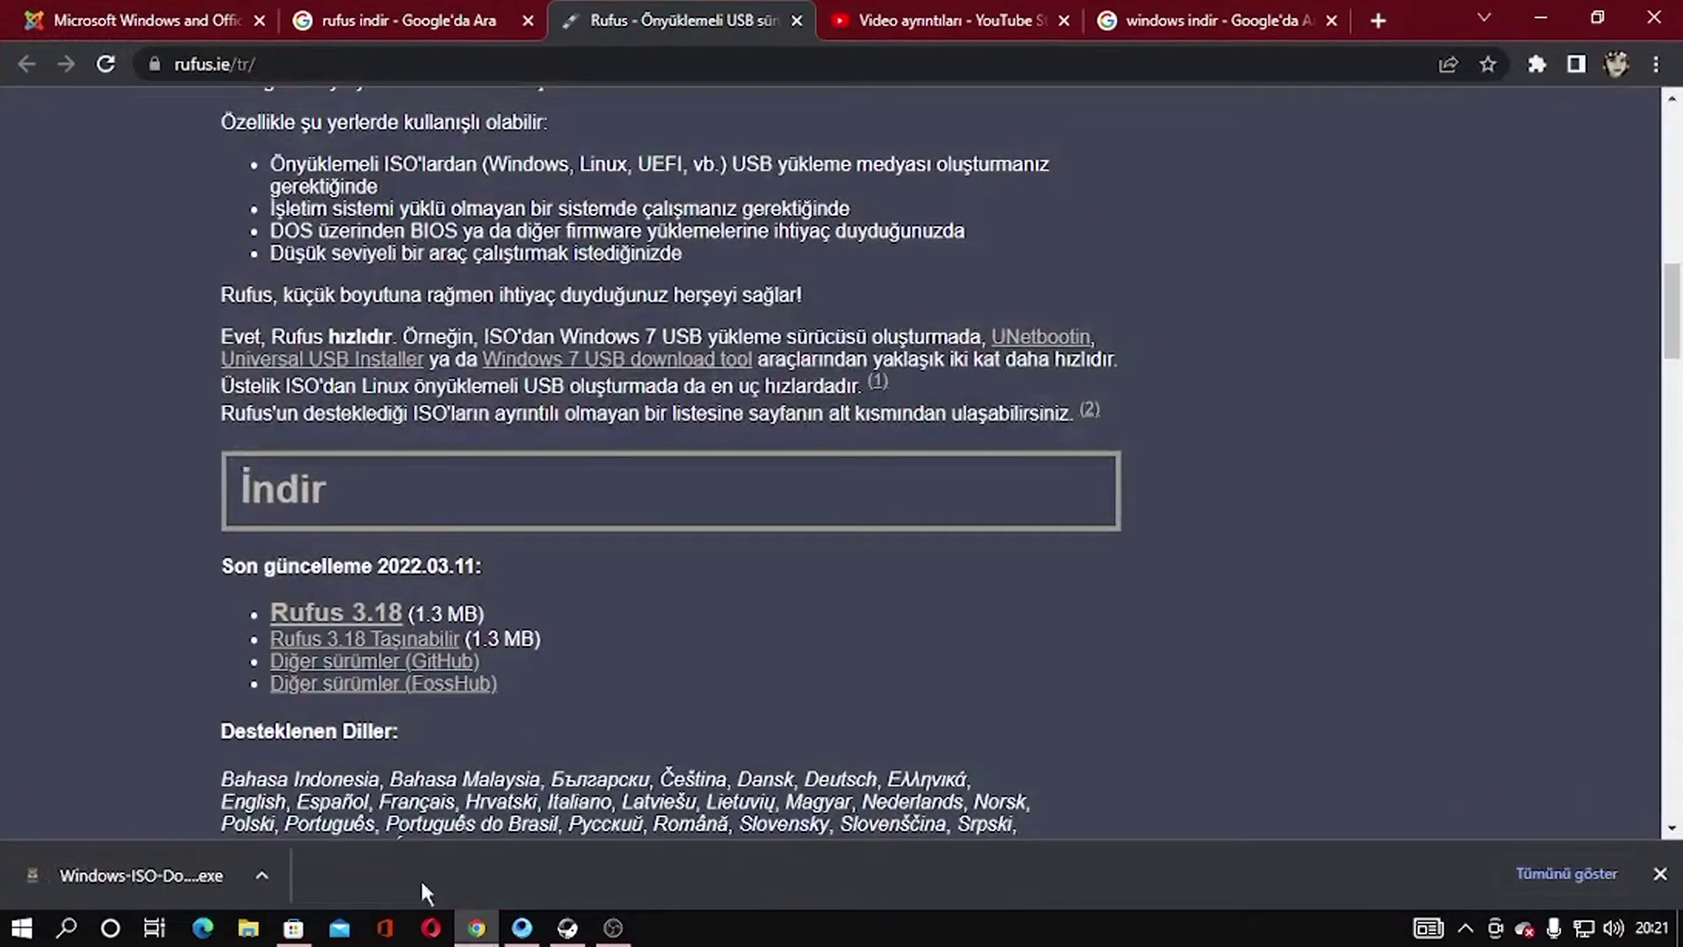
{"action": "left_click", "coordinate": [166, 20]}
{"action": "scroll", "coordinate": [443, 659], "scroll_direction": "down", "scroll_amount": 3}
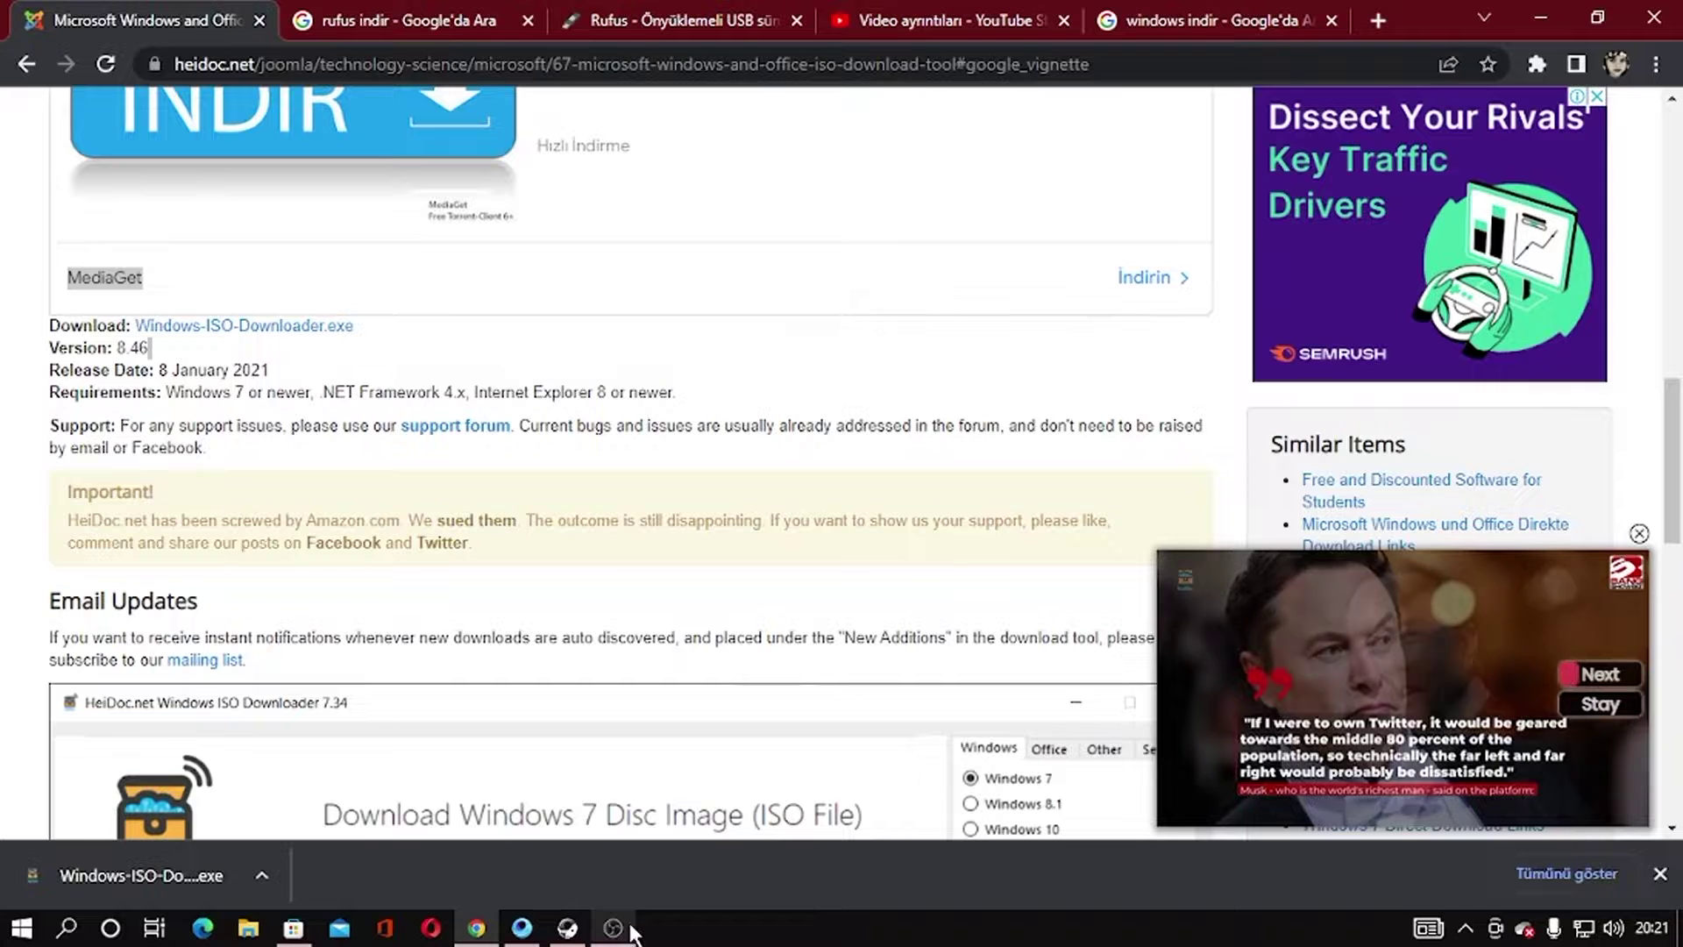
- Switch to HeiDoc.net Windows ISO Downloader by launching it from the desktop, and select Windows 10 as the product
{"action": "left_click", "coordinate": [1540, 15]}
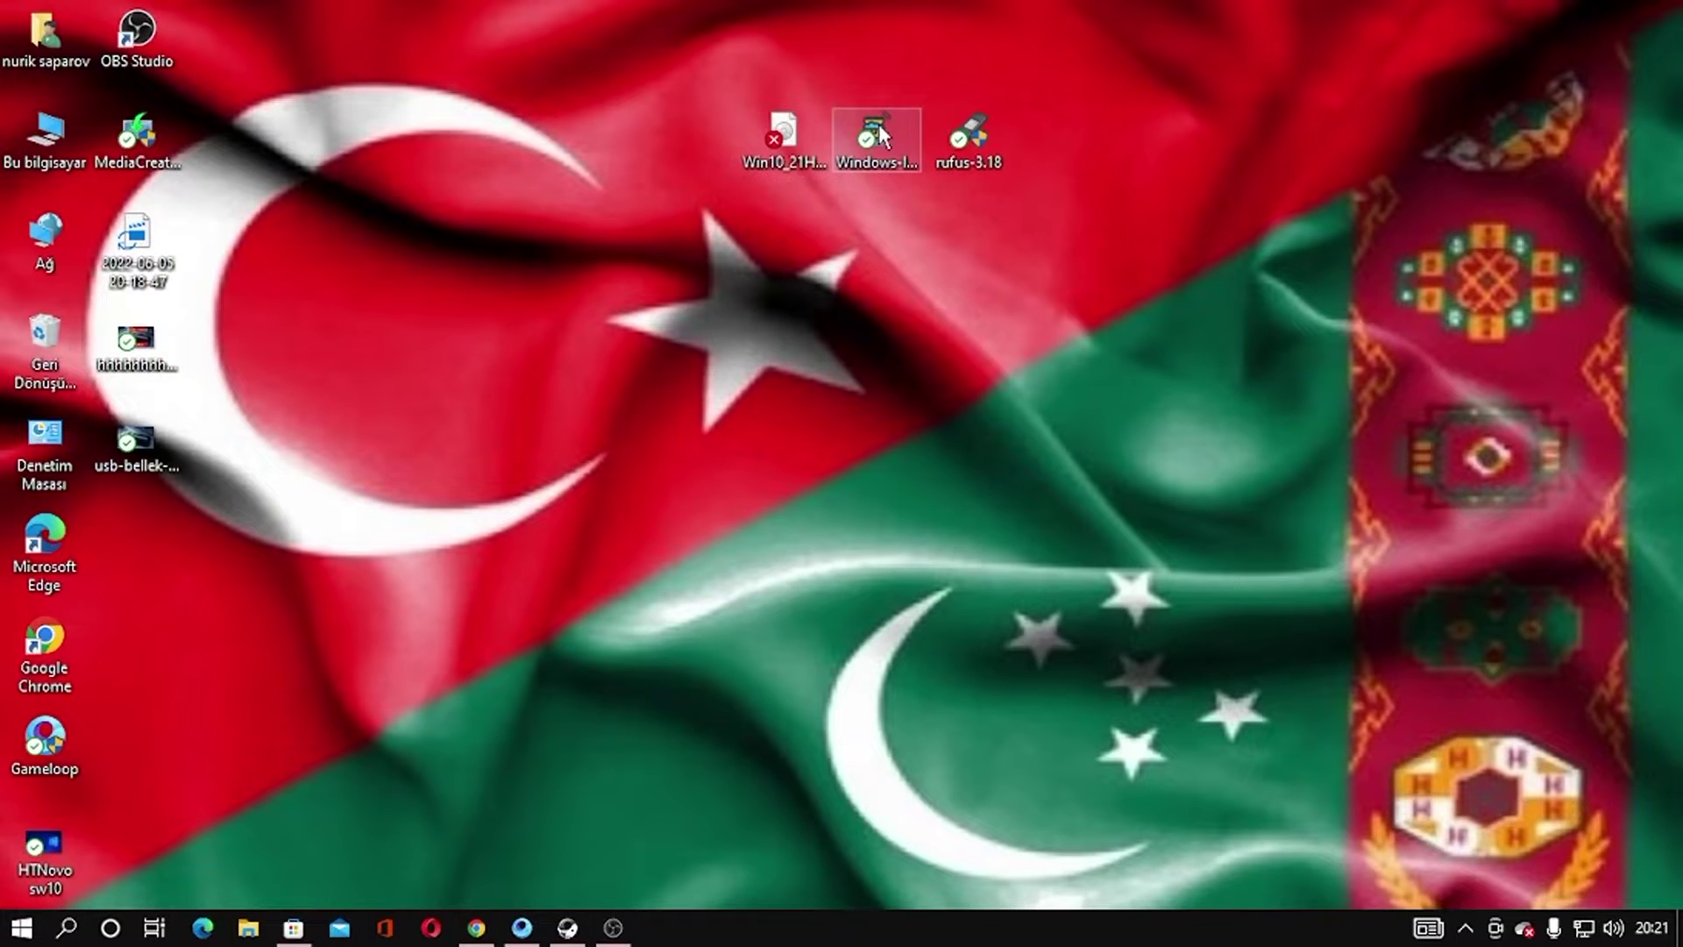
{"action": "left_click", "coordinate": [879, 124]}
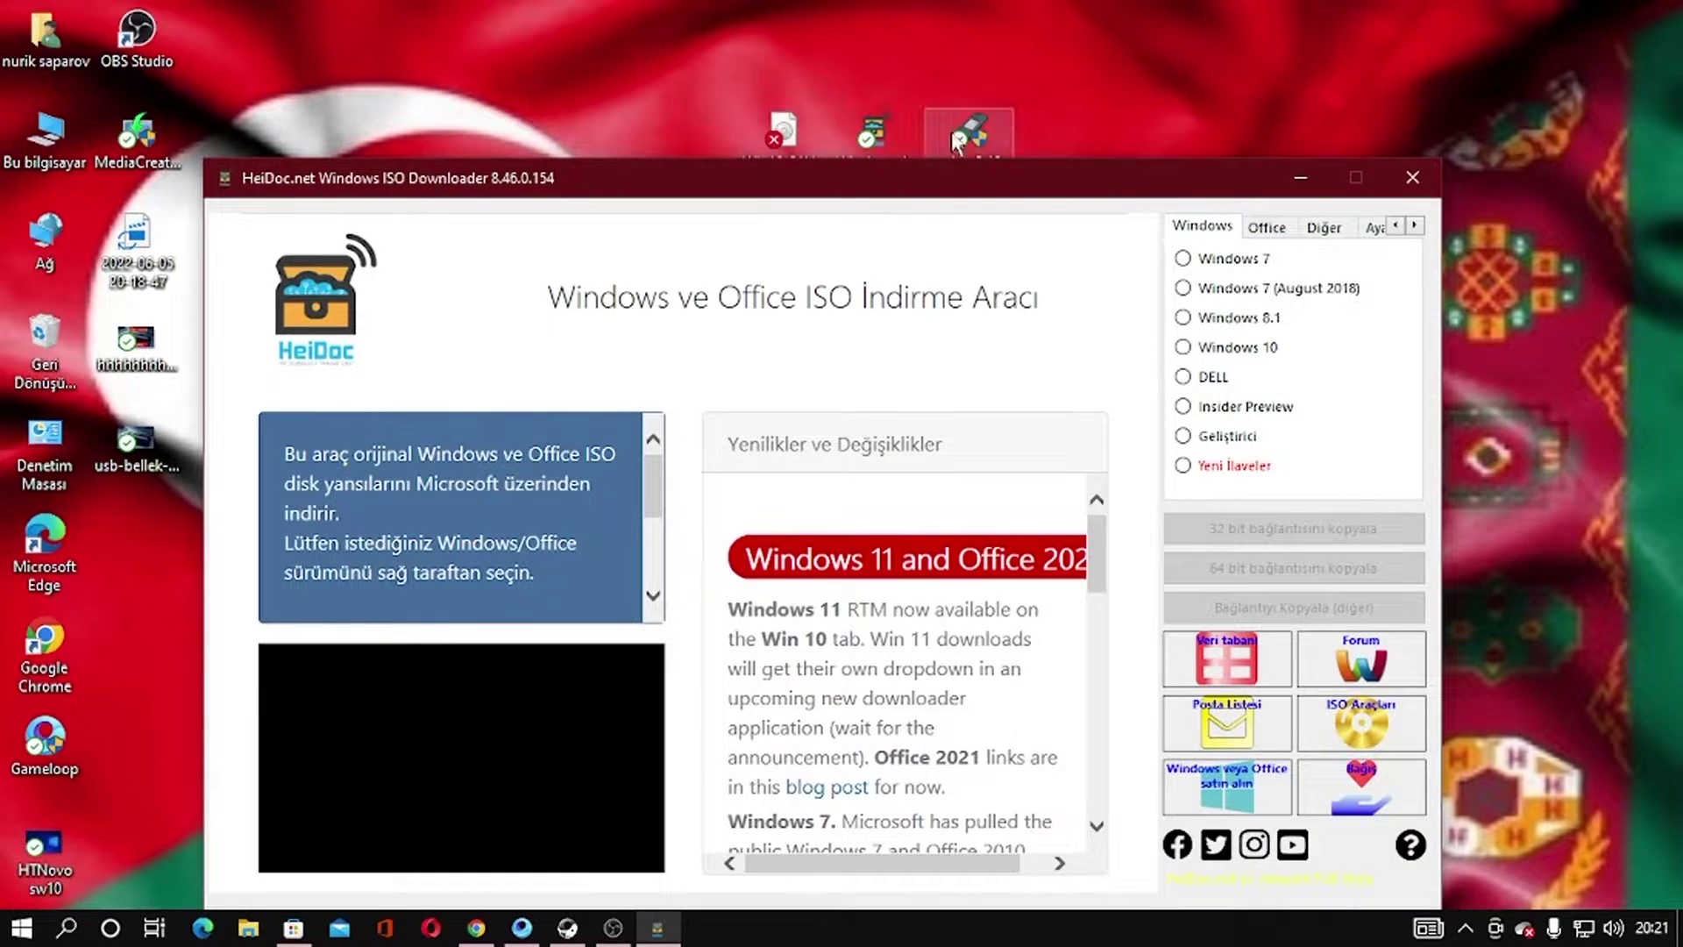
{"action": "triple_click", "coordinate": [1041, 159]}
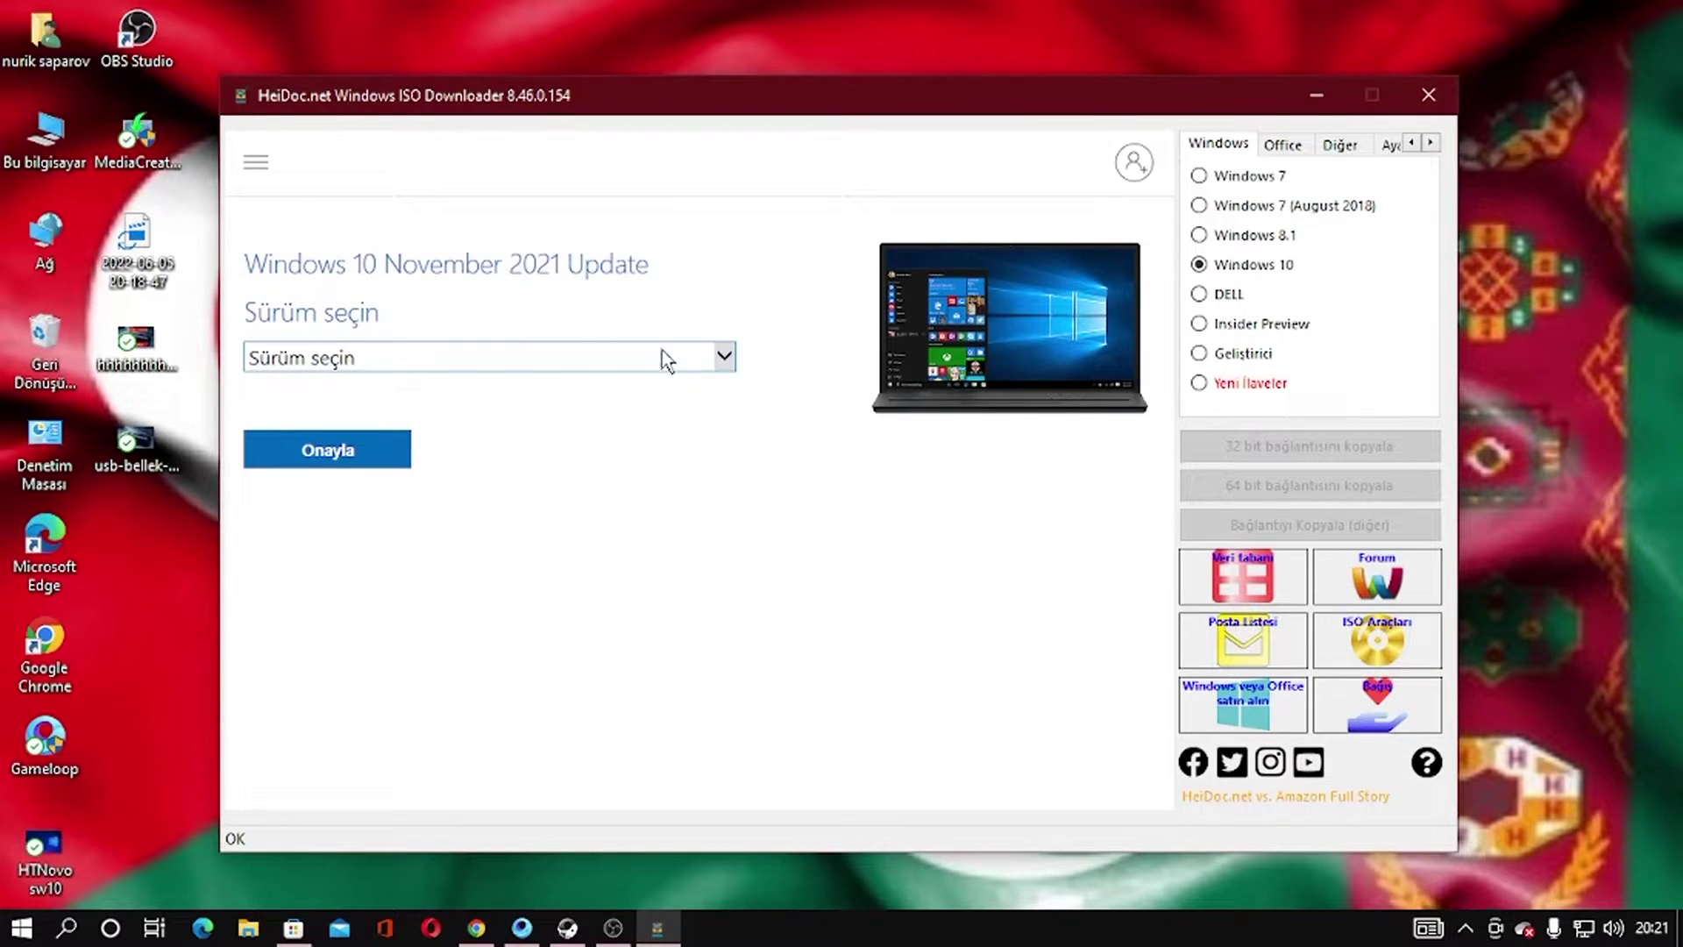
- Choose and confirm the Windows 10 Home/Pro edition of Version 21H2 (November 2021 Update)
{"action": "left_click", "coordinate": [728, 361]}
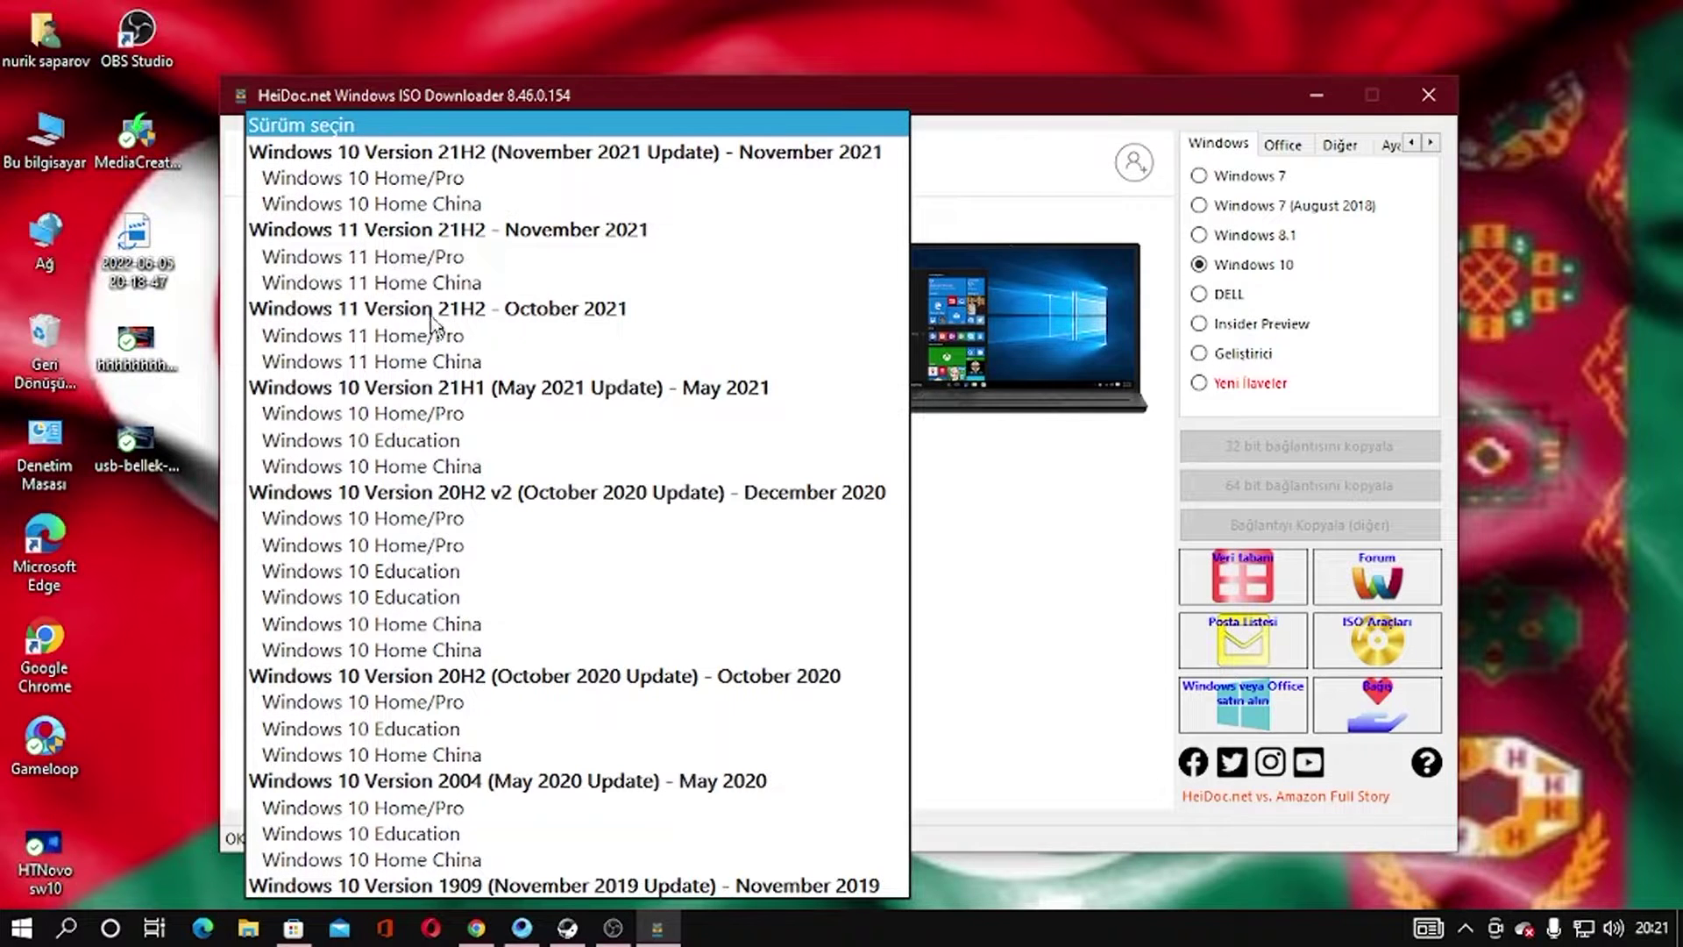
{"action": "scroll", "coordinate": [525, 622], "scroll_direction": "down", "scroll_amount": 1}
{"action": "scroll", "coordinate": [526, 623], "scroll_direction": "down", "scroll_amount": 7}
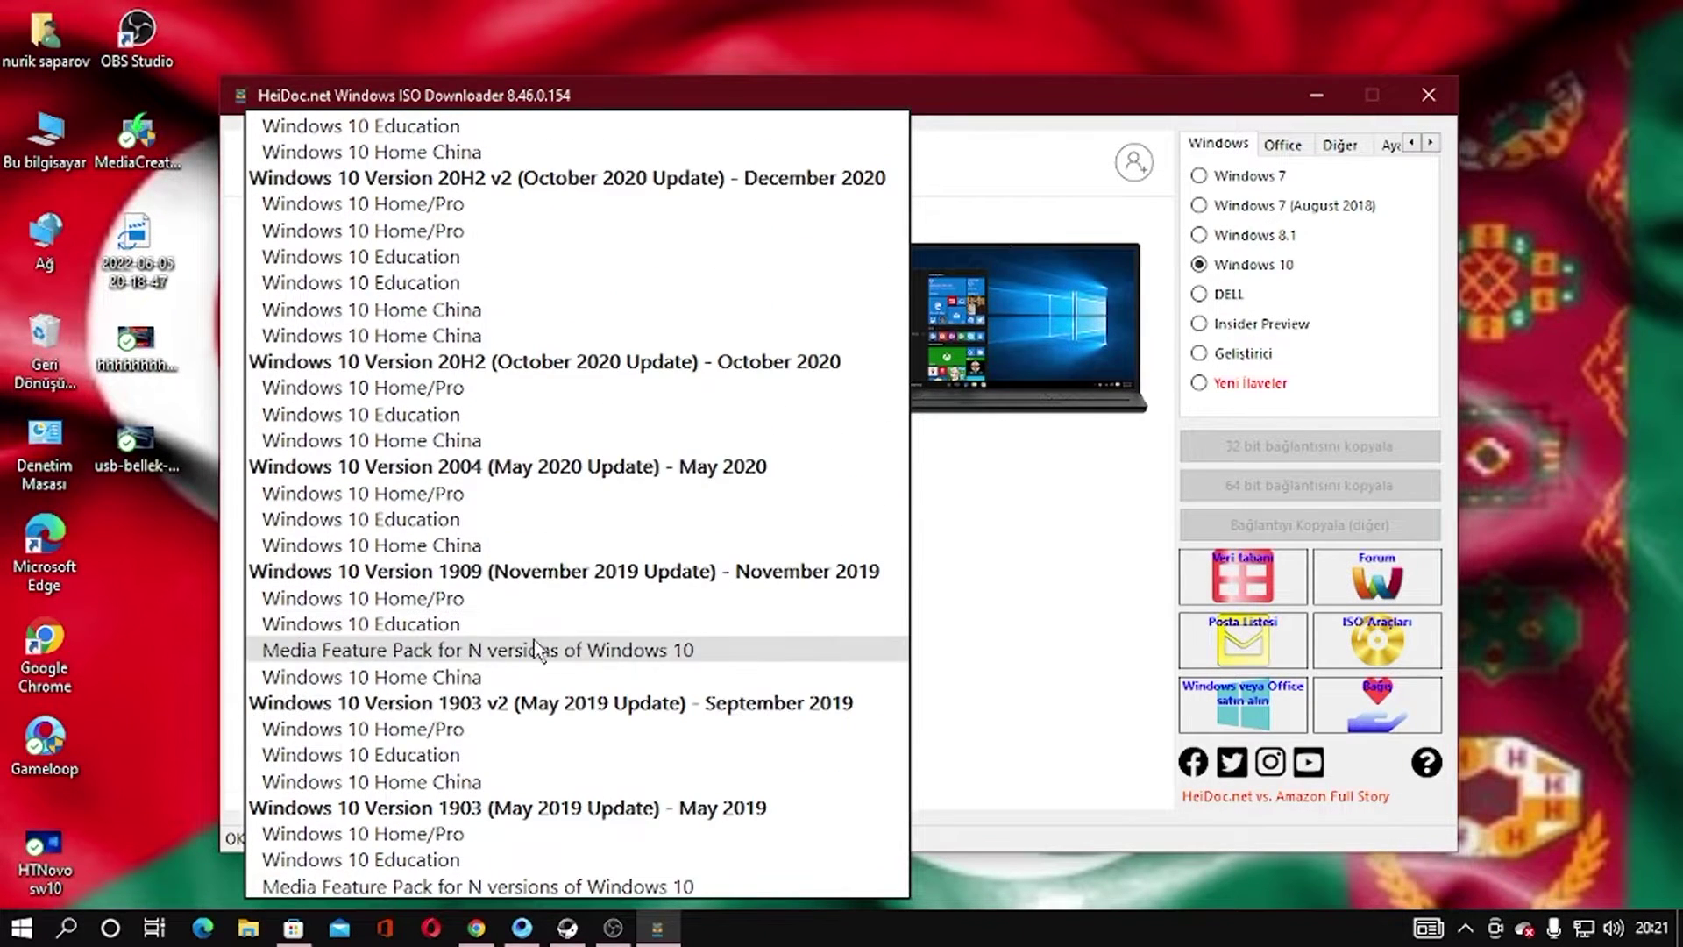
{"action": "scroll", "coordinate": [570, 697], "scroll_direction": "up", "scroll_amount": 8}
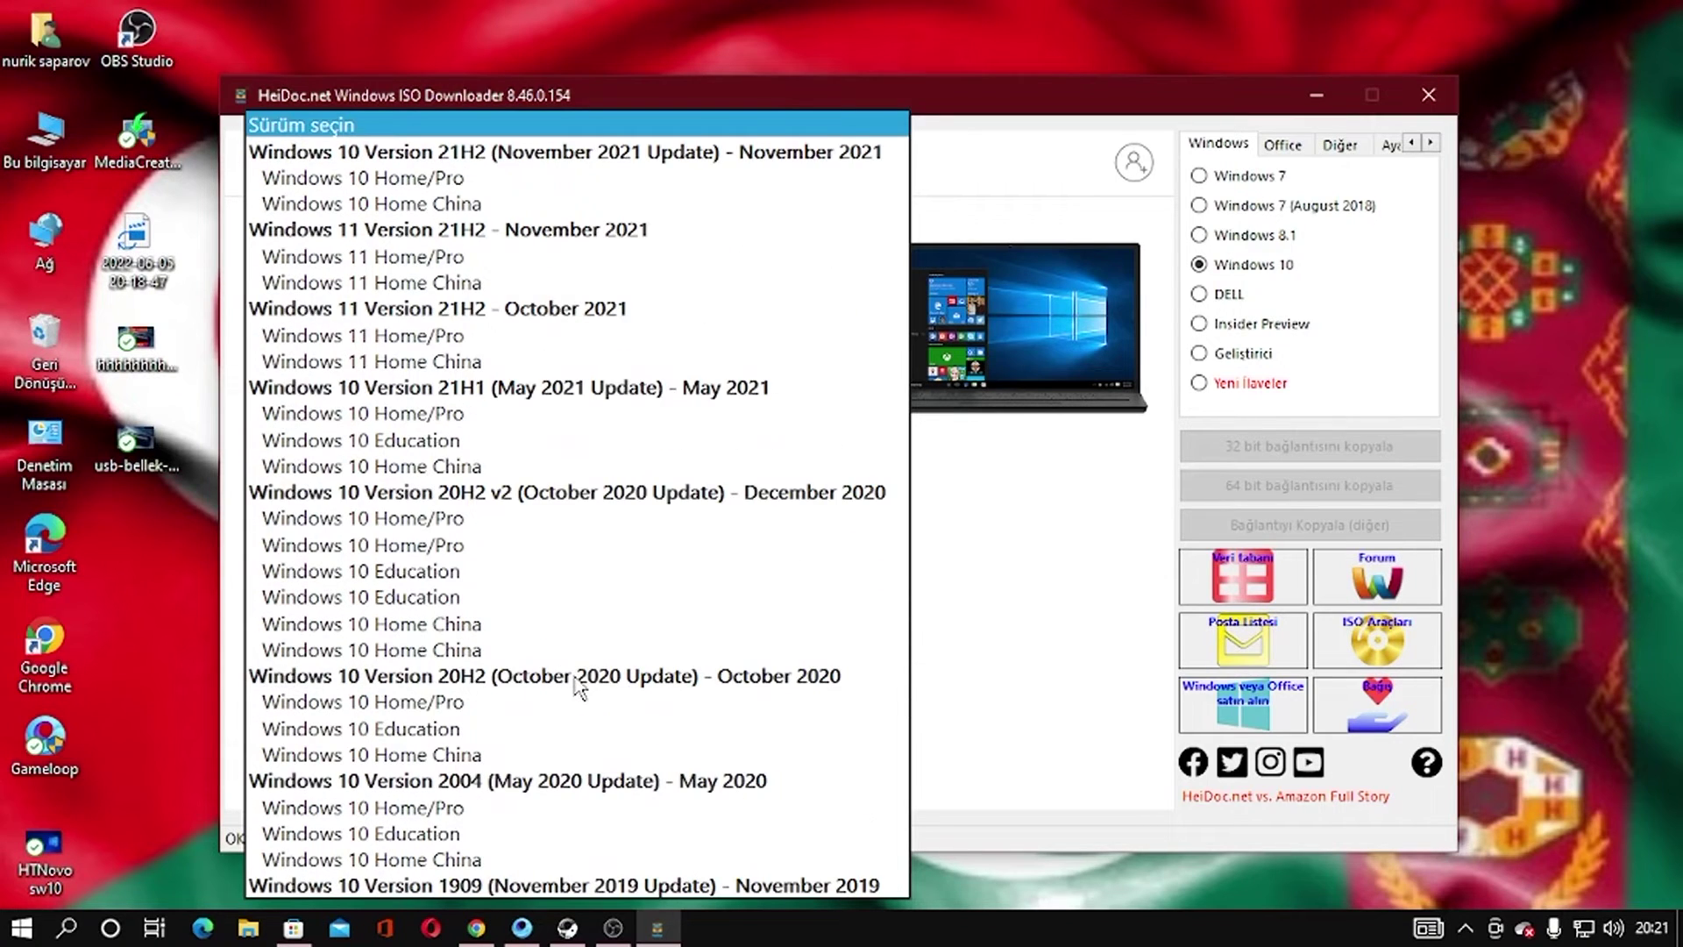
{"action": "left_click", "coordinate": [474, 178]}
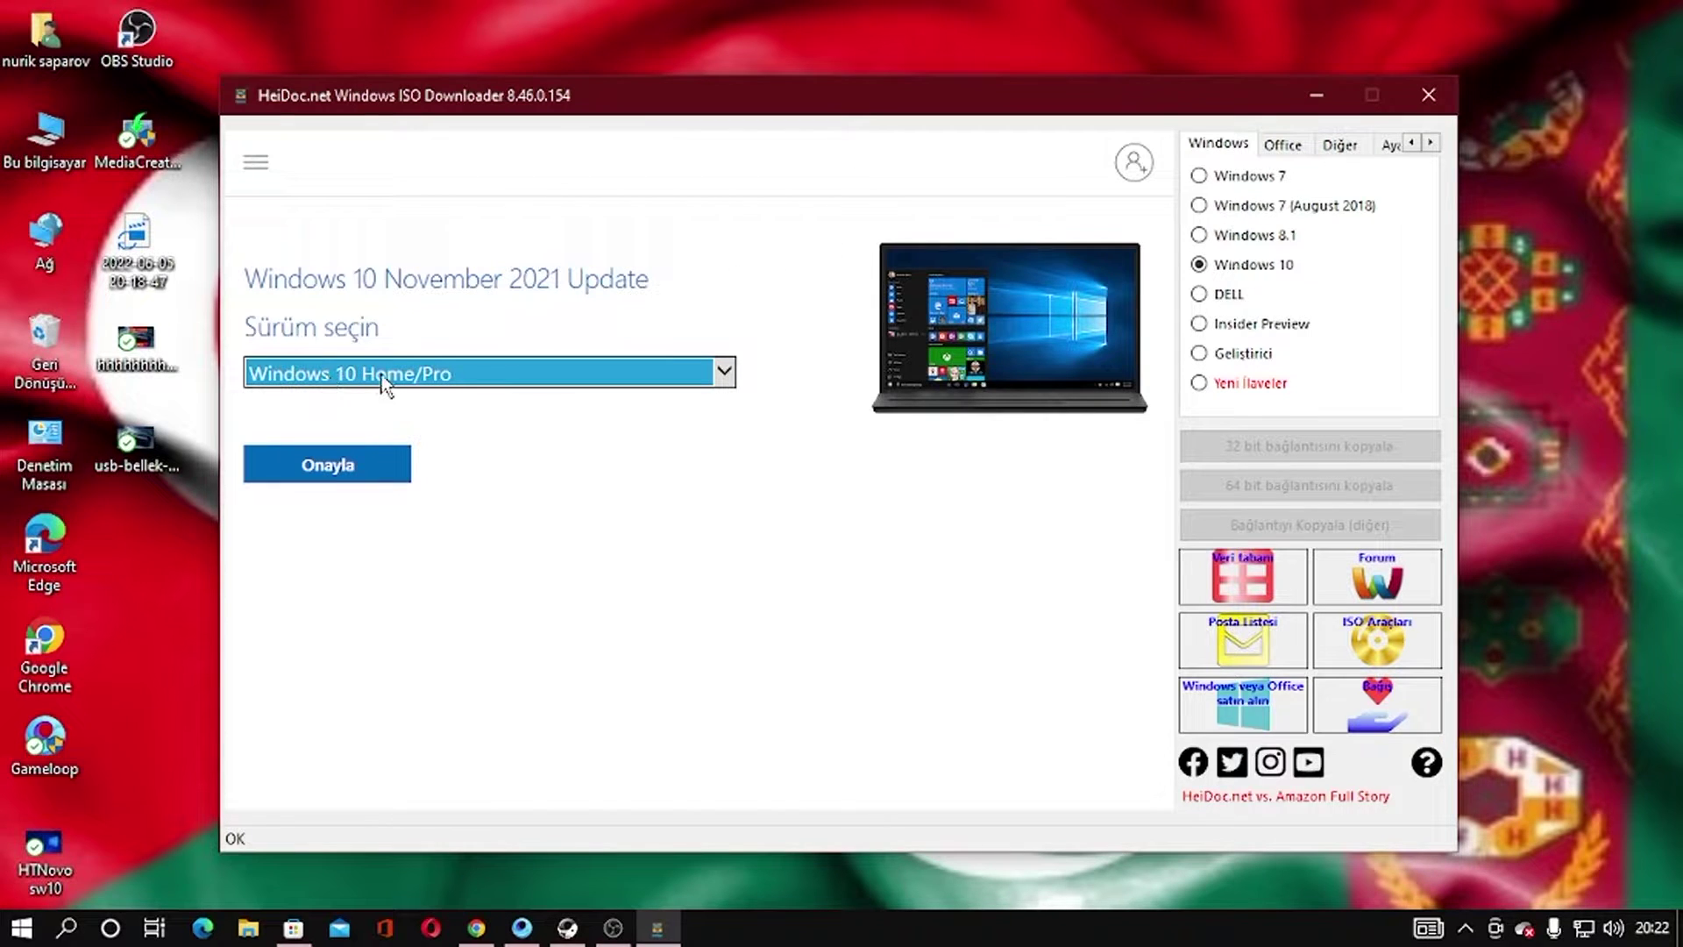
{"action": "left_click", "coordinate": [355, 480]}
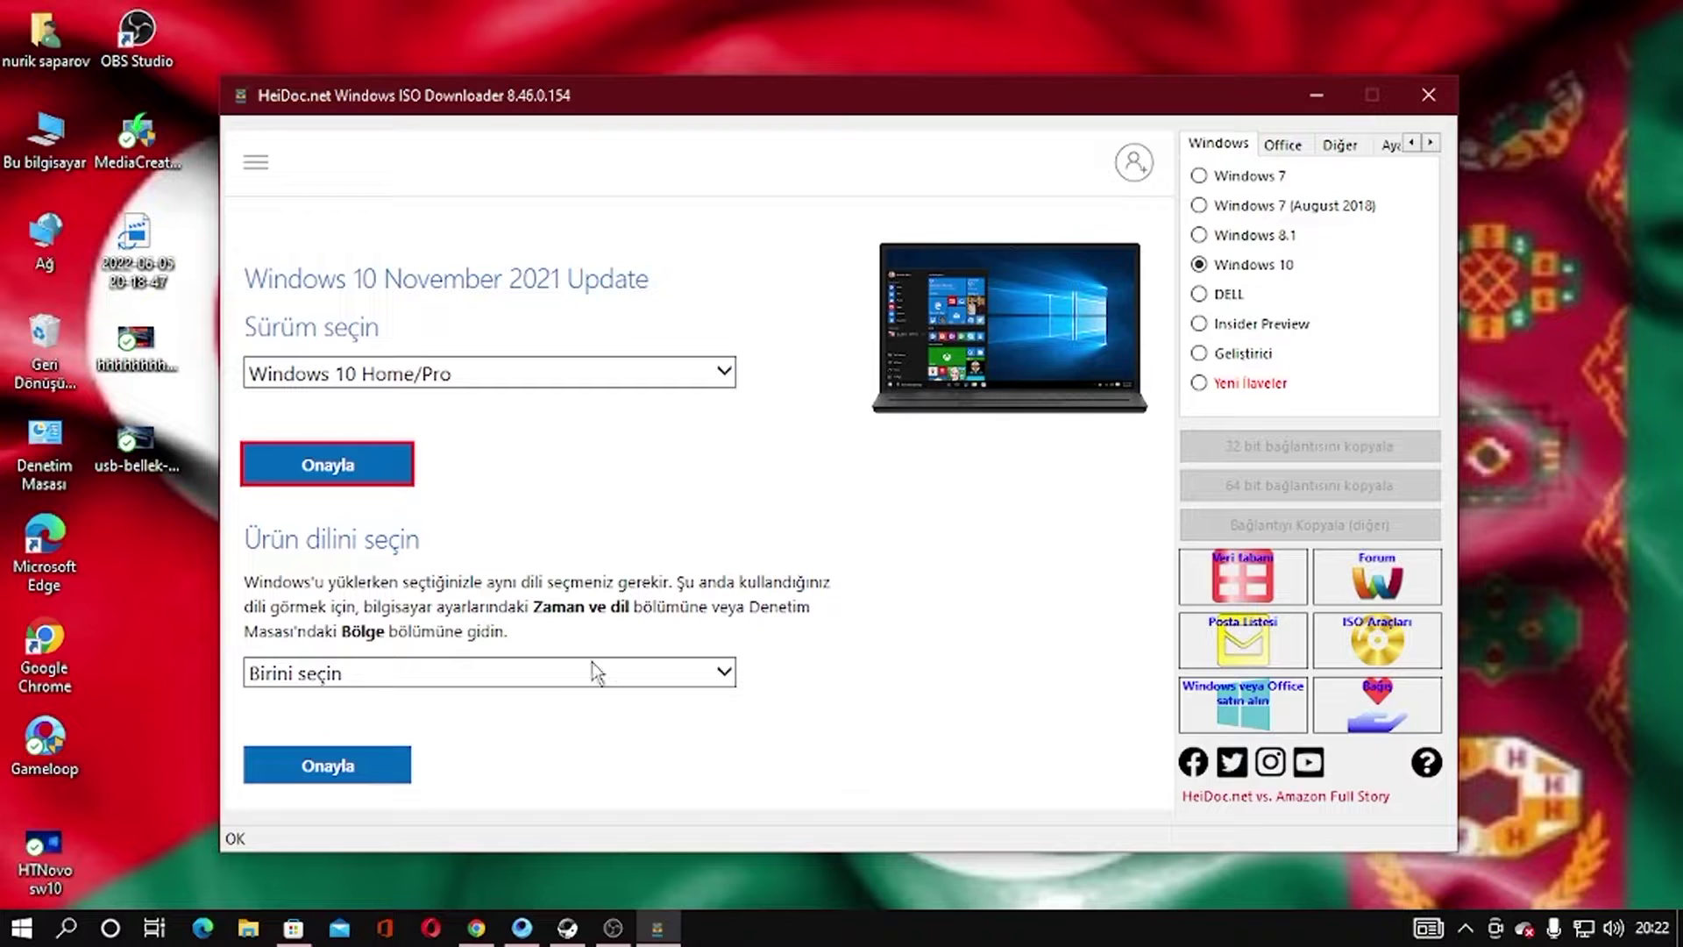
- Set the product language to Türkçe and confirm it to get the download links
{"action": "left_click", "coordinate": [693, 672]}
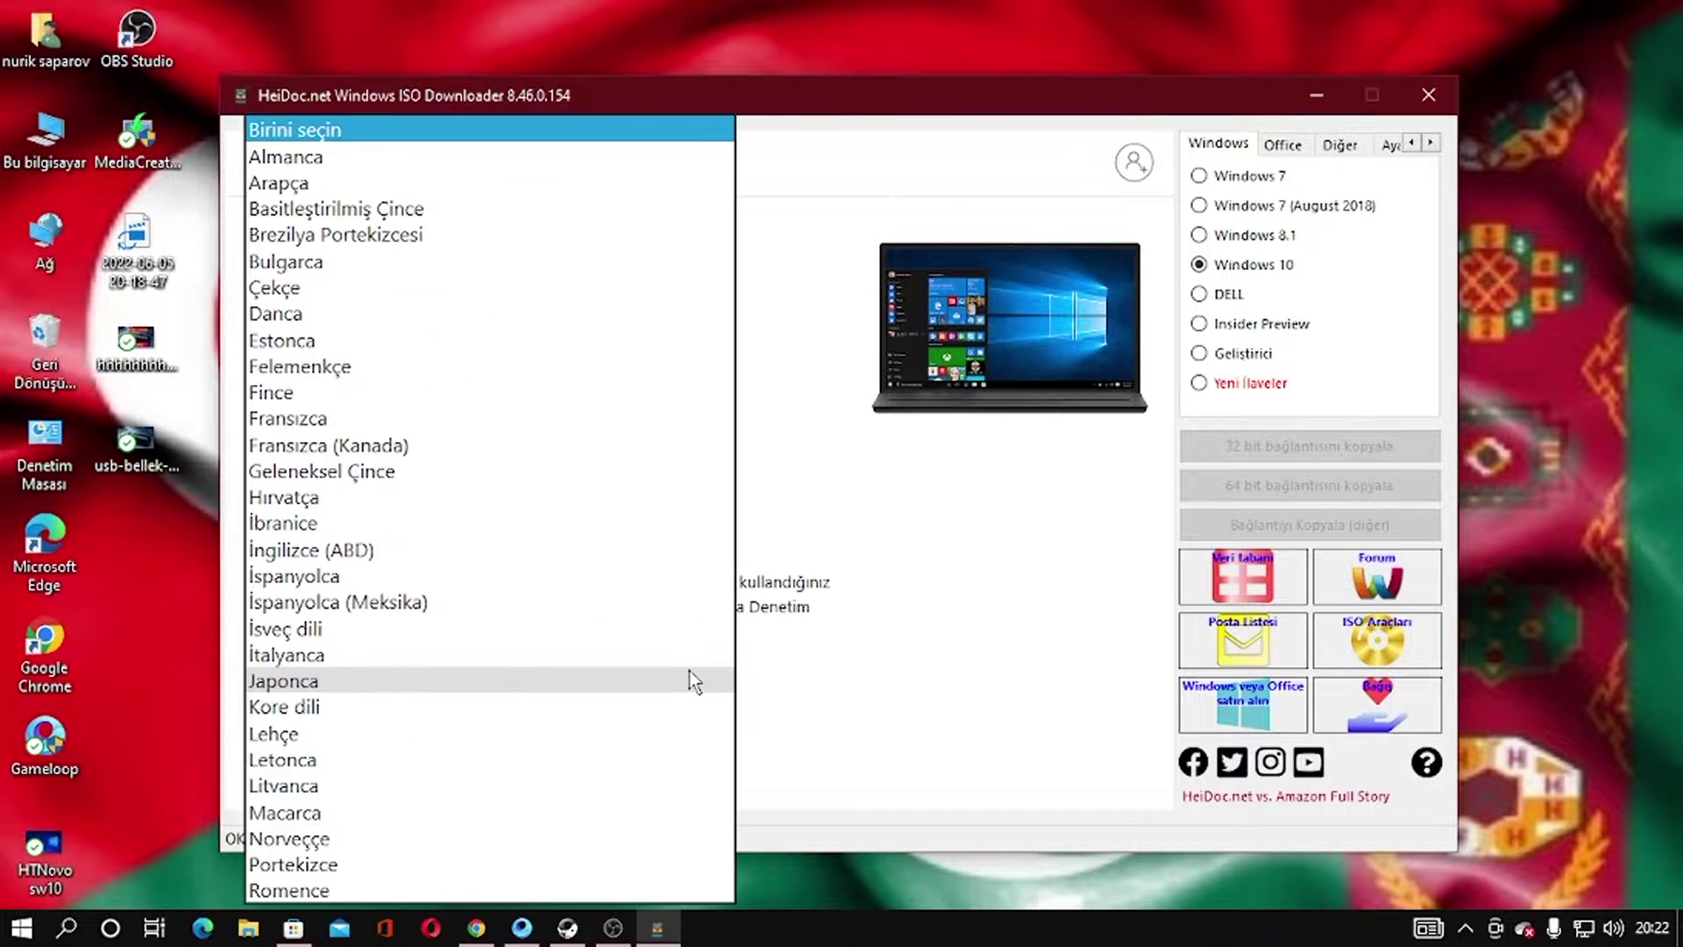
{"action": "scroll", "coordinate": [546, 624], "scroll_direction": "down", "scroll_amount": 3}
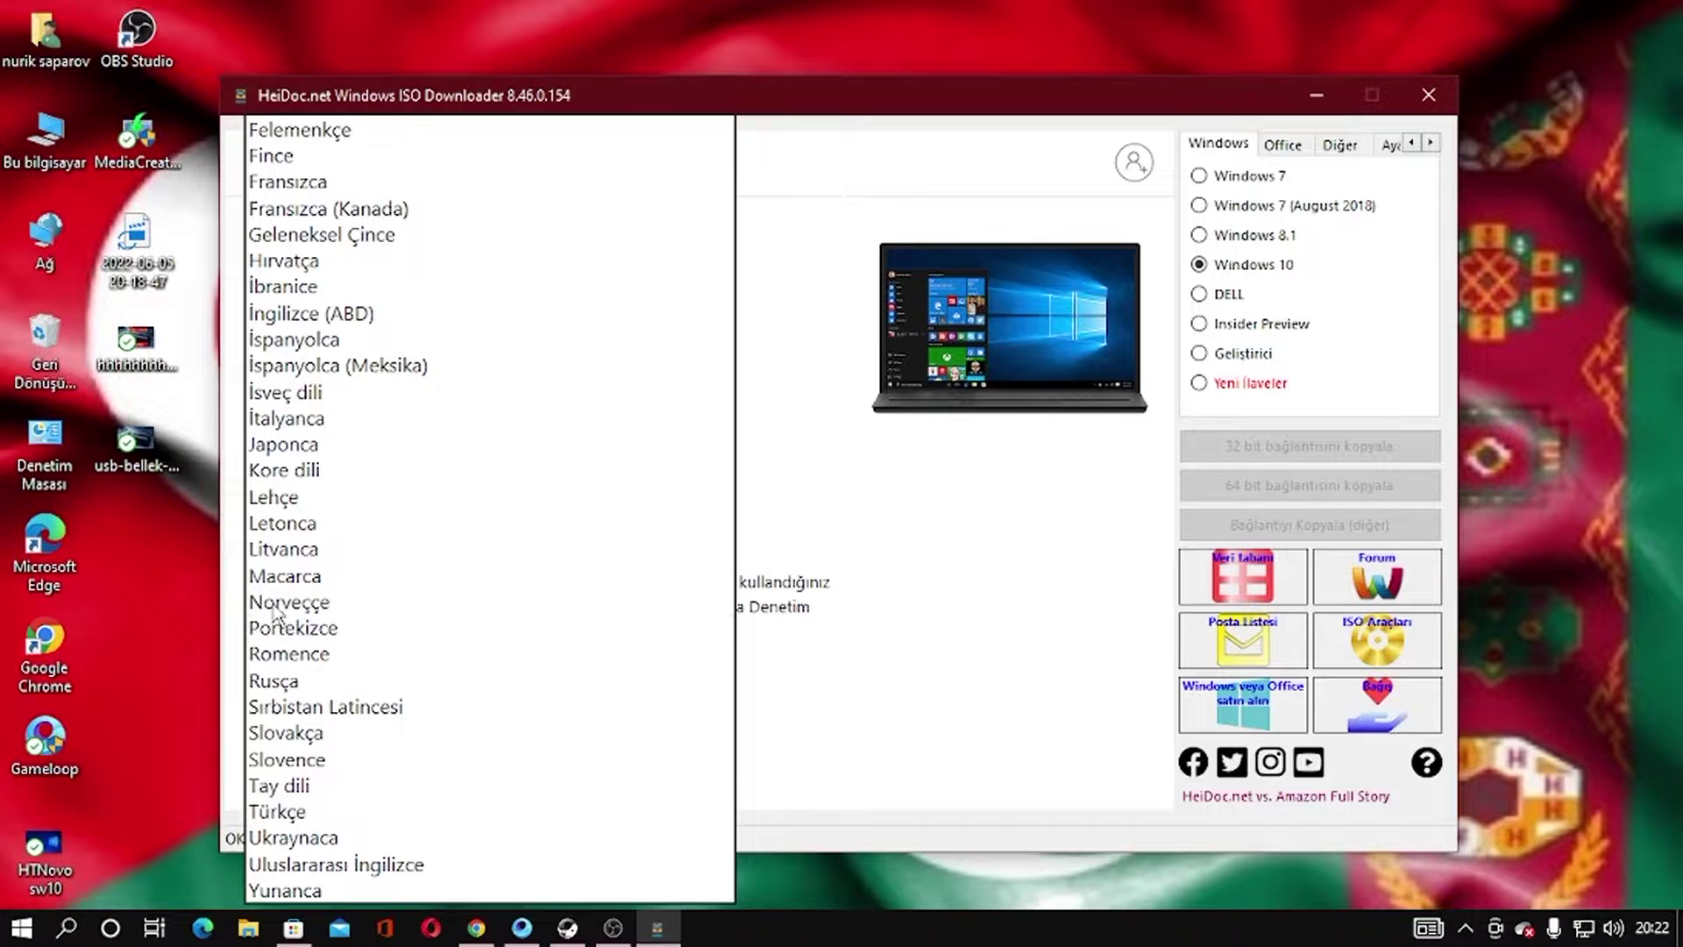
{"action": "scroll", "coordinate": [276, 611], "scroll_direction": "up", "scroll_amount": 2}
{"action": "scroll", "coordinate": [402, 530], "scroll_direction": "down", "scroll_amount": 2}
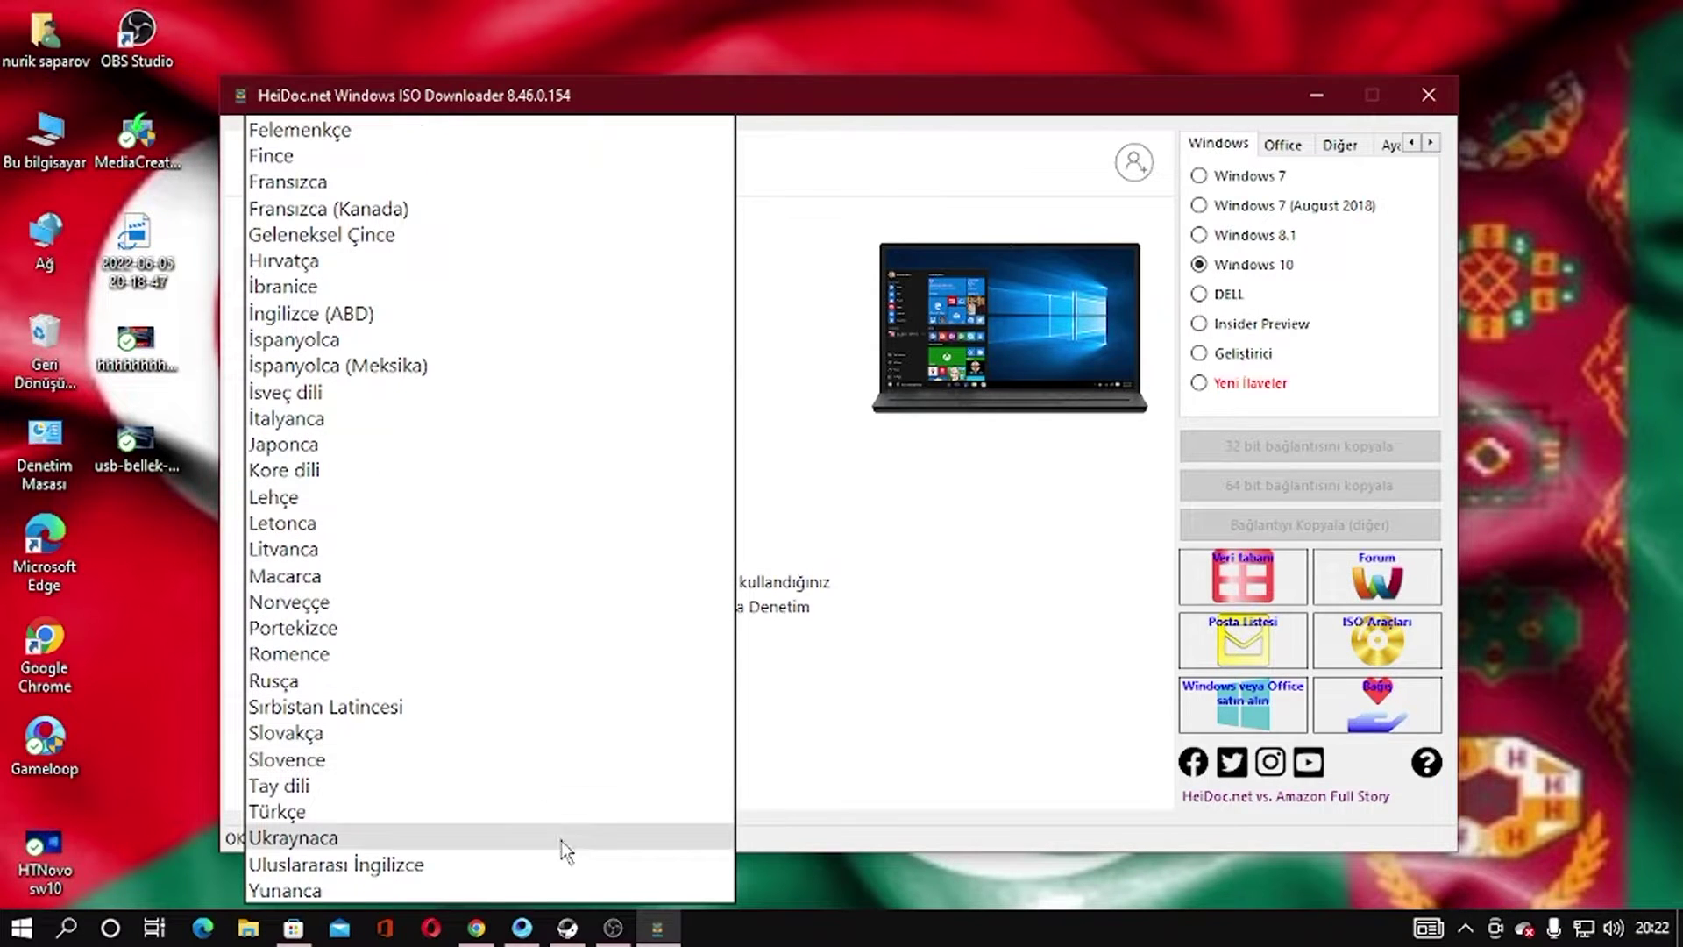
{"action": "left_click", "coordinate": [302, 823]}
{"action": "left_click", "coordinate": [343, 771]}
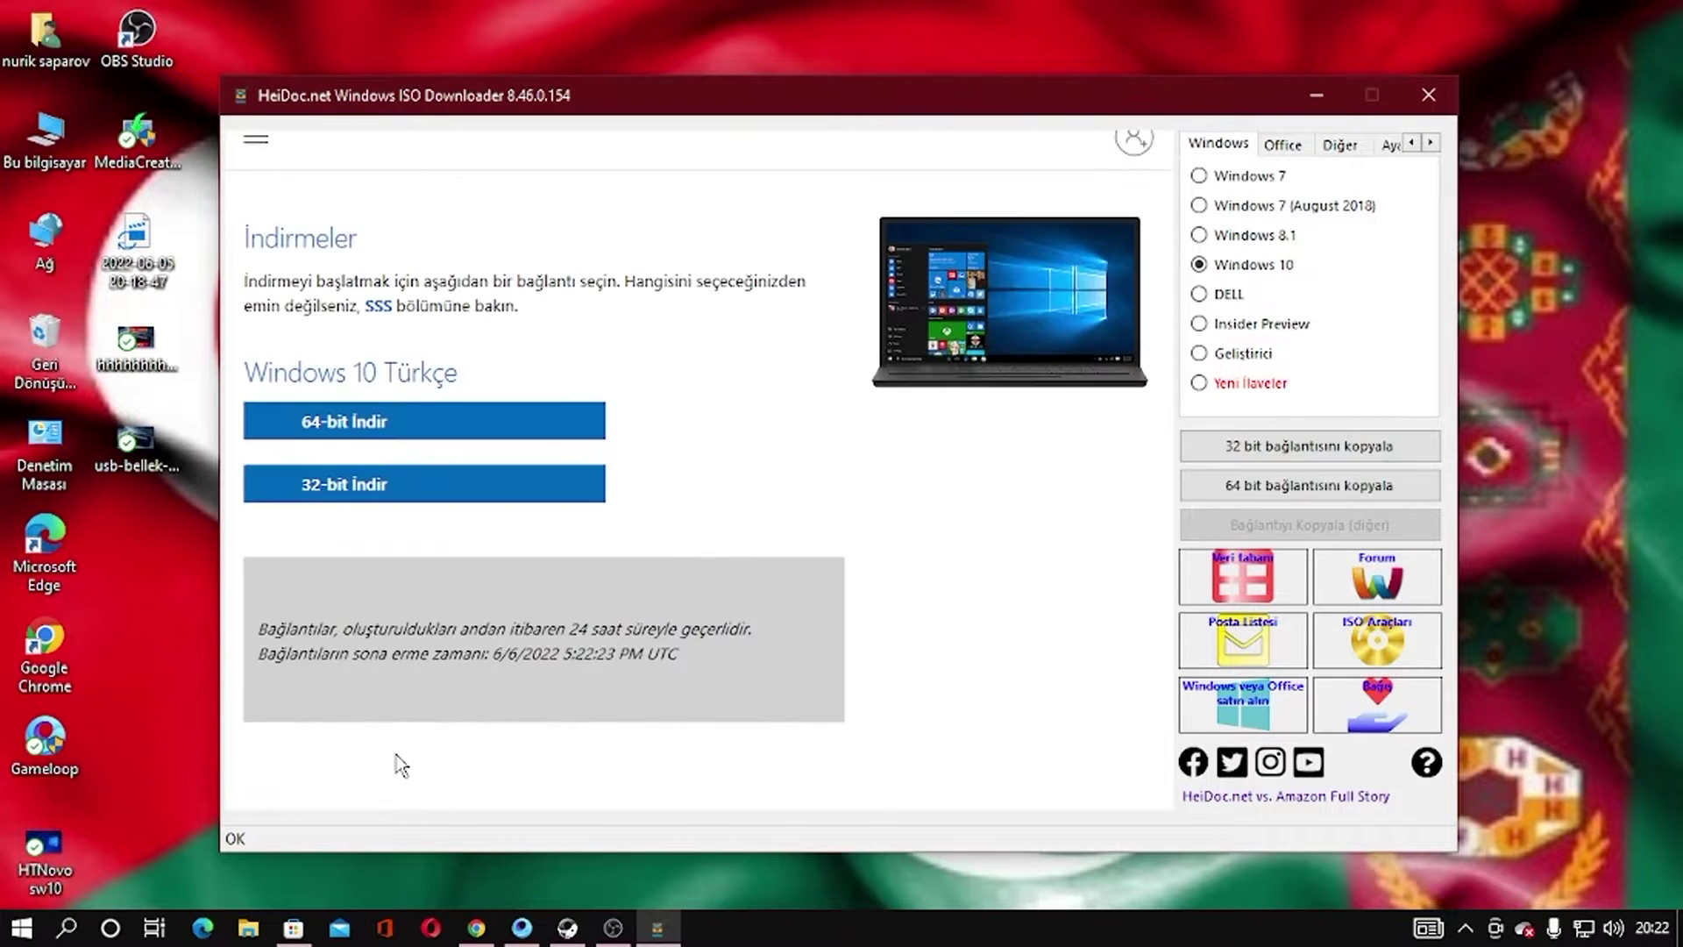
{"action": "left_click", "coordinate": [364, 517]}
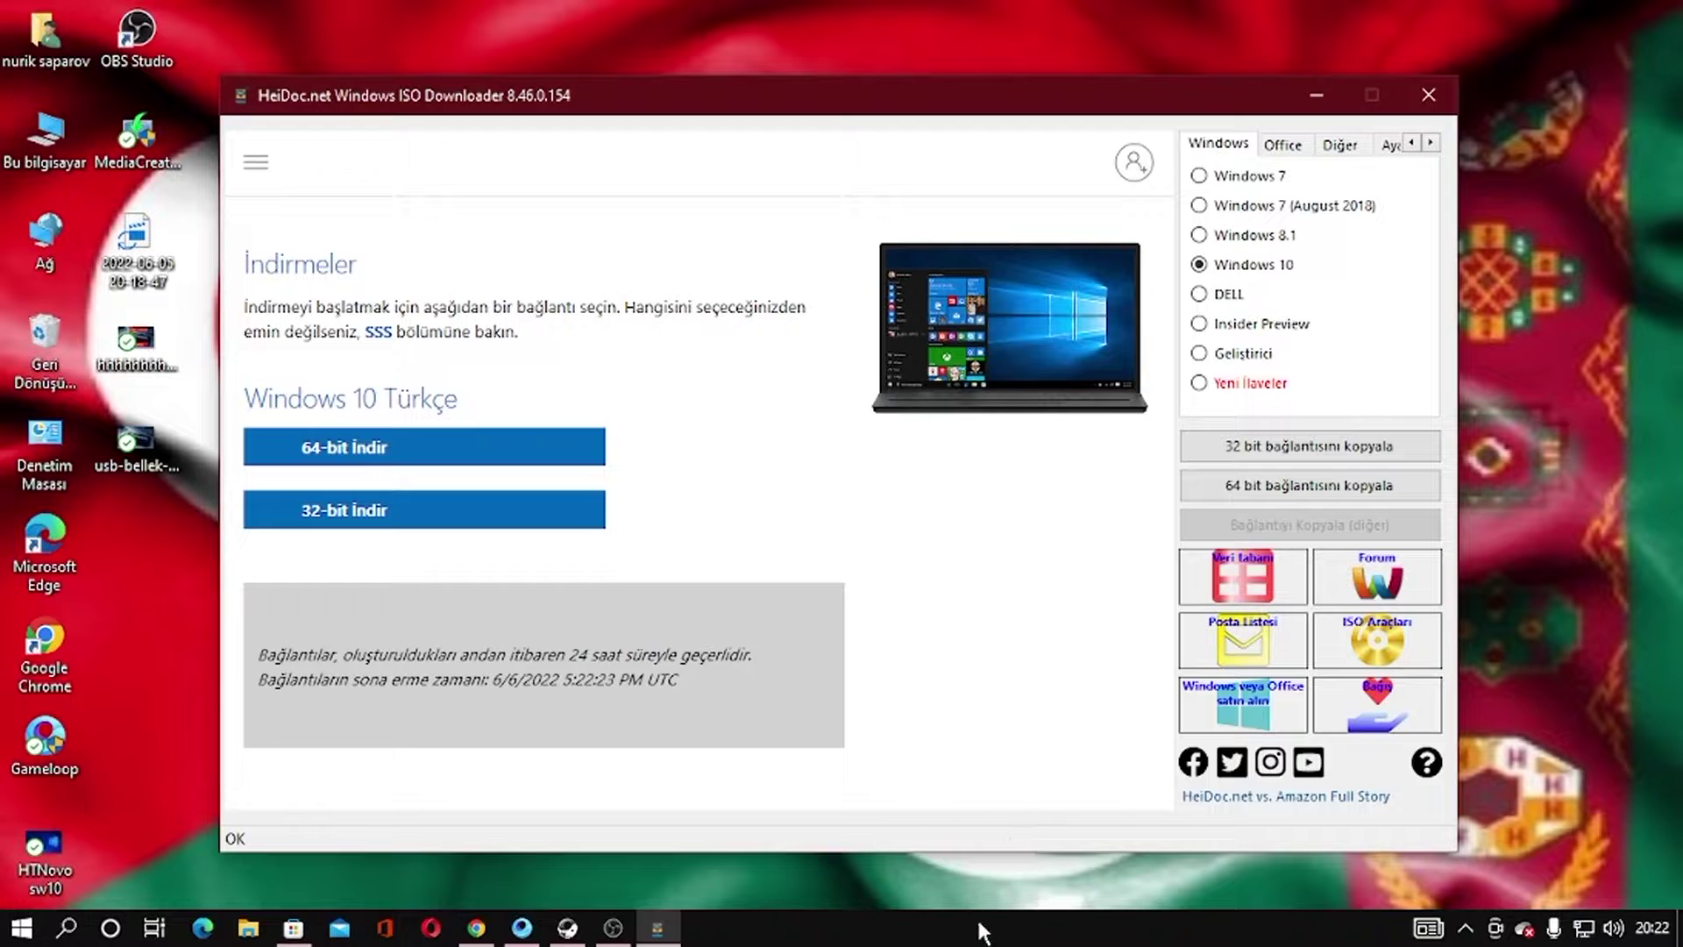
- Switch to Task Manager, expand it to the detailed view and show the CPU performance information
{"action": "right_click", "coordinate": [926, 928]}
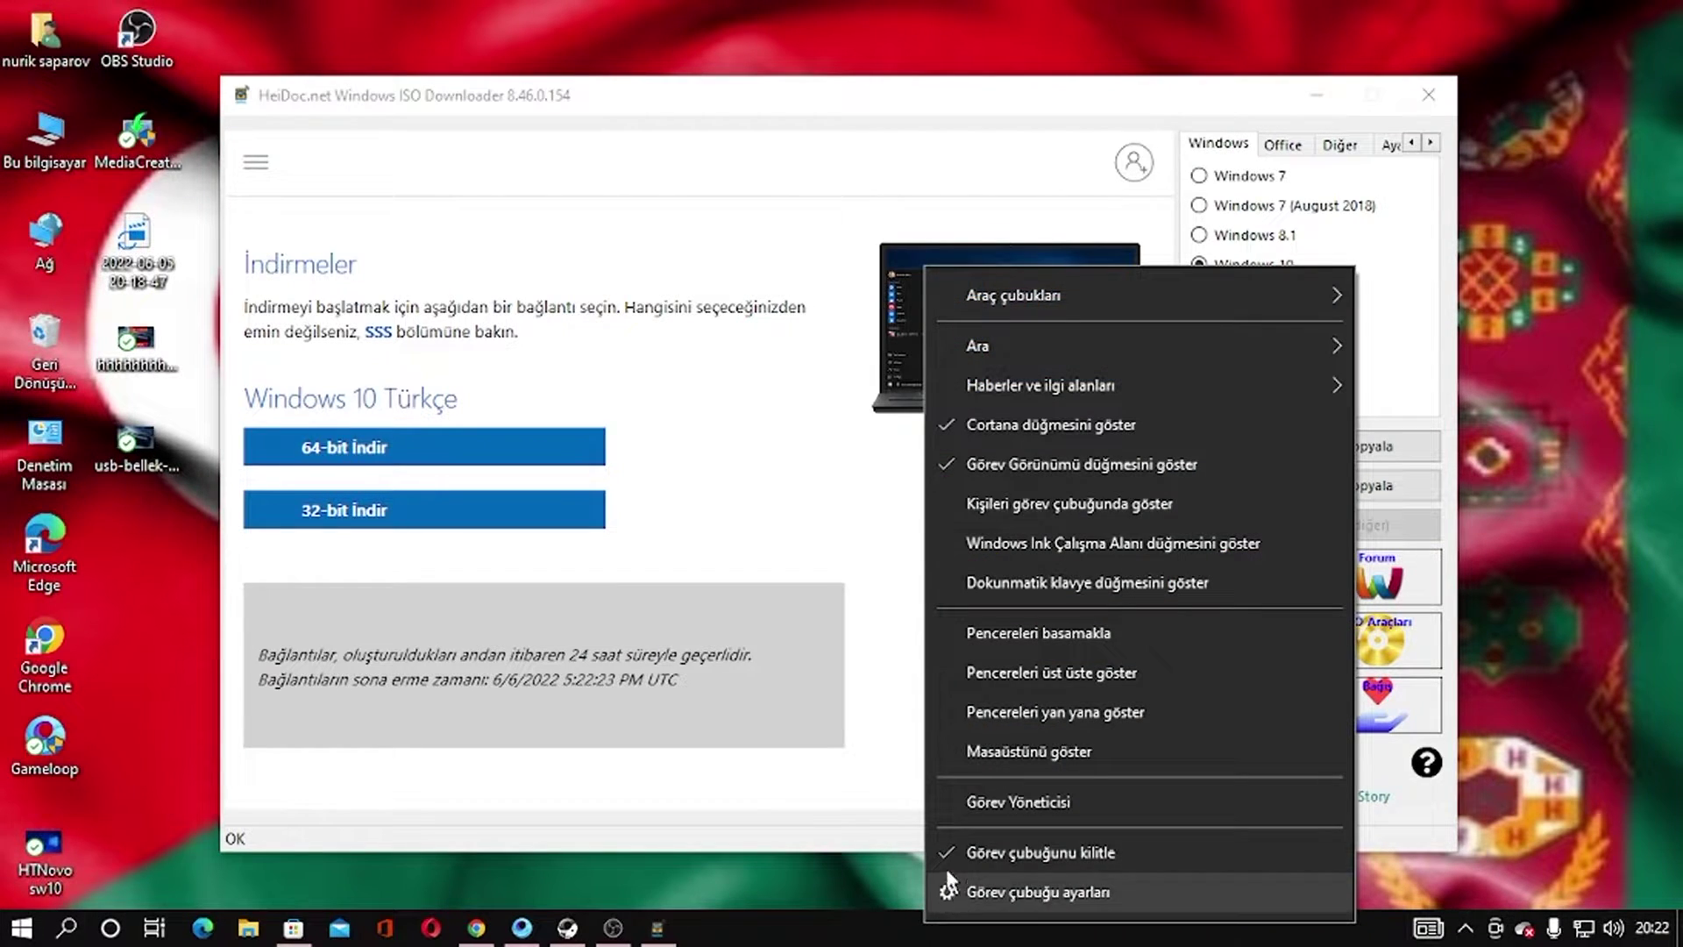
{"action": "left_click", "coordinate": [986, 807]}
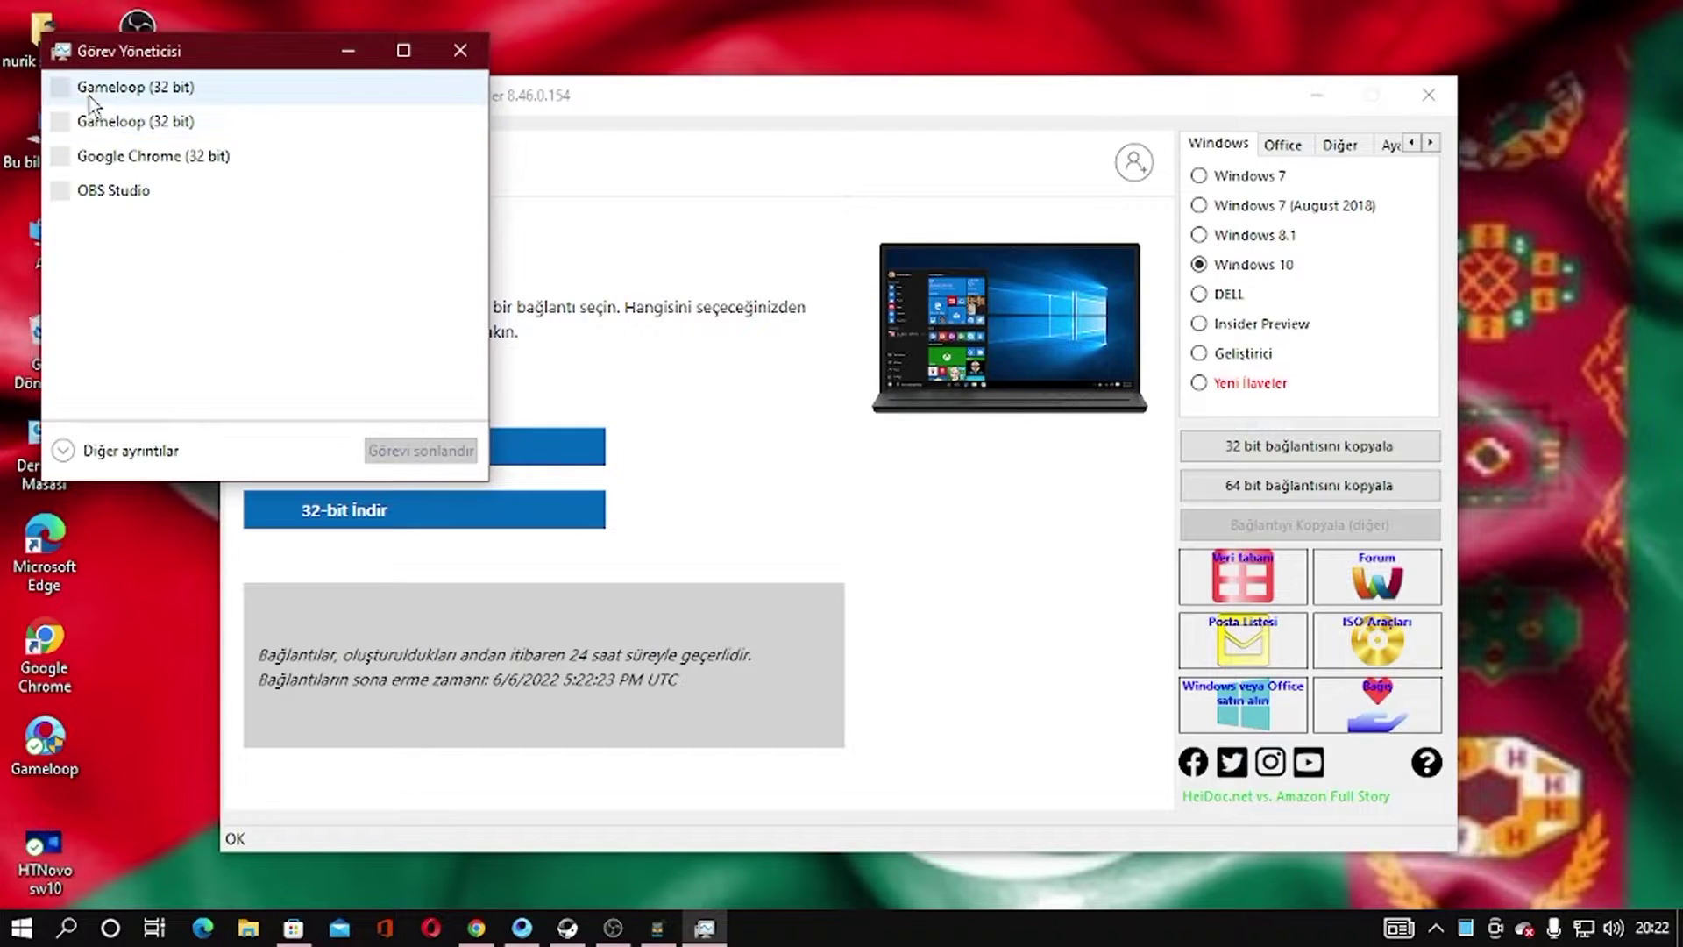
{"action": "left_click_drag", "start_coordinate": [275, 62], "coordinate": [596, 122]}
{"action": "left_click", "coordinate": [724, 114]}
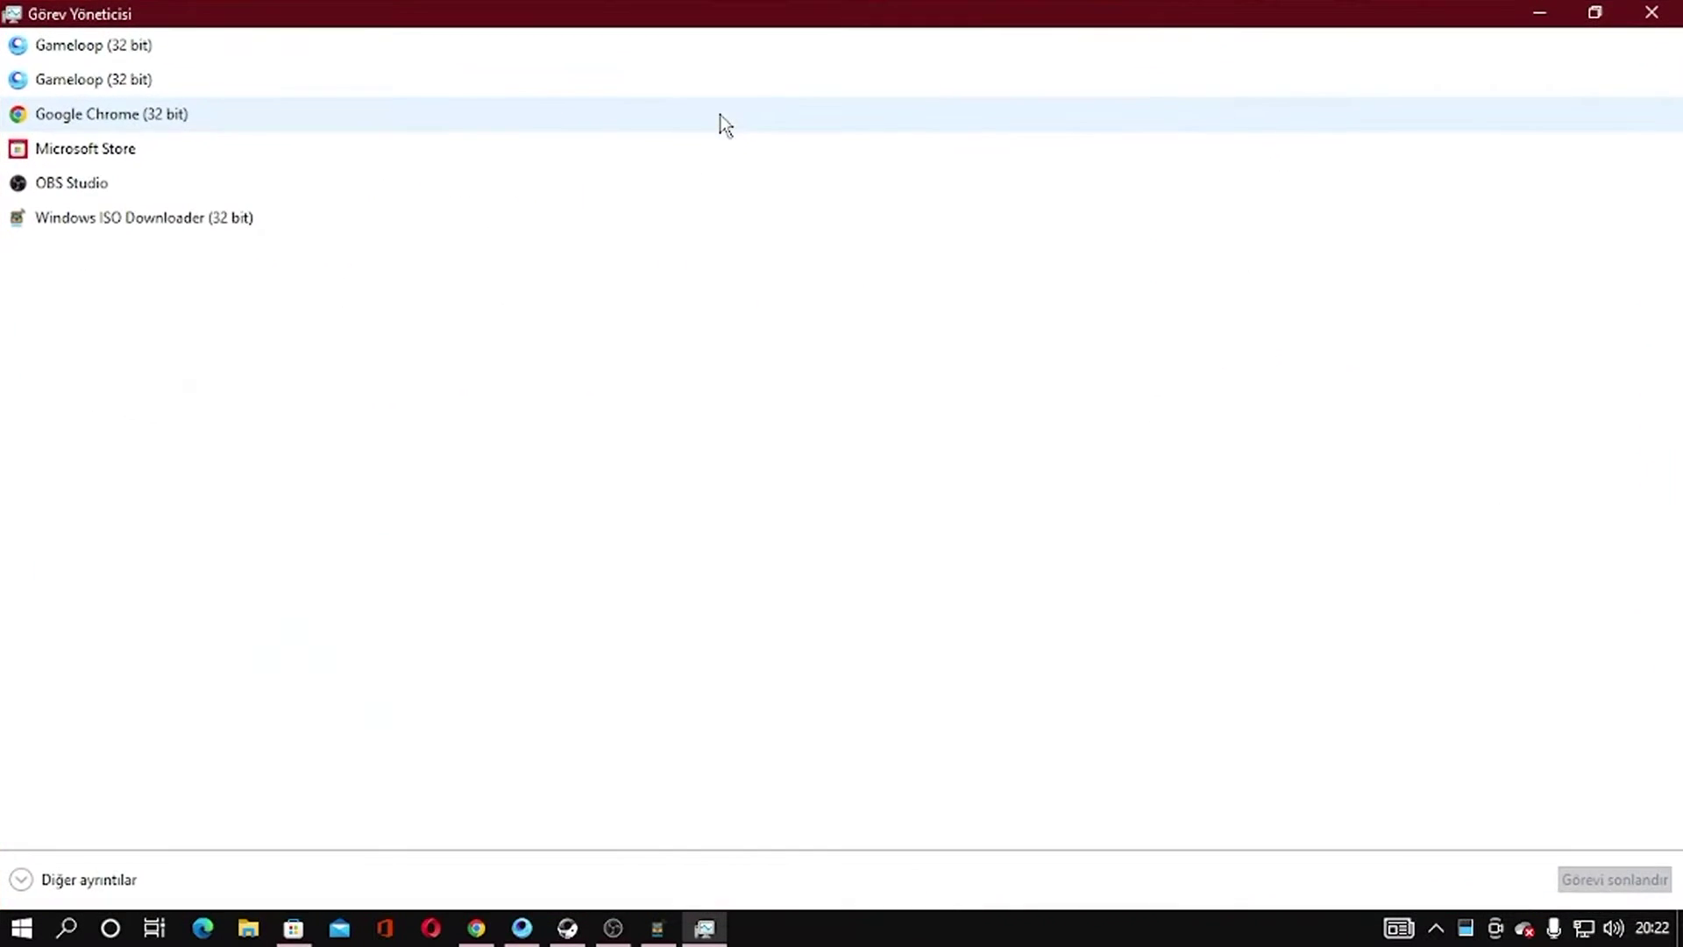
{"action": "left_click", "coordinate": [122, 879]}
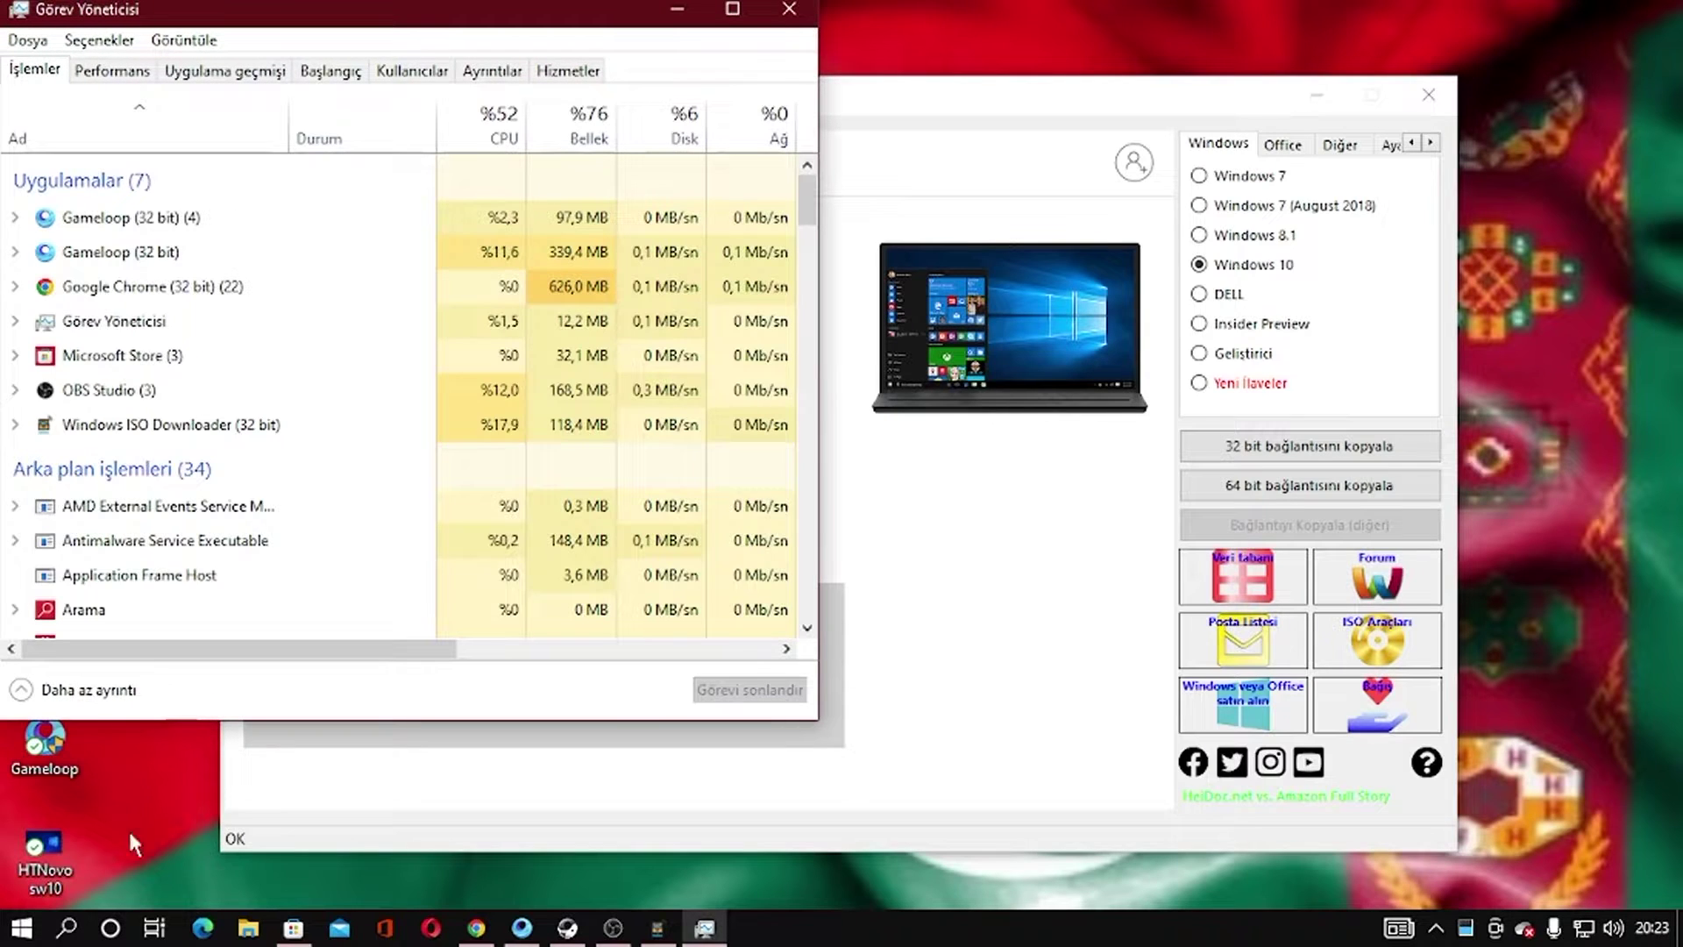
{"action": "left_click", "coordinate": [117, 74]}
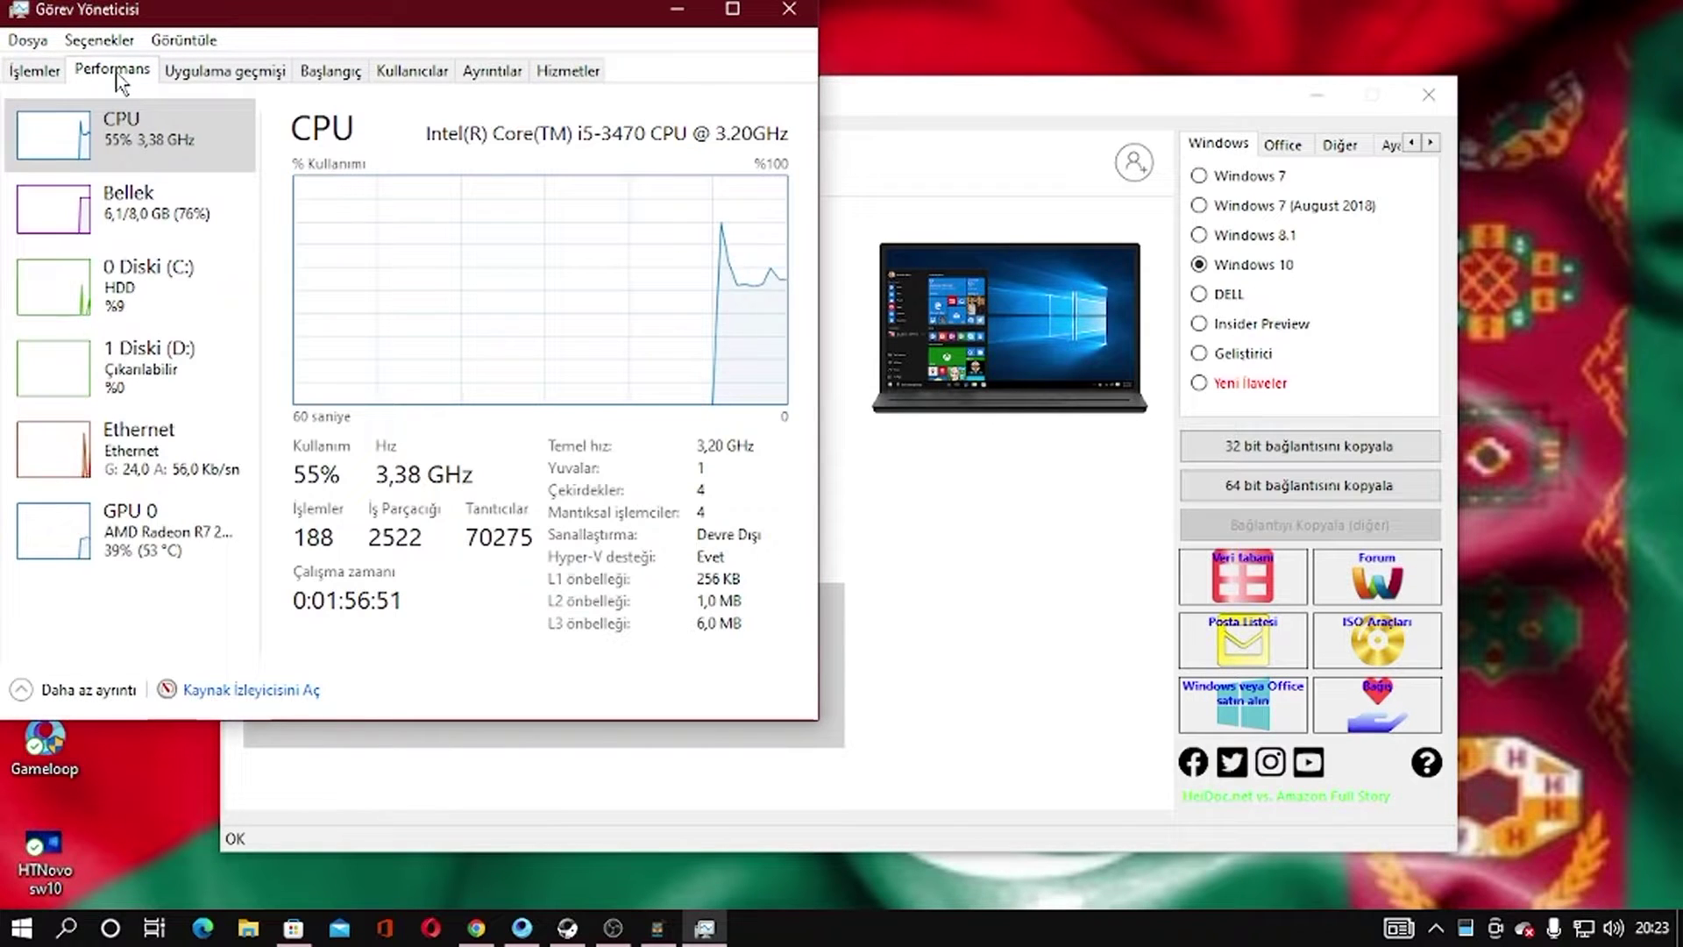
{"action": "left_click_drag", "start_coordinate": [487, 10], "coordinate": [812, 83]}
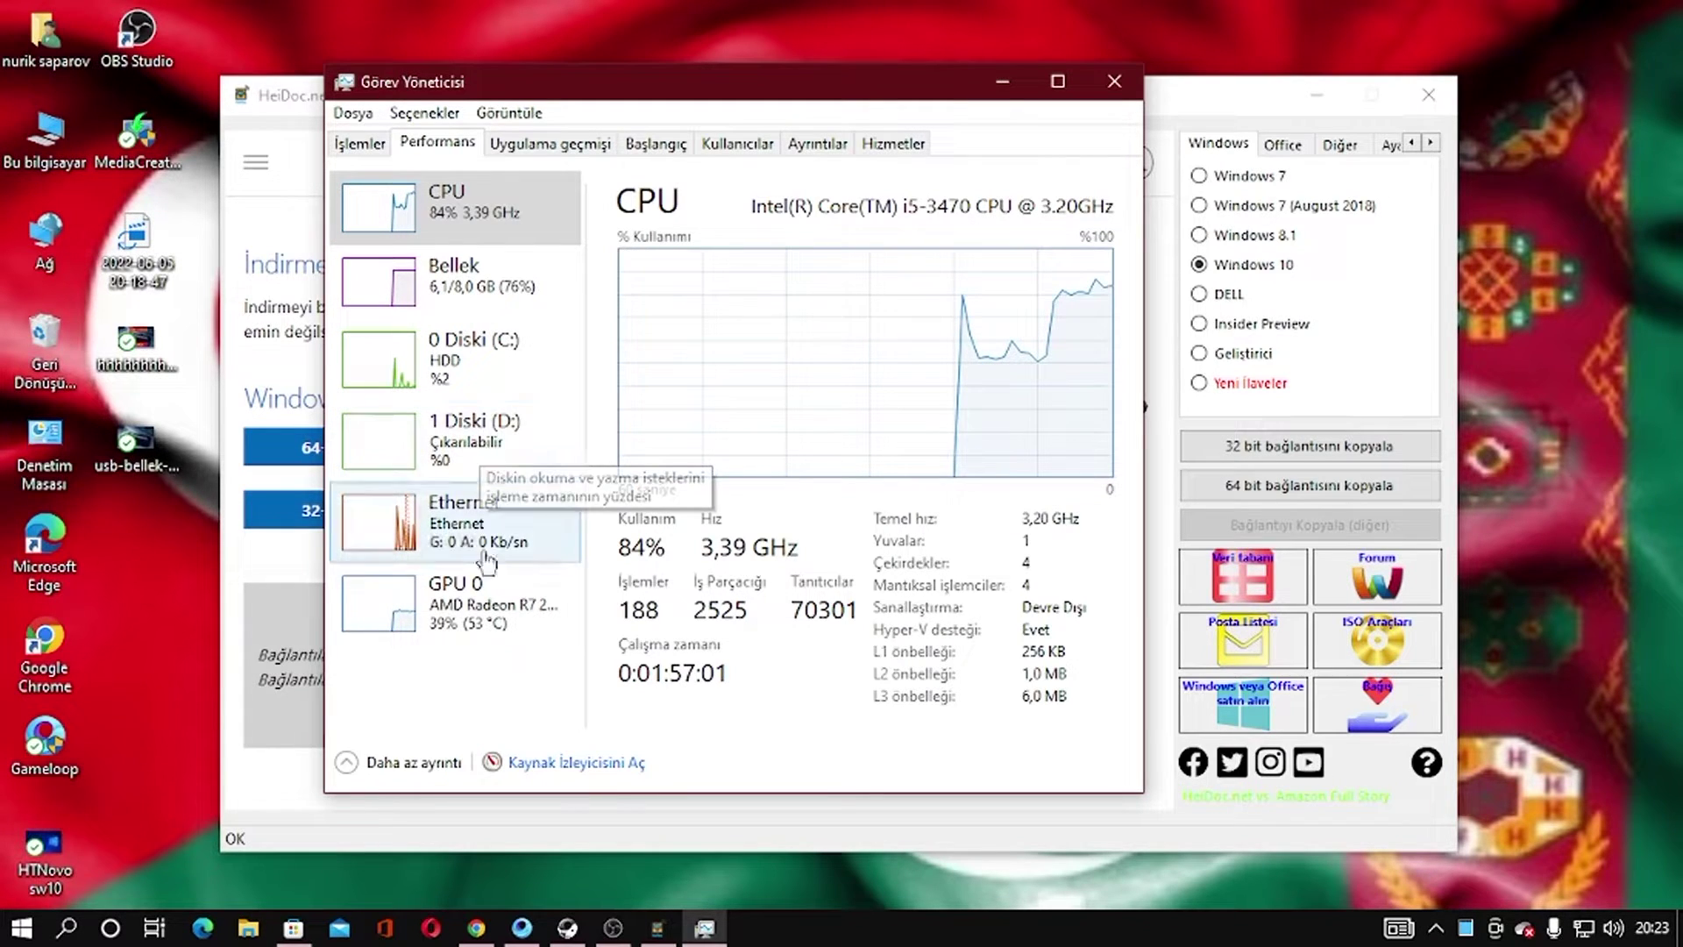
- Check the GPU and memory performance details in Task Manager, and minimize its window
{"action": "left_click", "coordinate": [432, 608]}
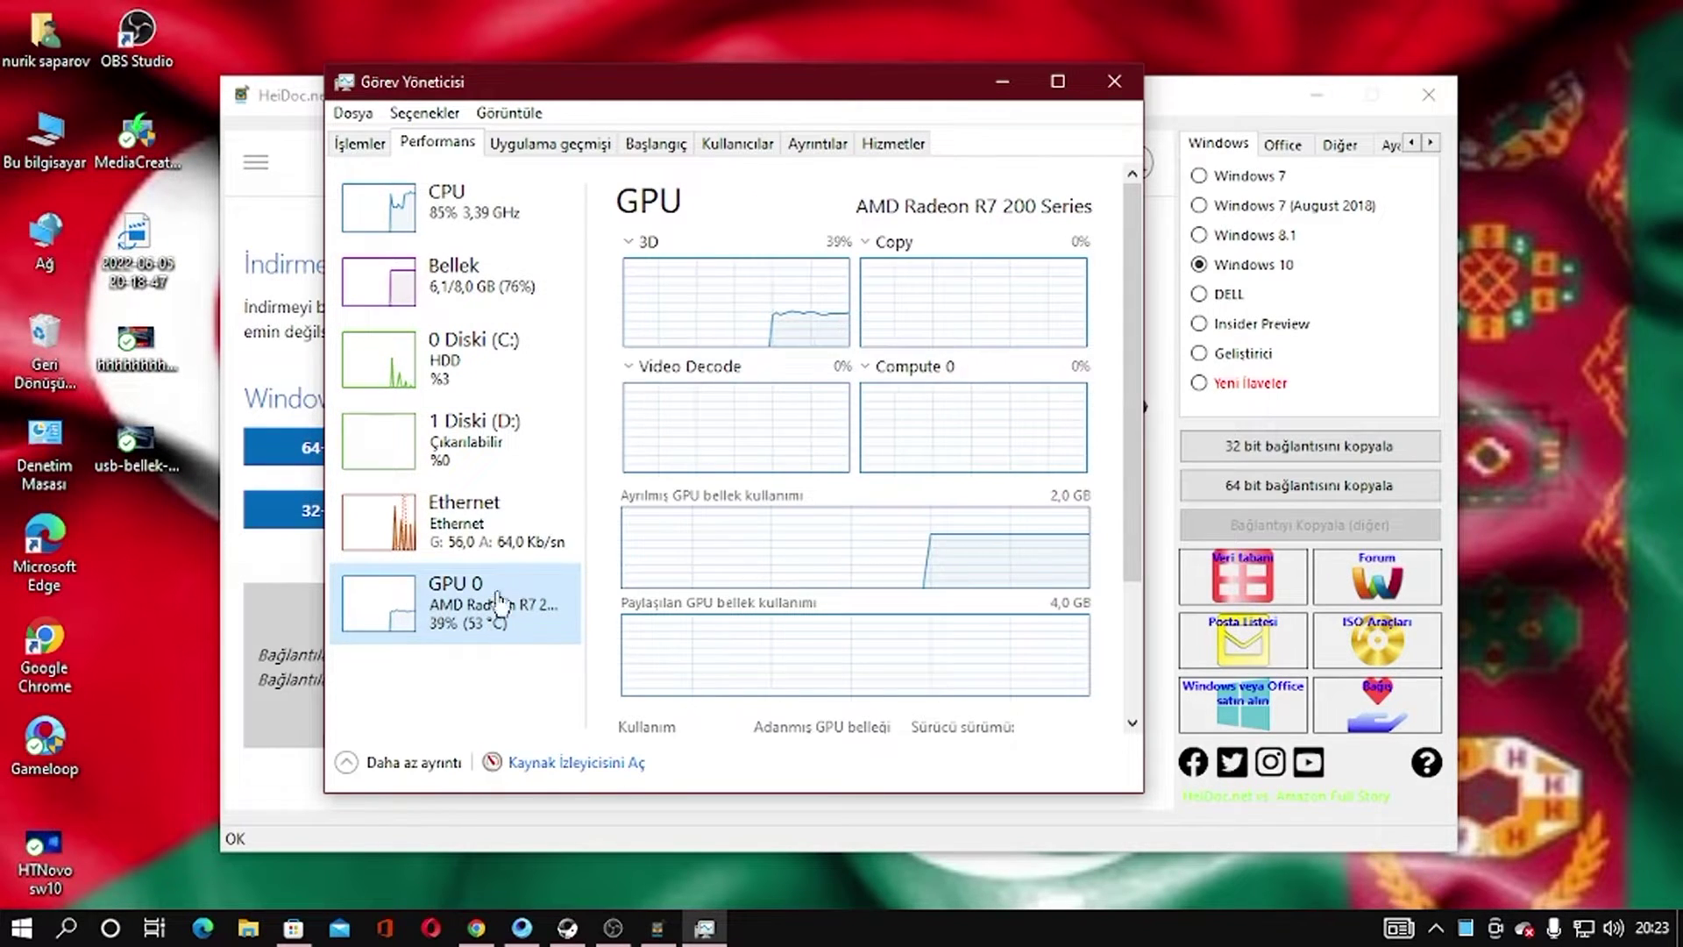
{"action": "left_click", "coordinate": [453, 286]}
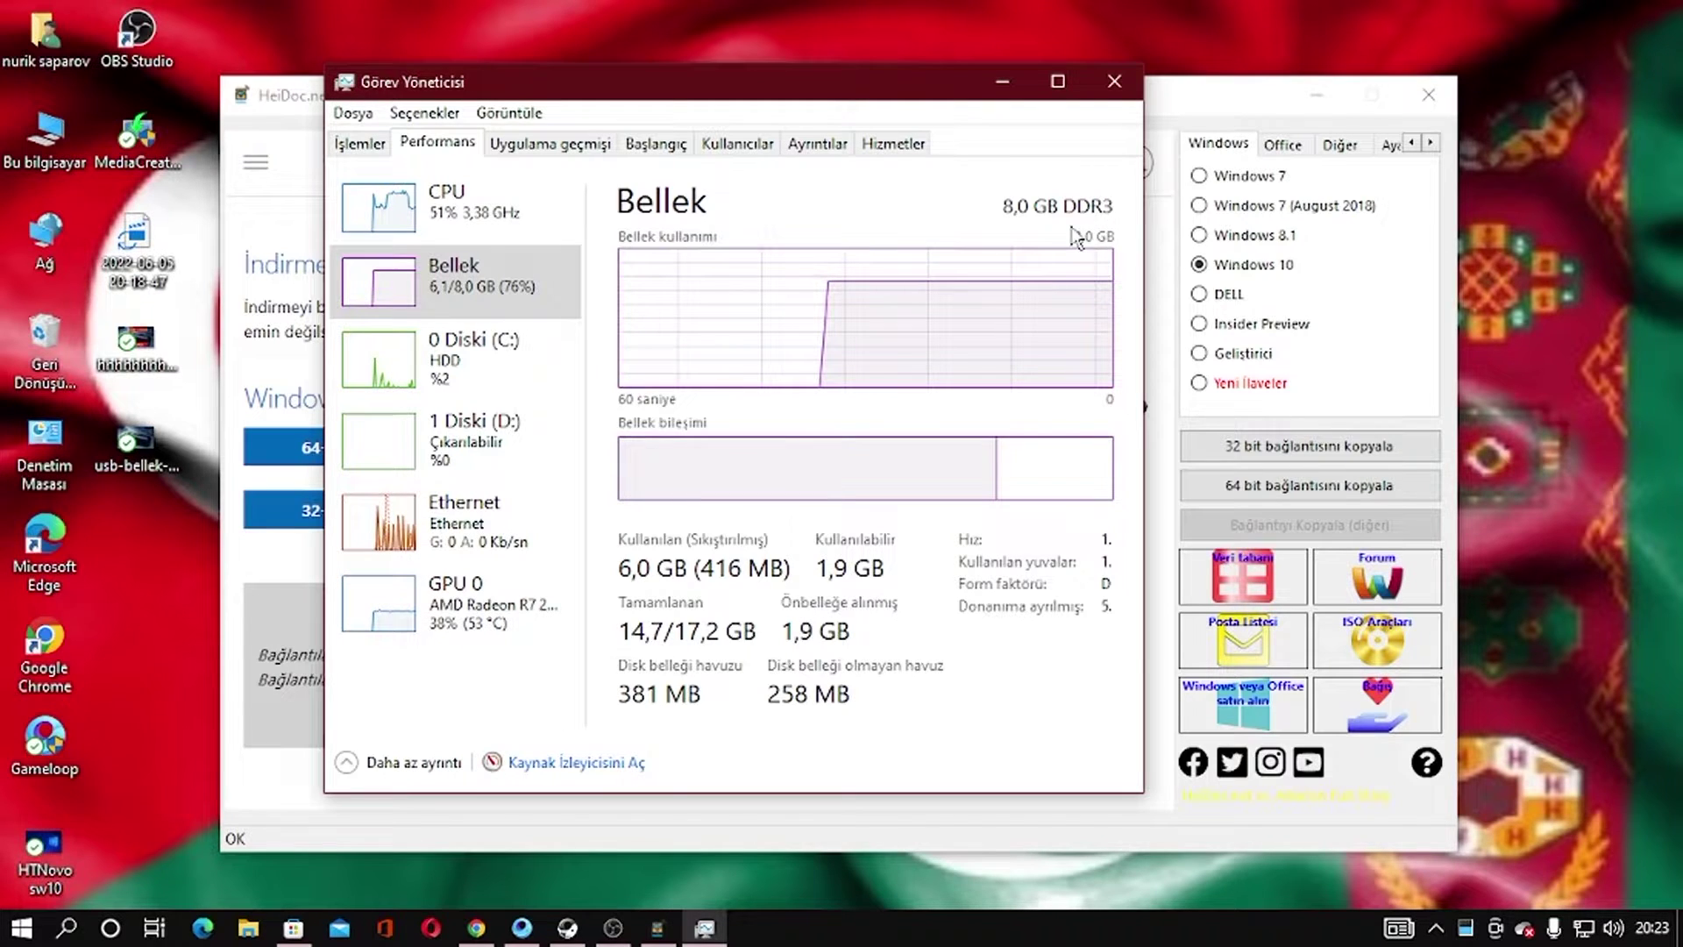
{"action": "left_click", "coordinate": [1002, 83]}
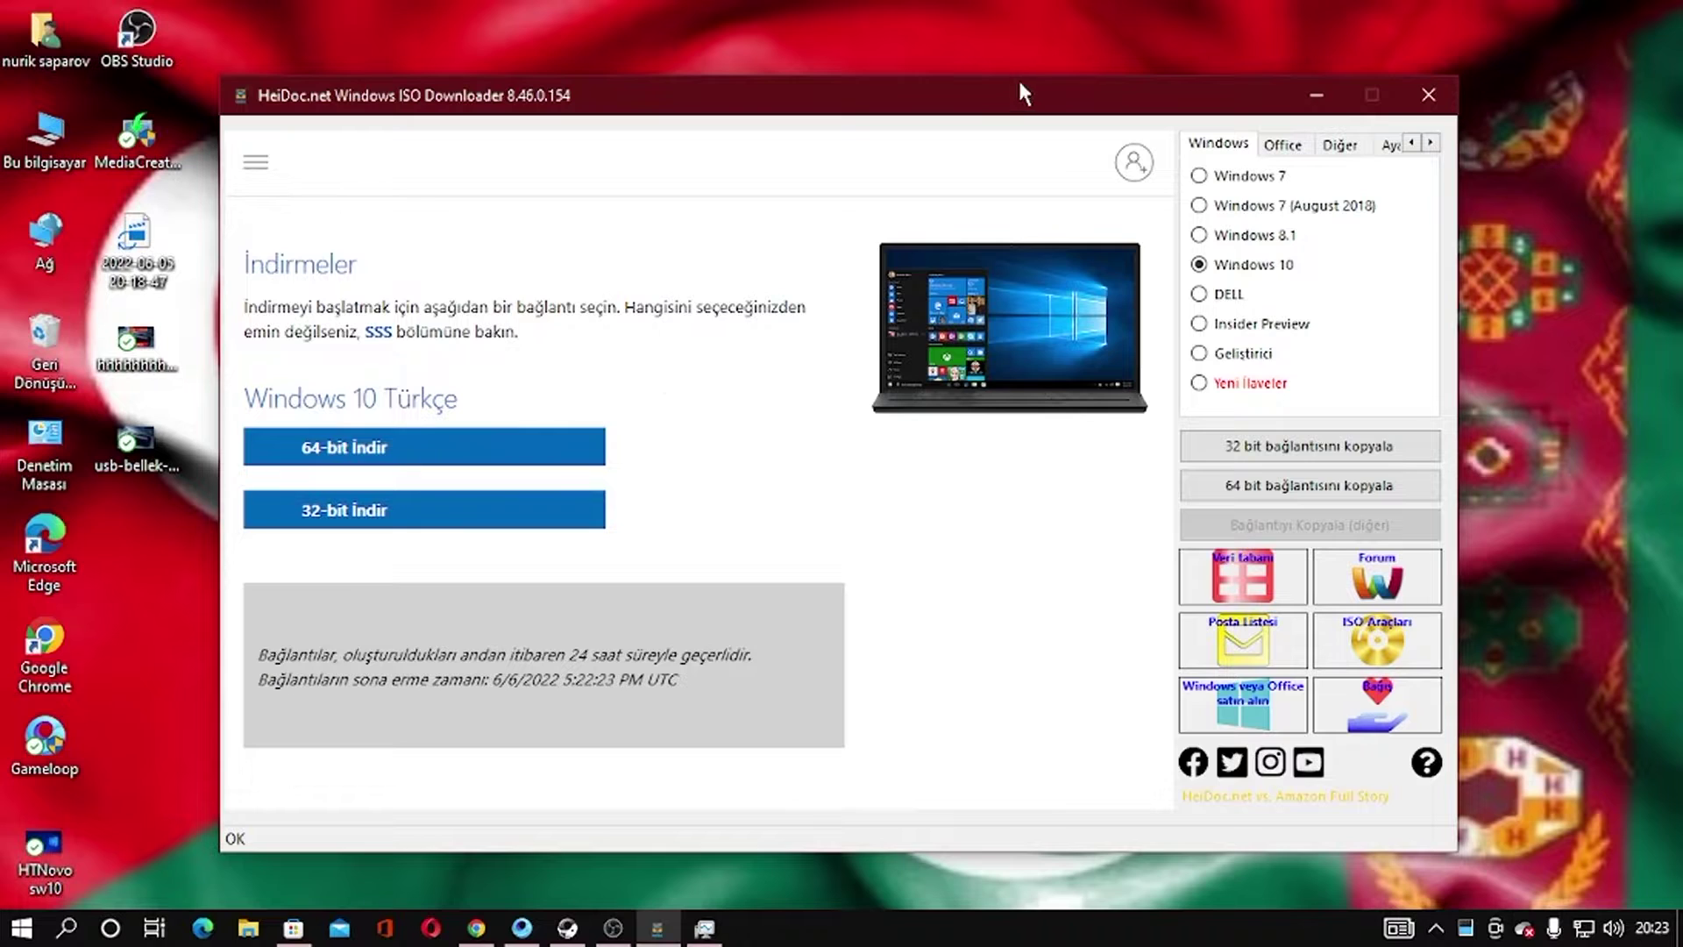
- Request the 64-bit download of Windows 10 Türkçe, and cancel the file download dialog for Win10_21H2_Turkish_x64.iso
{"action": "left_click", "coordinate": [481, 444]}
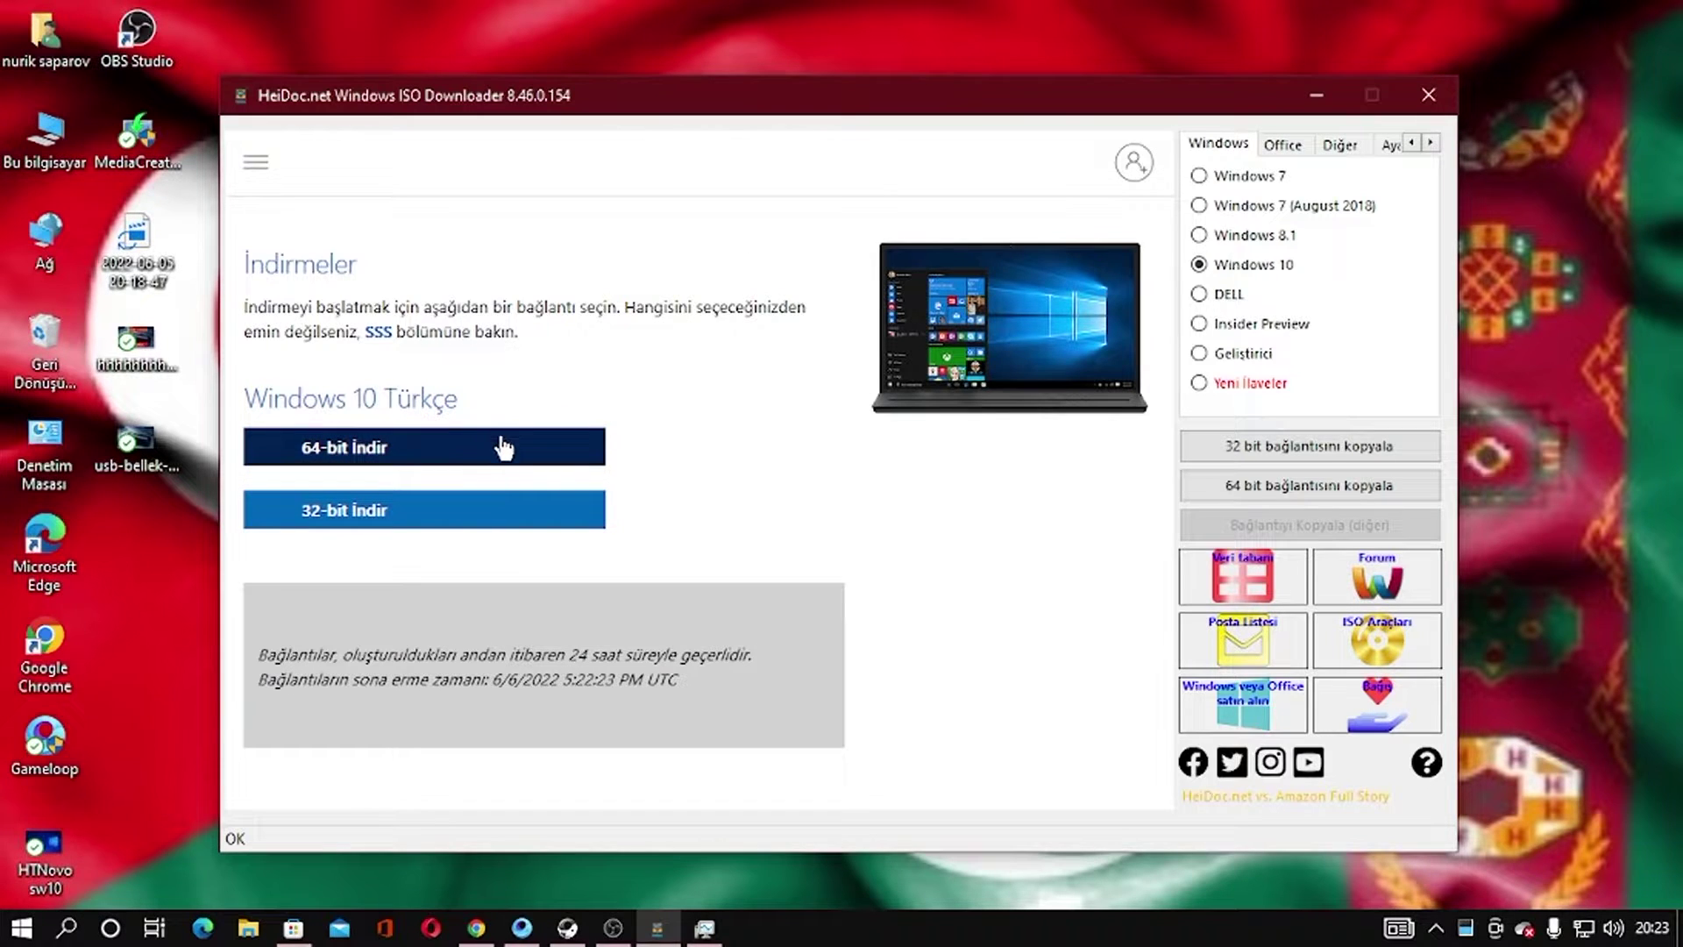
{"action": "left_click", "coordinate": [498, 445]}
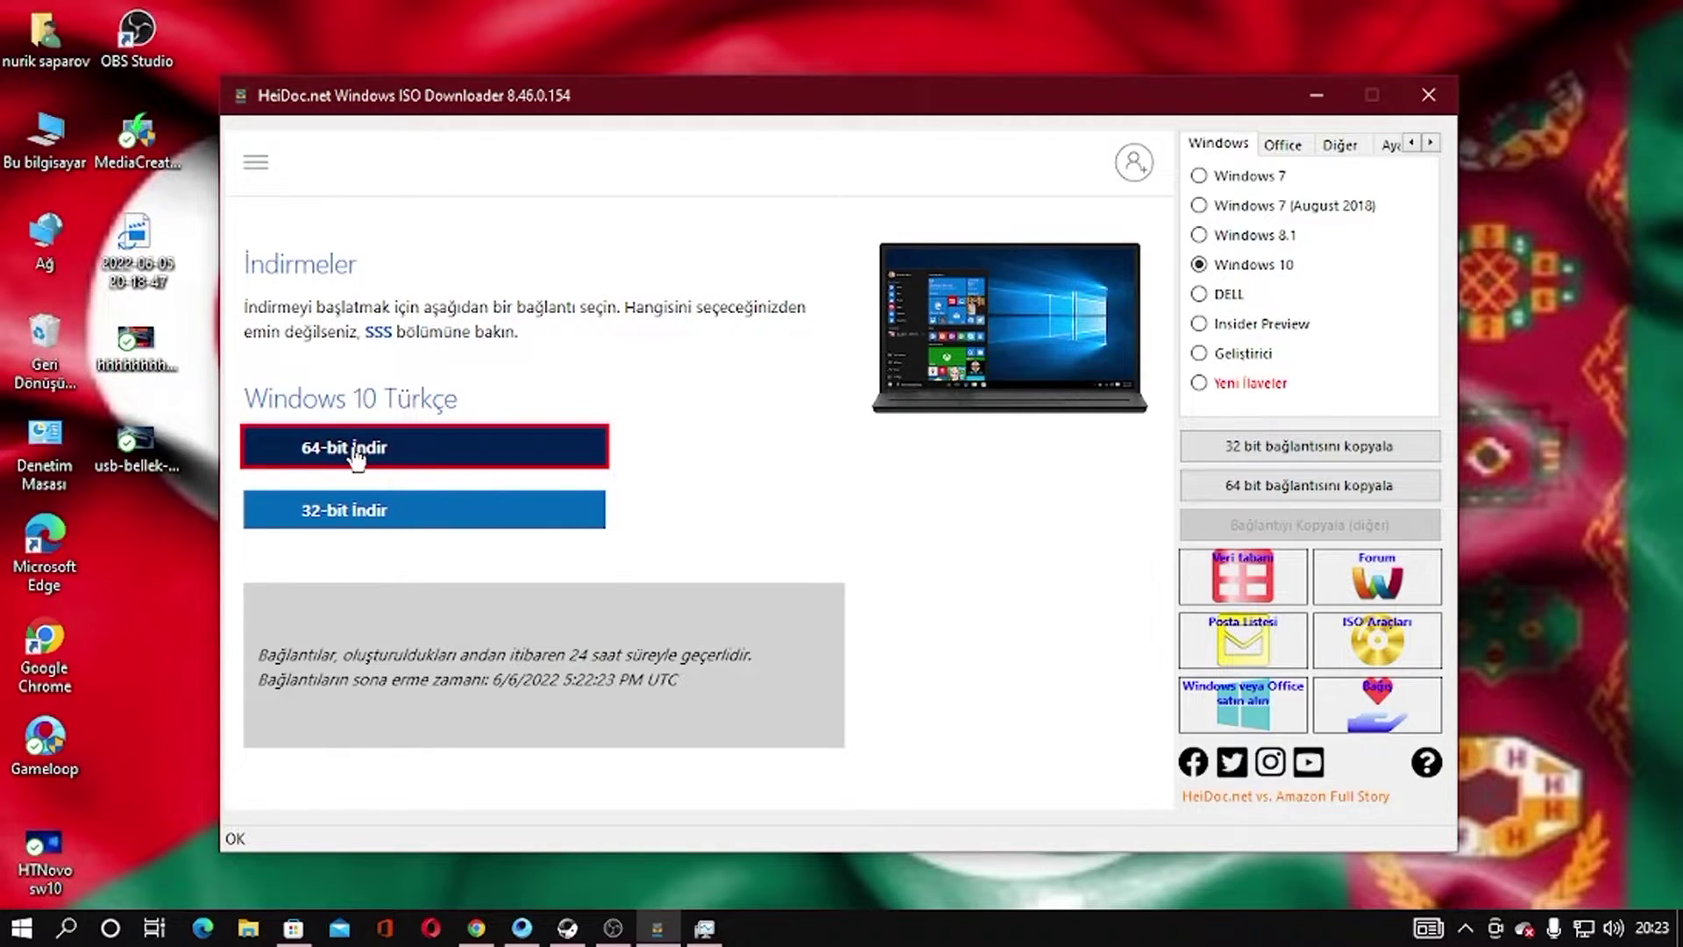
{"action": "left_click", "coordinate": [355, 454]}
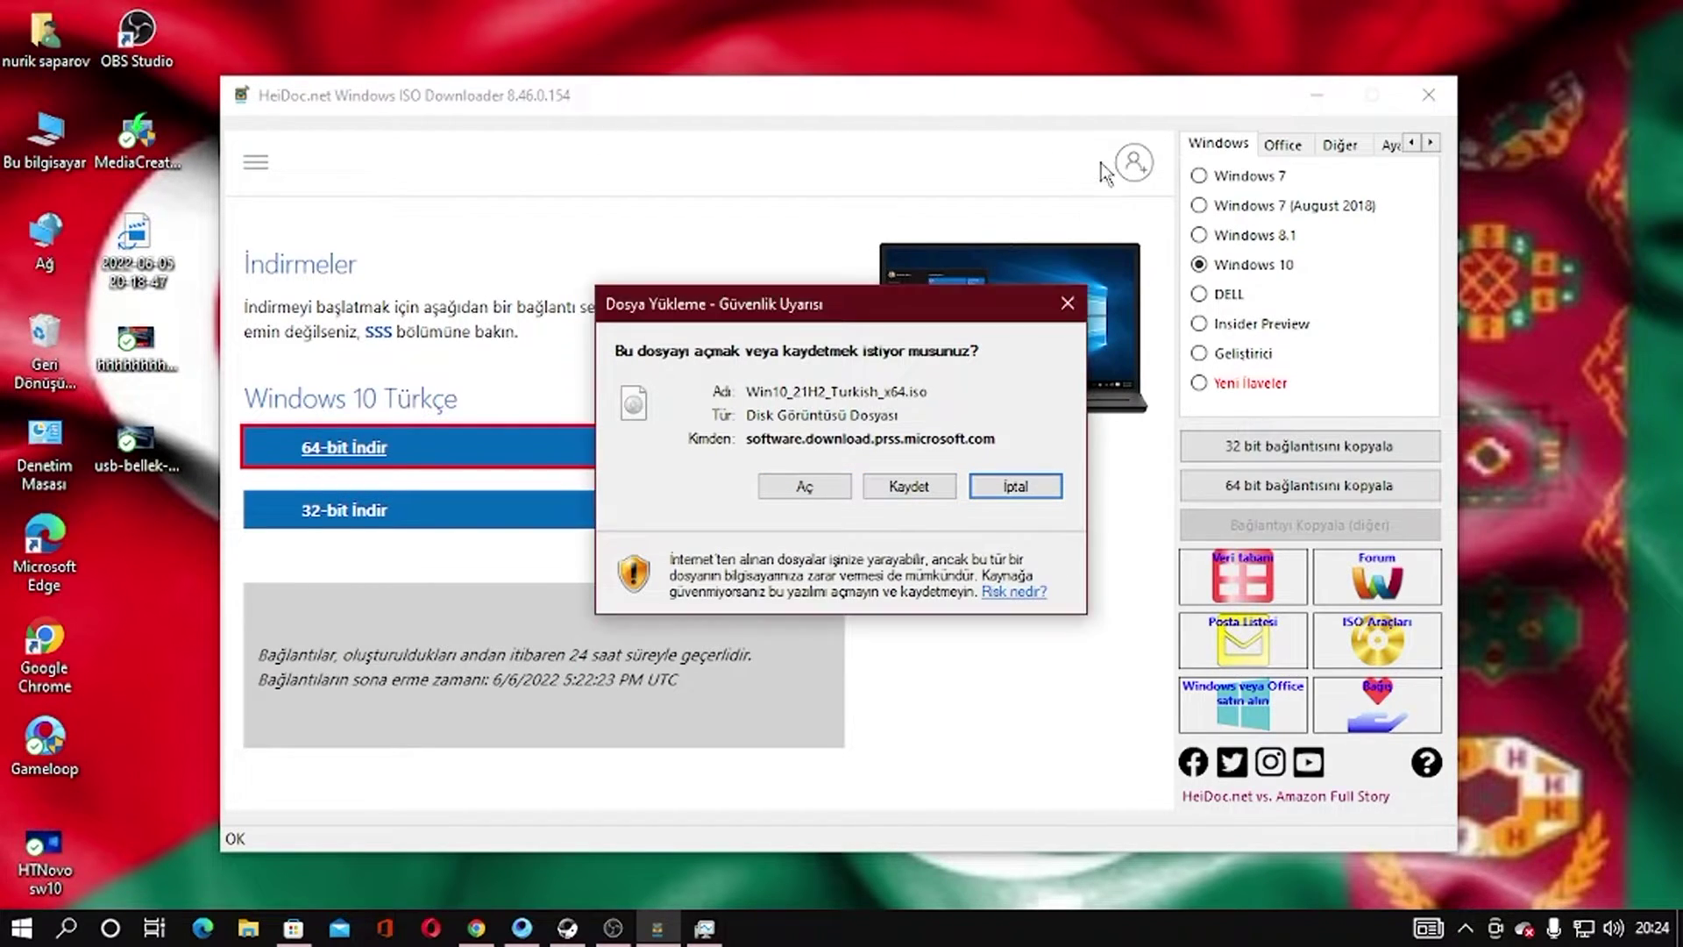
{"action": "left_click", "coordinate": [1047, 487]}
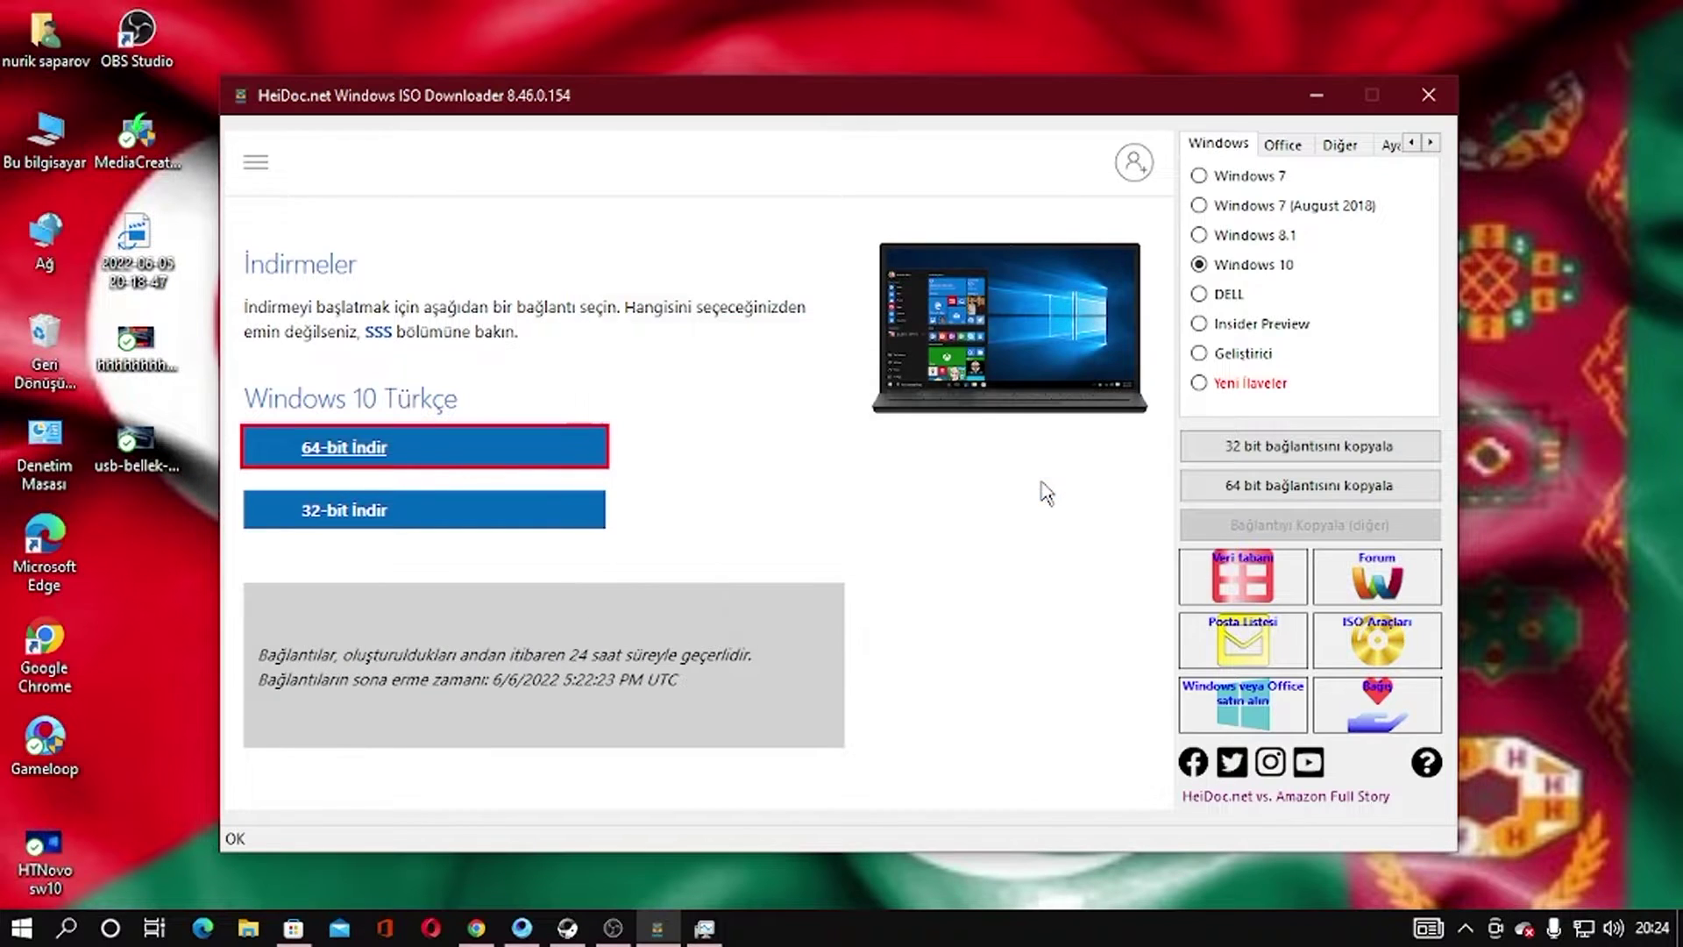
- Move the ISO downloader window aside, check the Win10_21H2_Turkish_x64wn file's details on the desktop, and minimize the downloader
{"action": "left_click_drag", "start_coordinate": [901, 105], "coordinate": [1087, 244]}
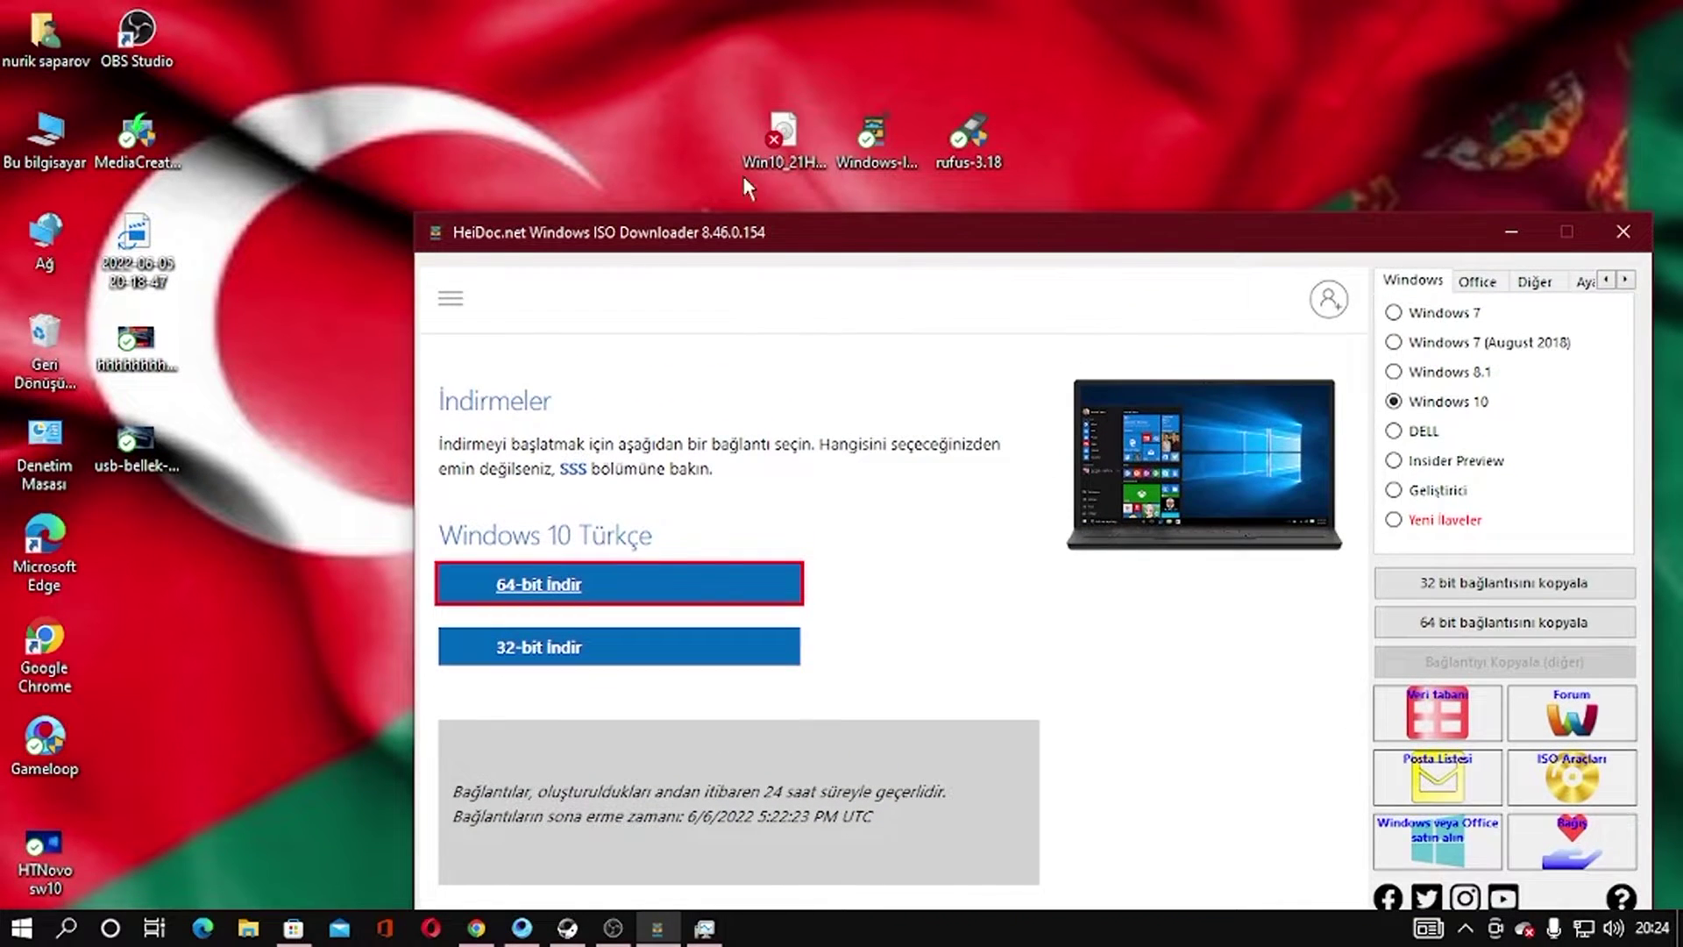
{"action": "left_click", "coordinate": [768, 136]}
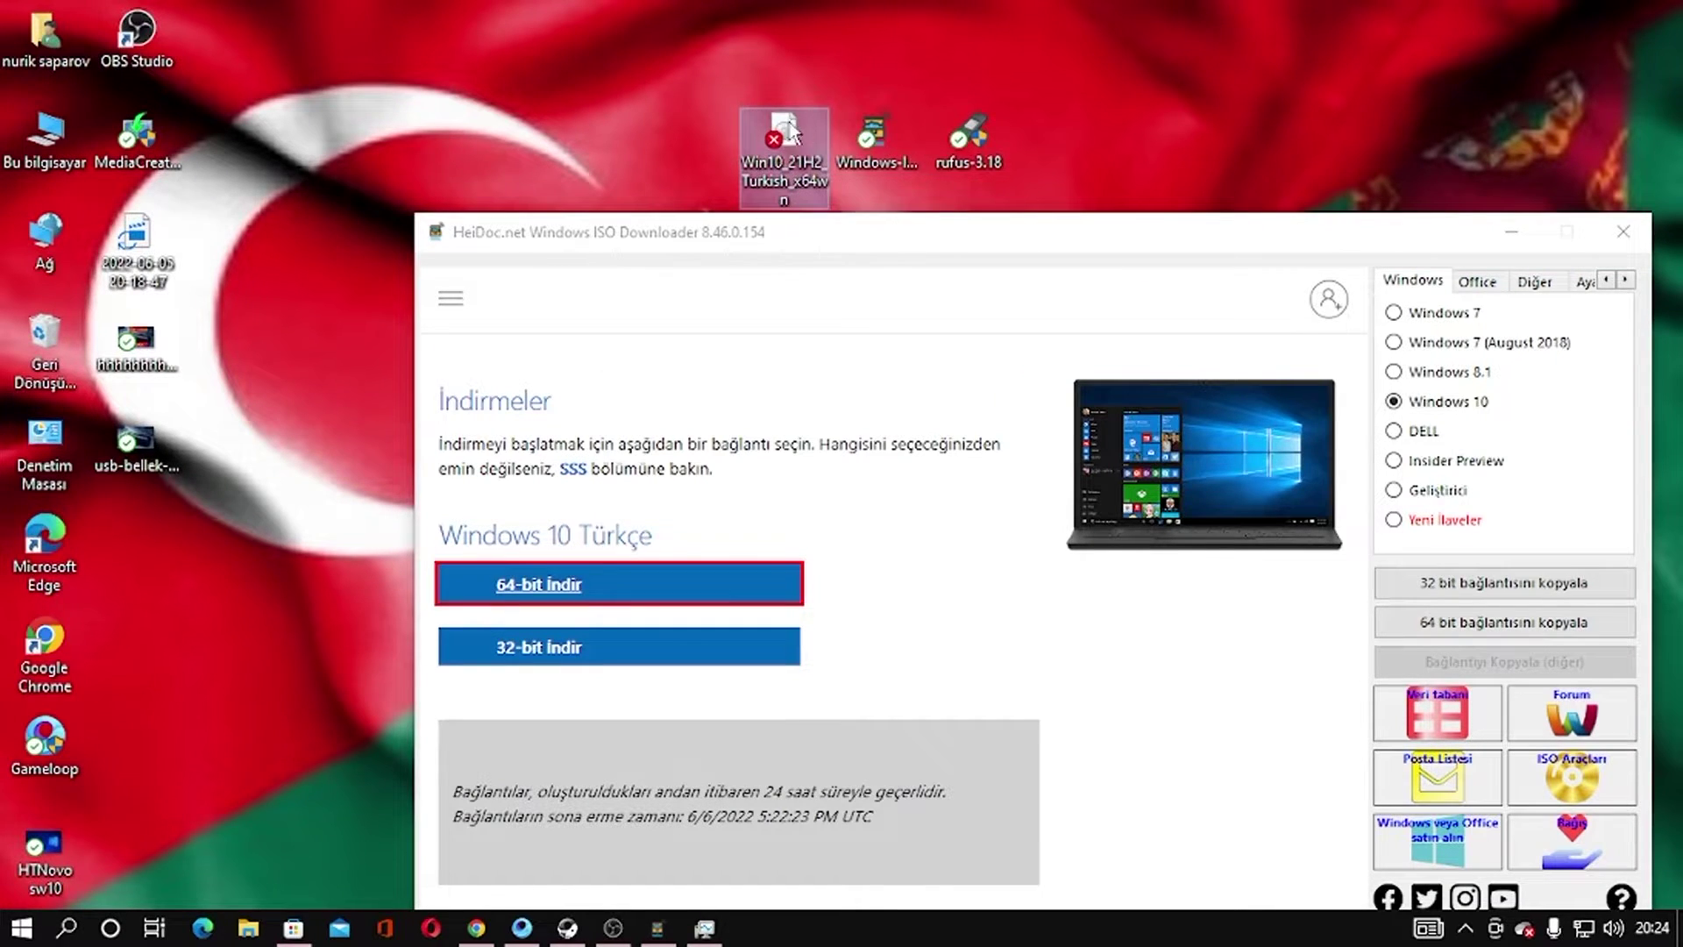
{"action": "mouse_move", "coordinate": [793, 151]}
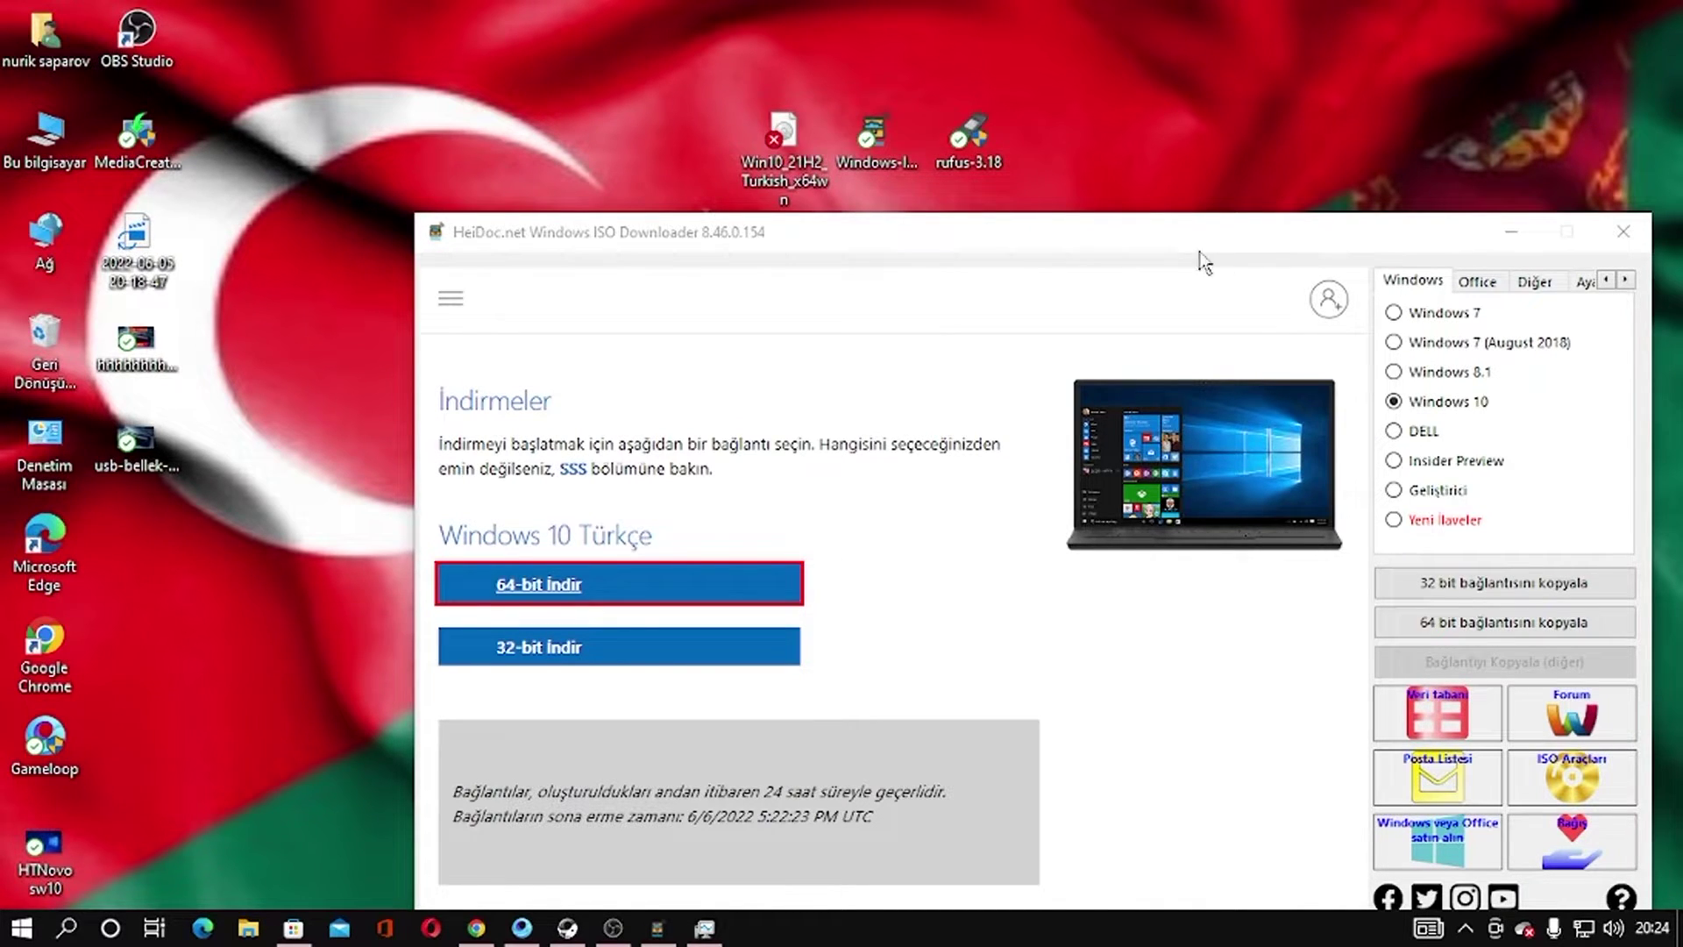
{"action": "mouse_move", "coordinate": [828, 193]}
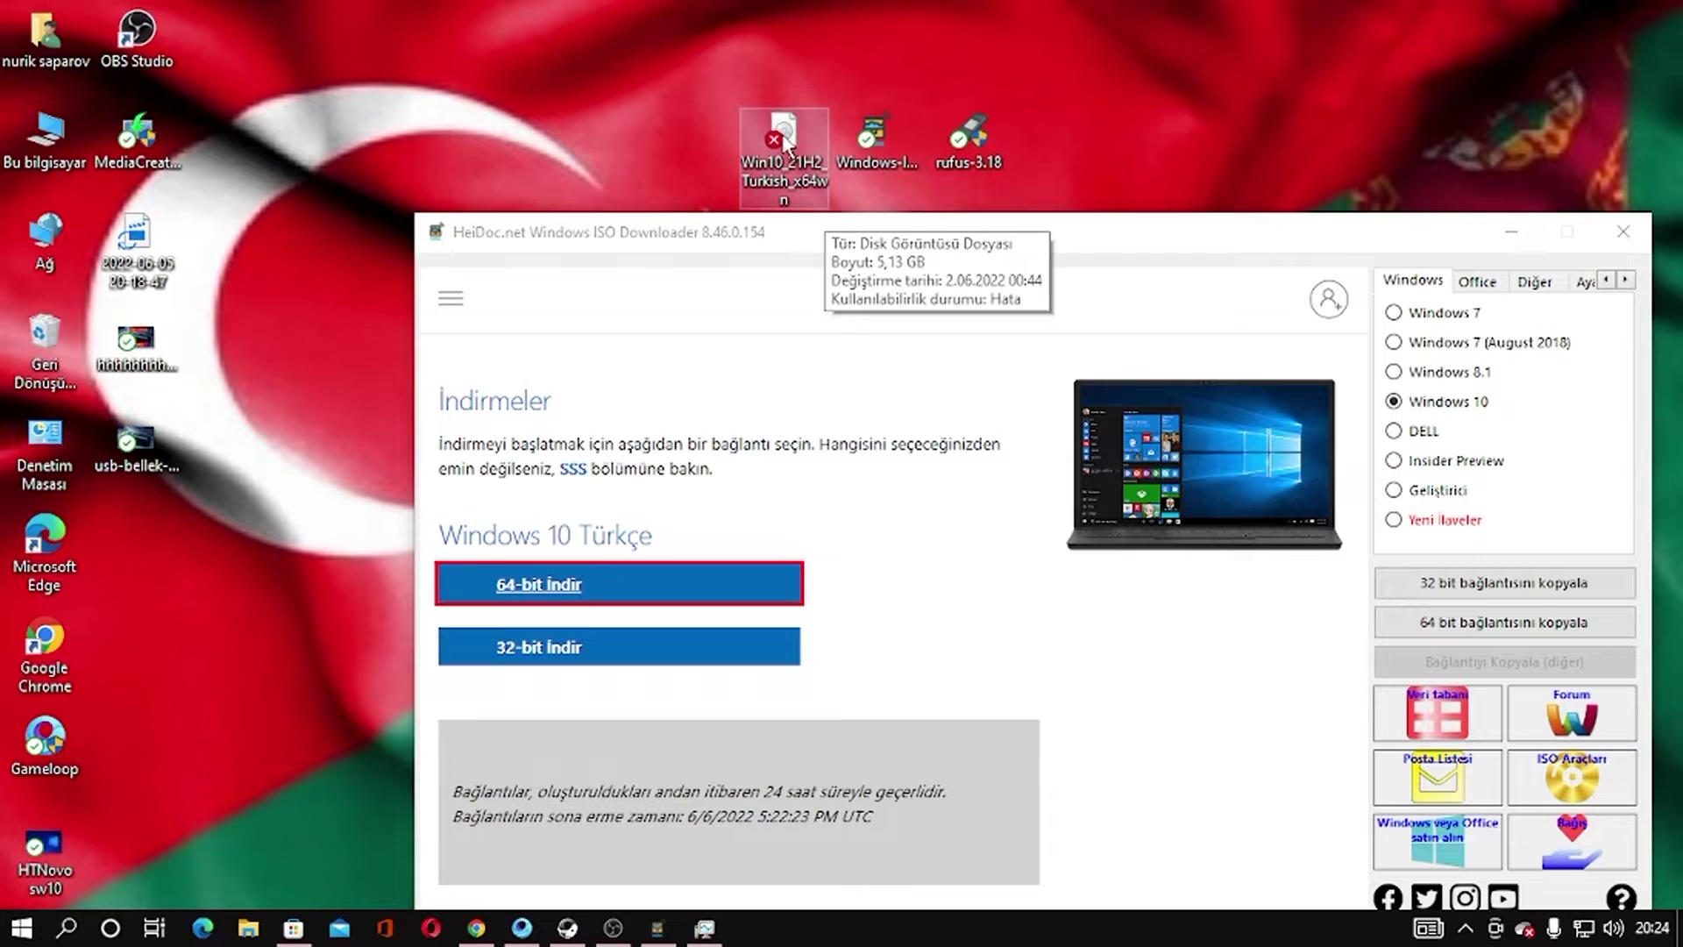
{"action": "left_click", "coordinate": [1512, 231]}
{"action": "left_click_drag", "start_coordinate": [643, 58], "coordinate": [910, 226]}
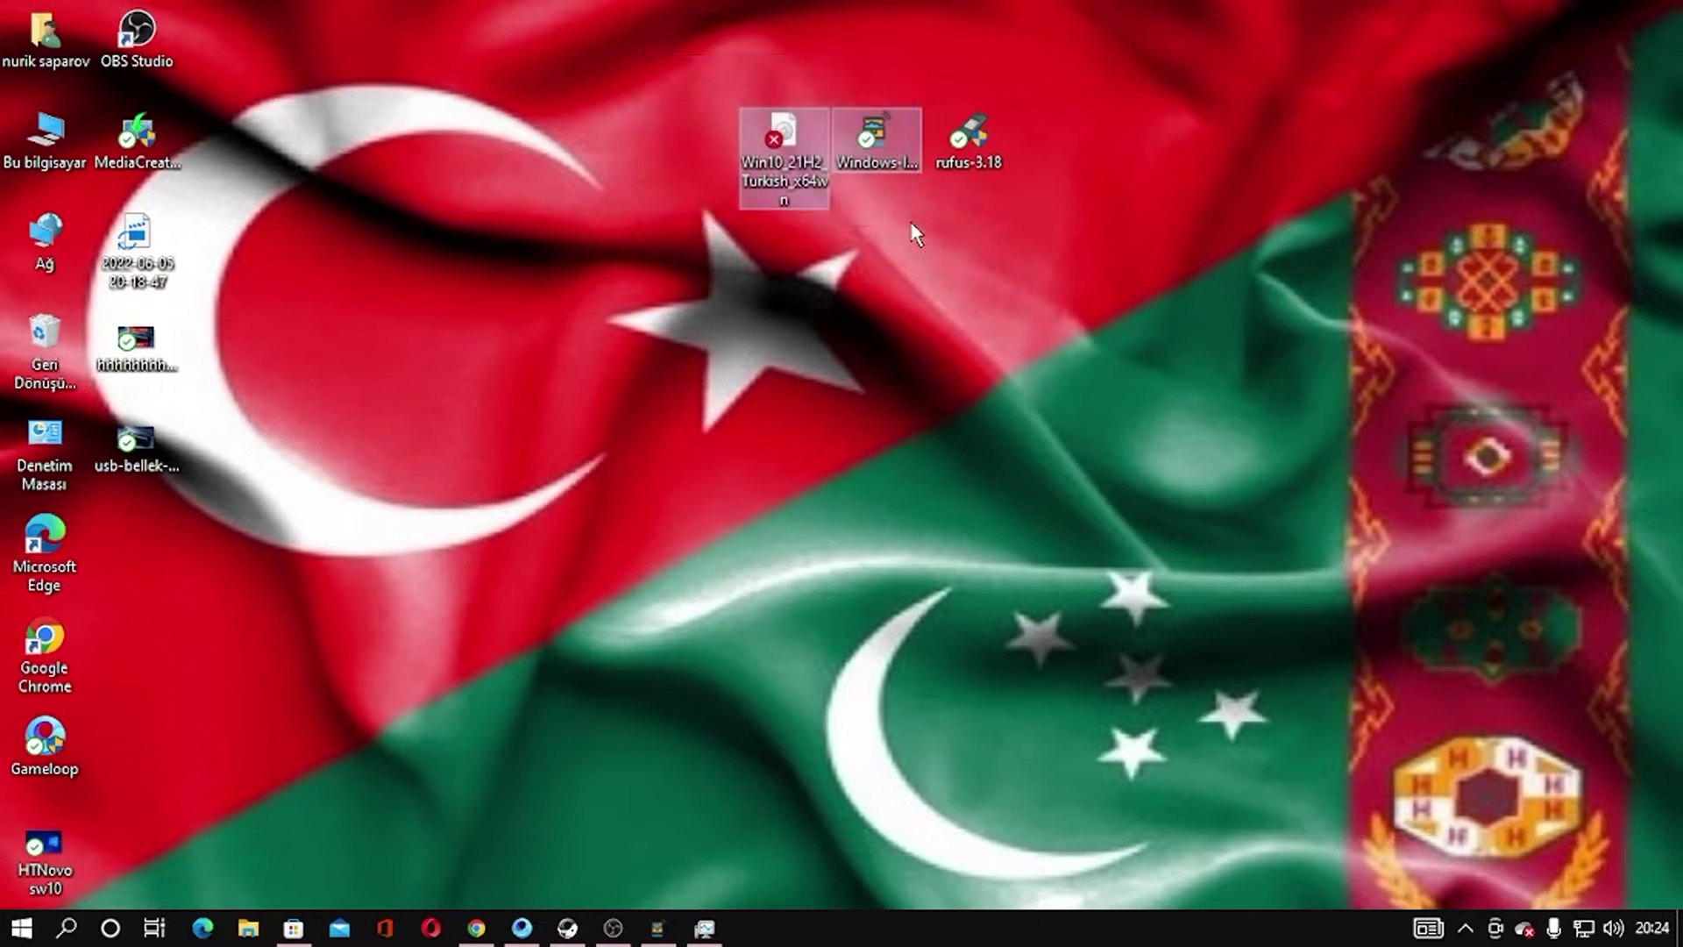
- Start Rufus 3.18 from the desktop and choose ESD-USB (D:) [16 GB] as the device
{"action": "left_click", "coordinate": [968, 146]}
{"action": "double_click", "coordinate": [967, 146]}
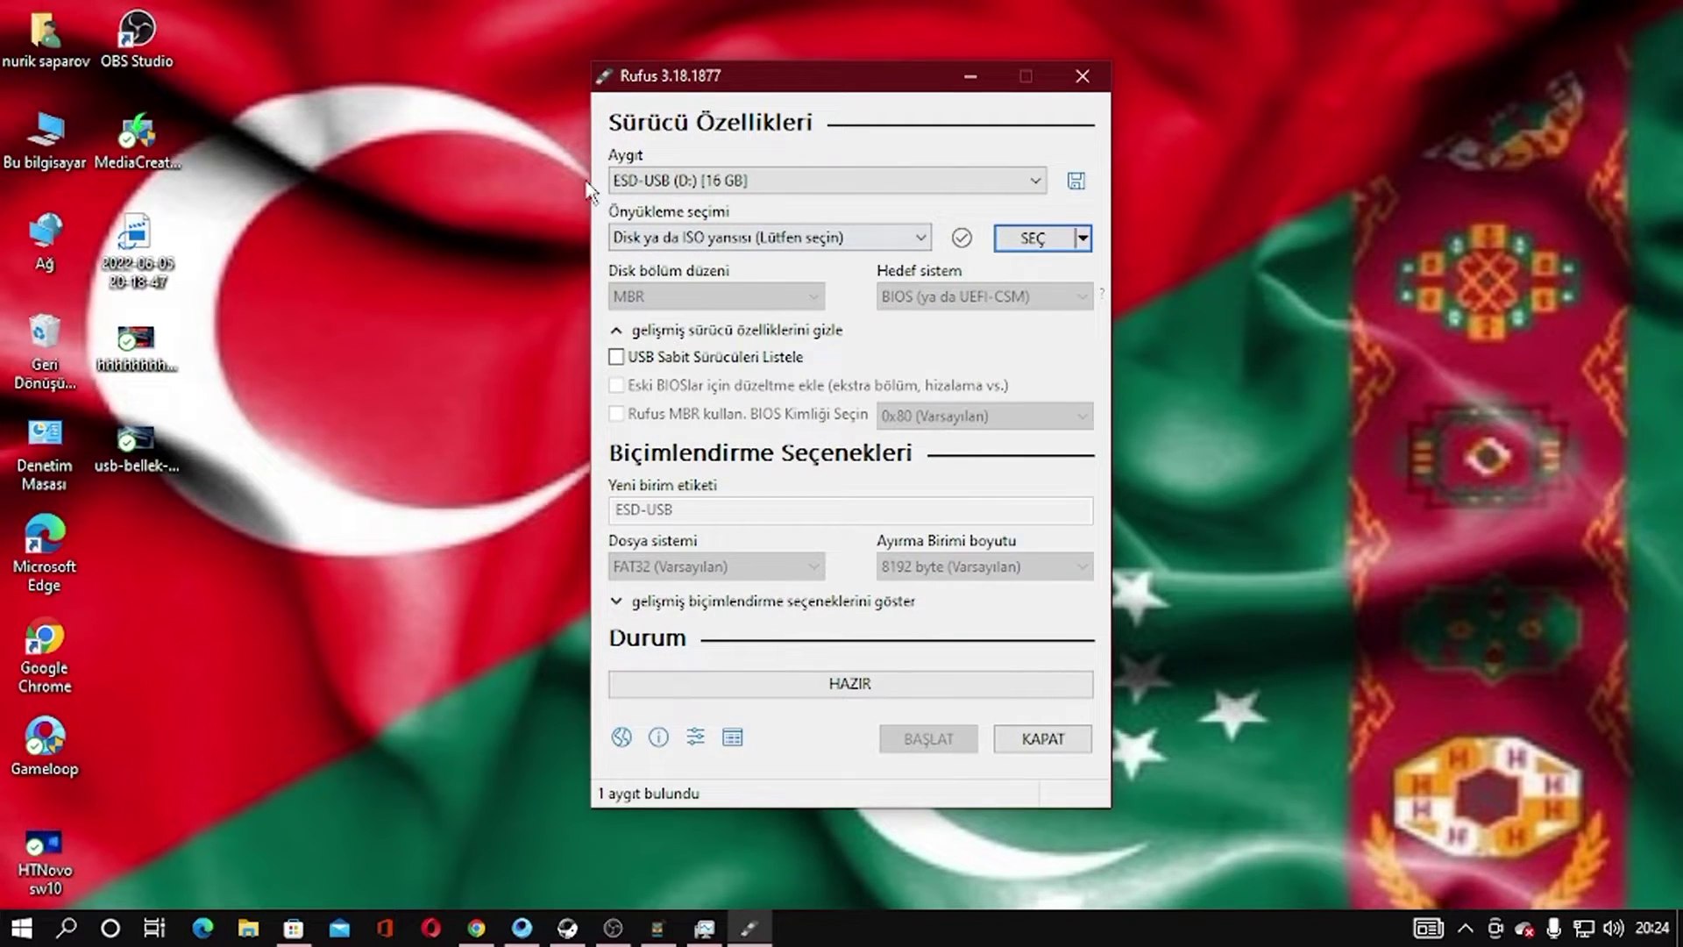
{"action": "left_click", "coordinate": [1036, 184]}
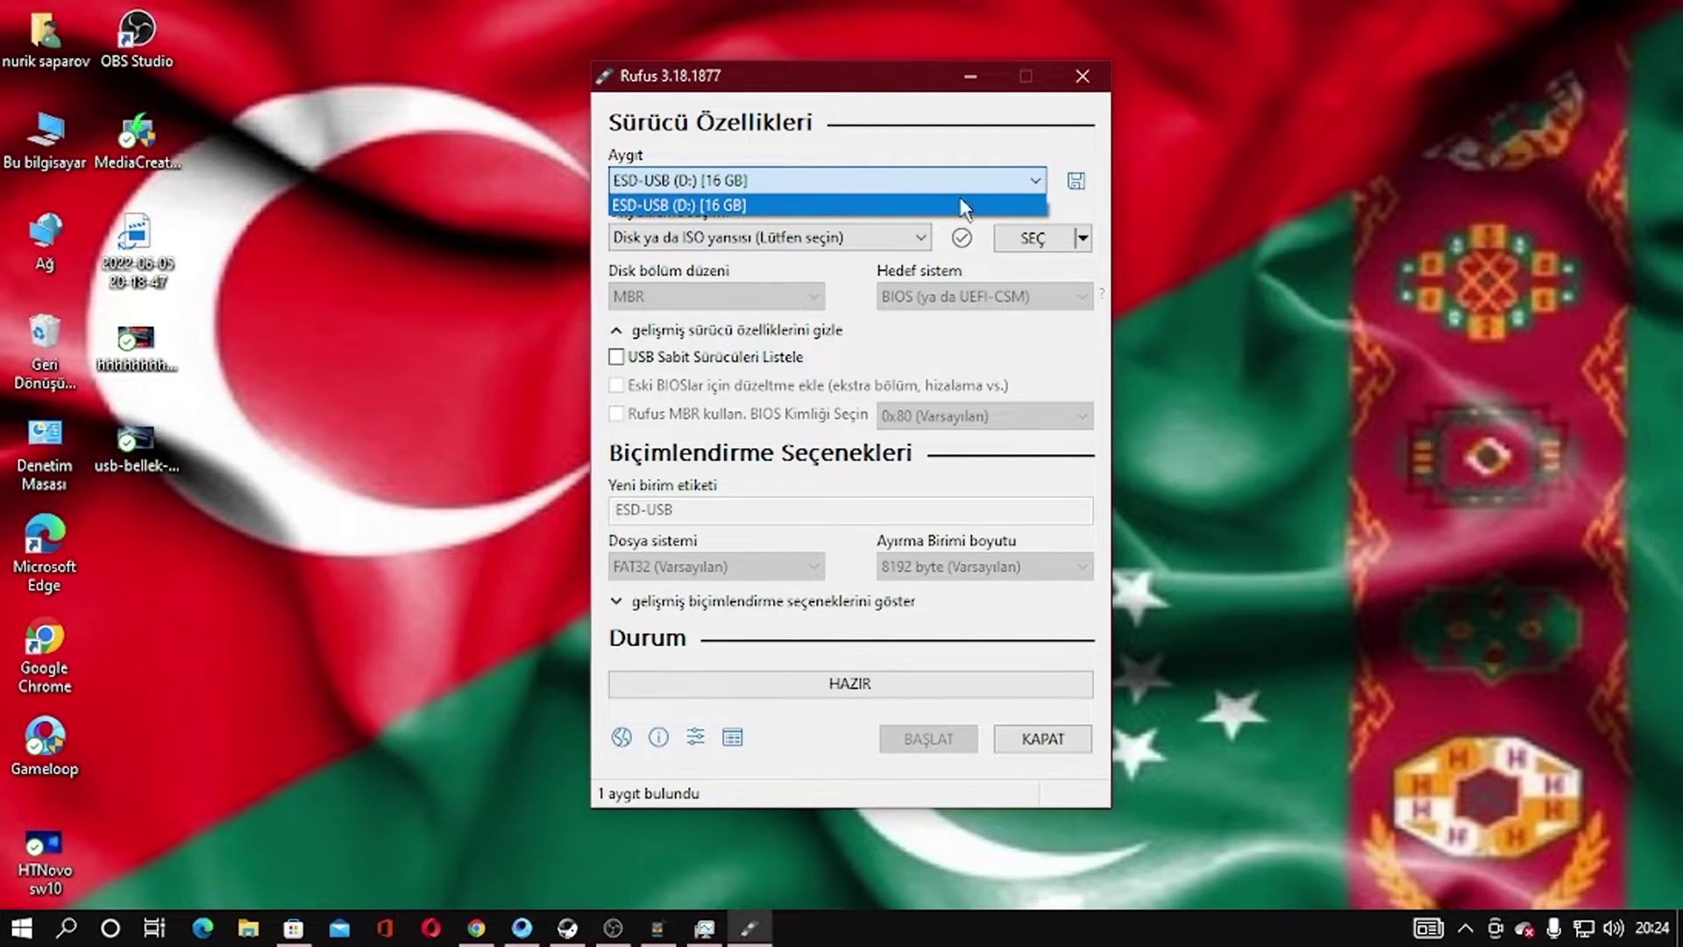
{"action": "left_click", "coordinate": [1021, 206]}
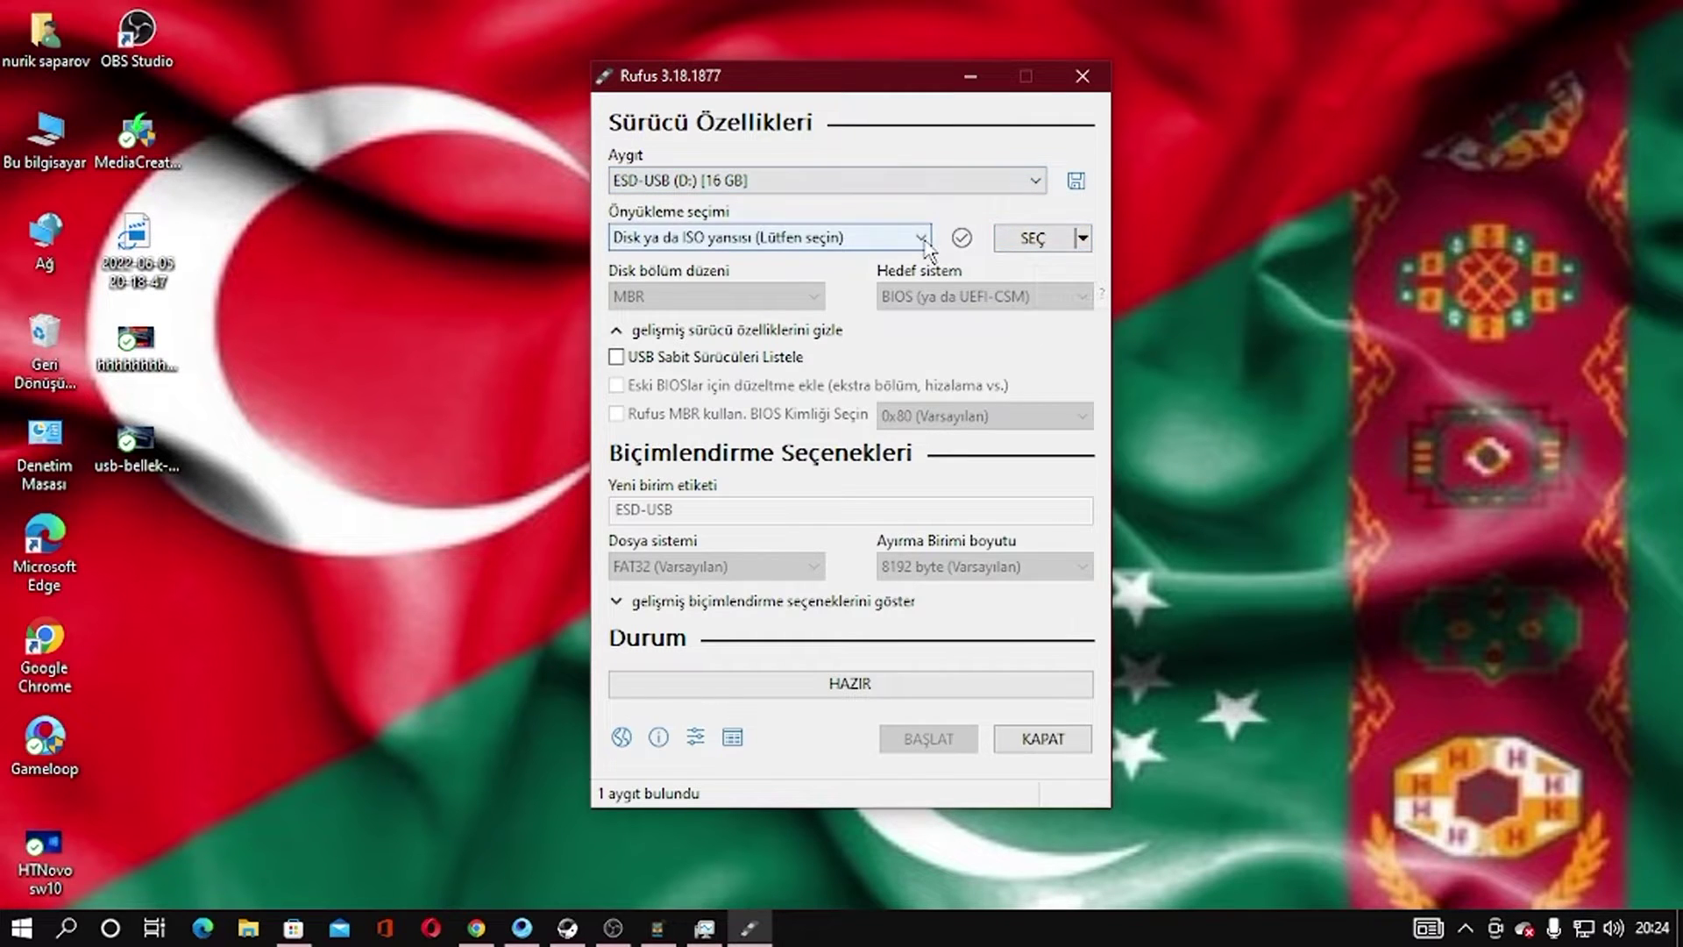
- Load the Win10_21H2_Turkish_x64wn ISO from the desktop as the boot selection
{"action": "left_click", "coordinate": [1036, 238]}
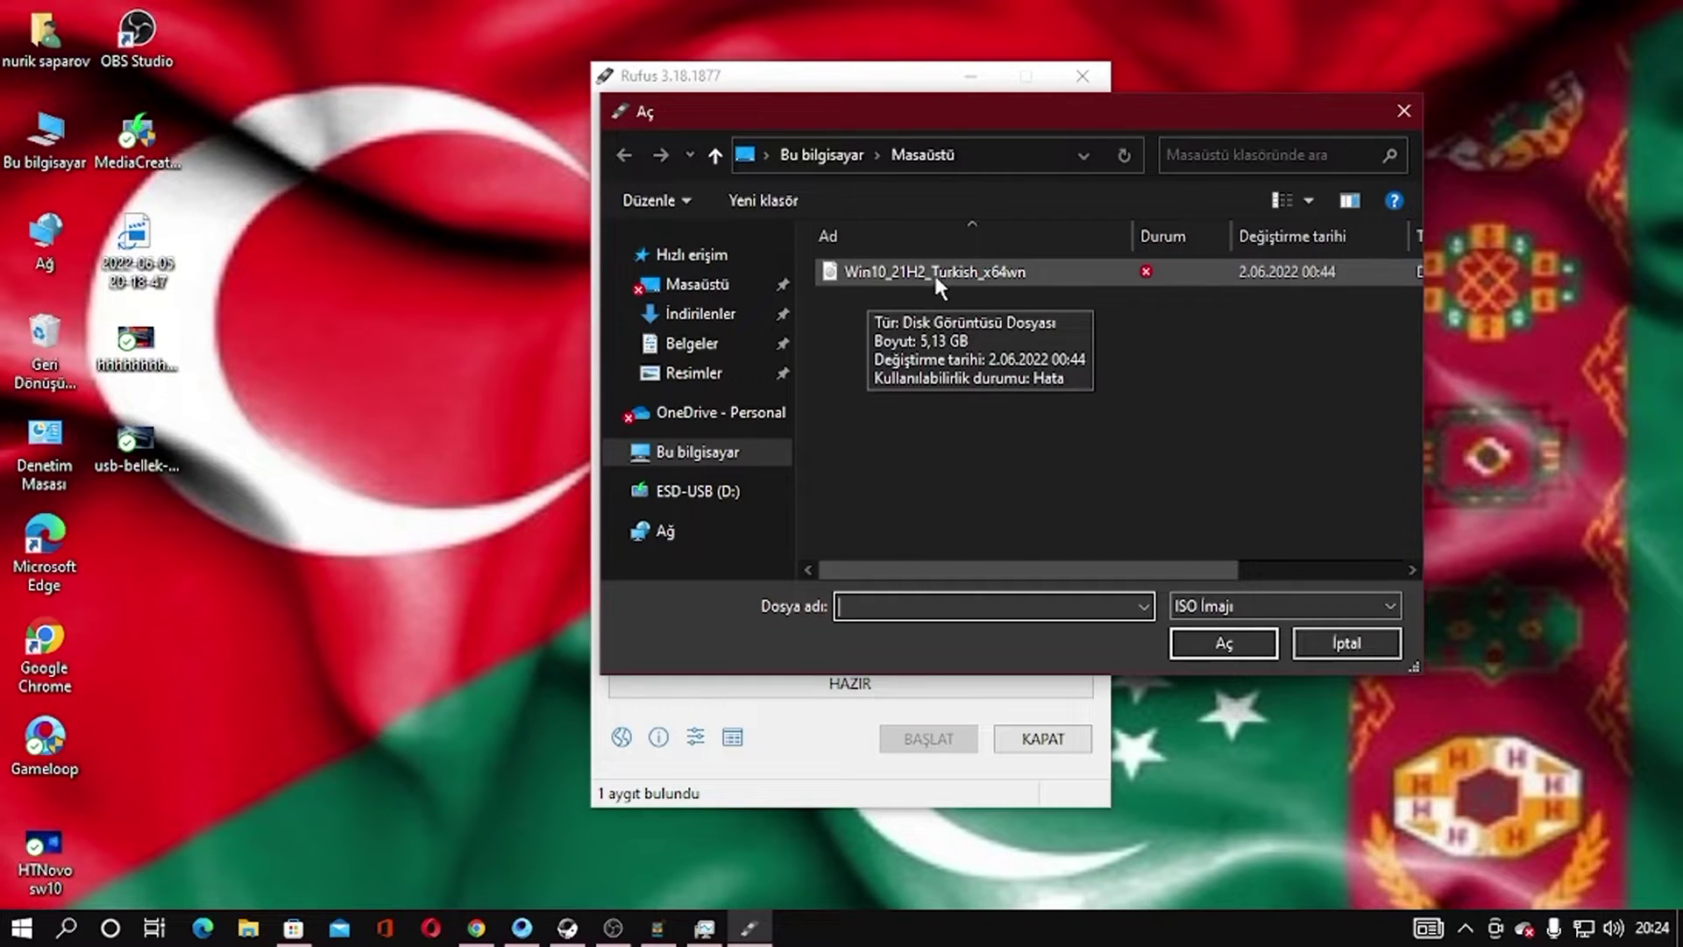
{"action": "left_click", "coordinate": [1015, 276]}
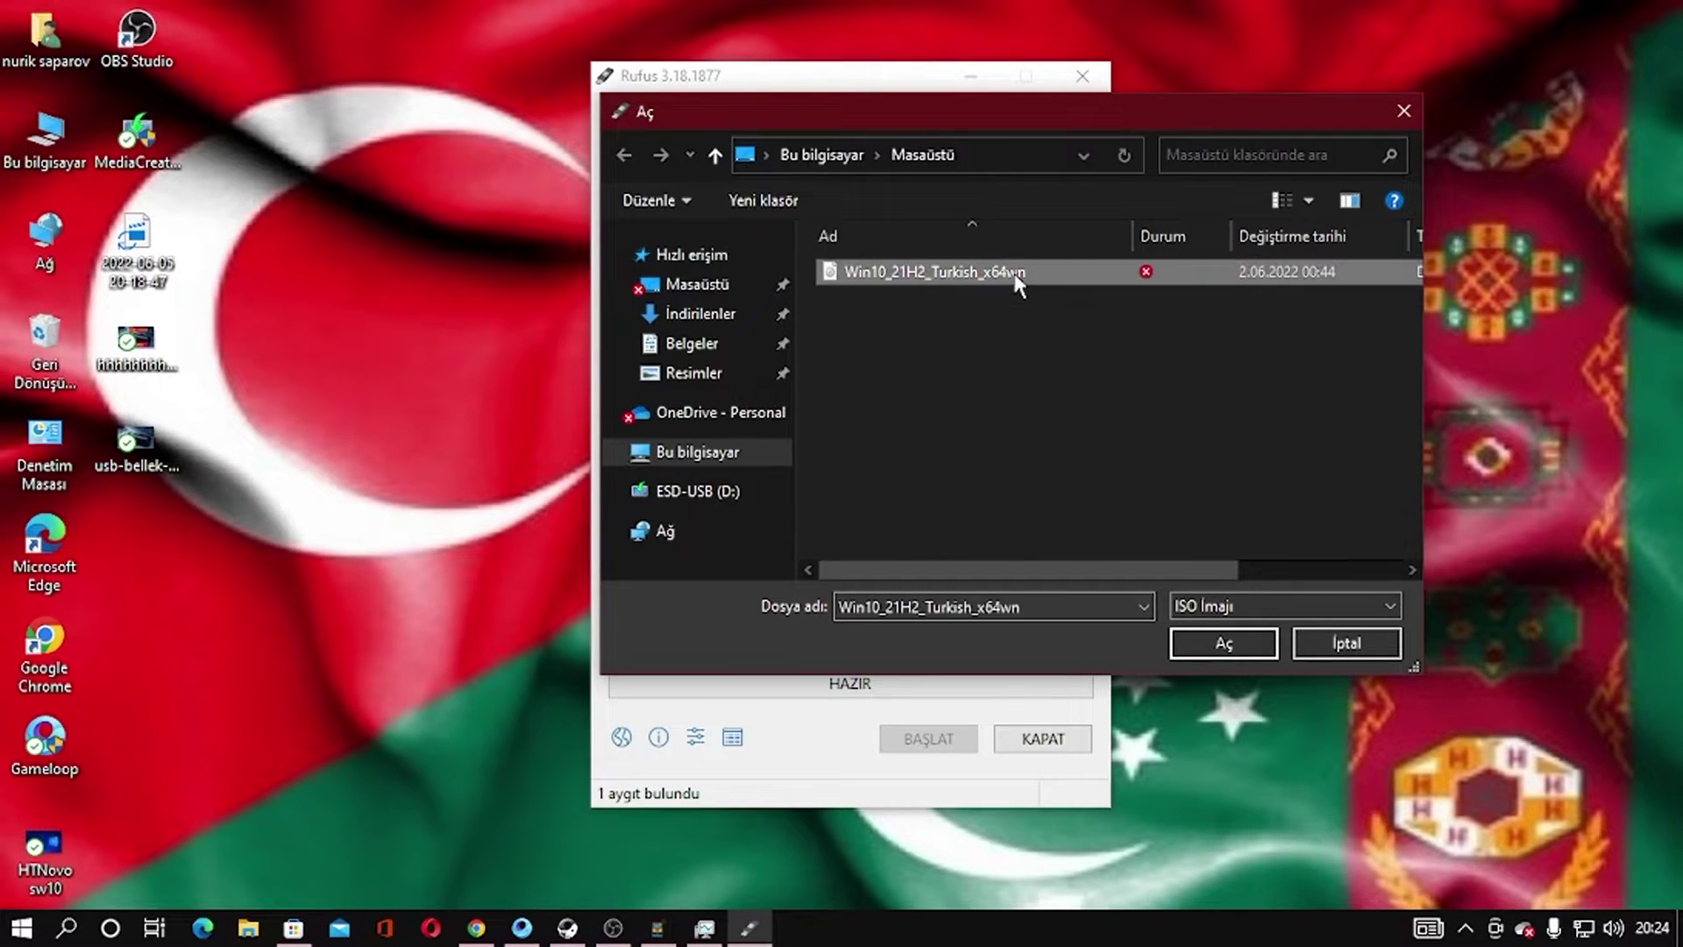
{"action": "left_click", "coordinate": [1257, 643]}
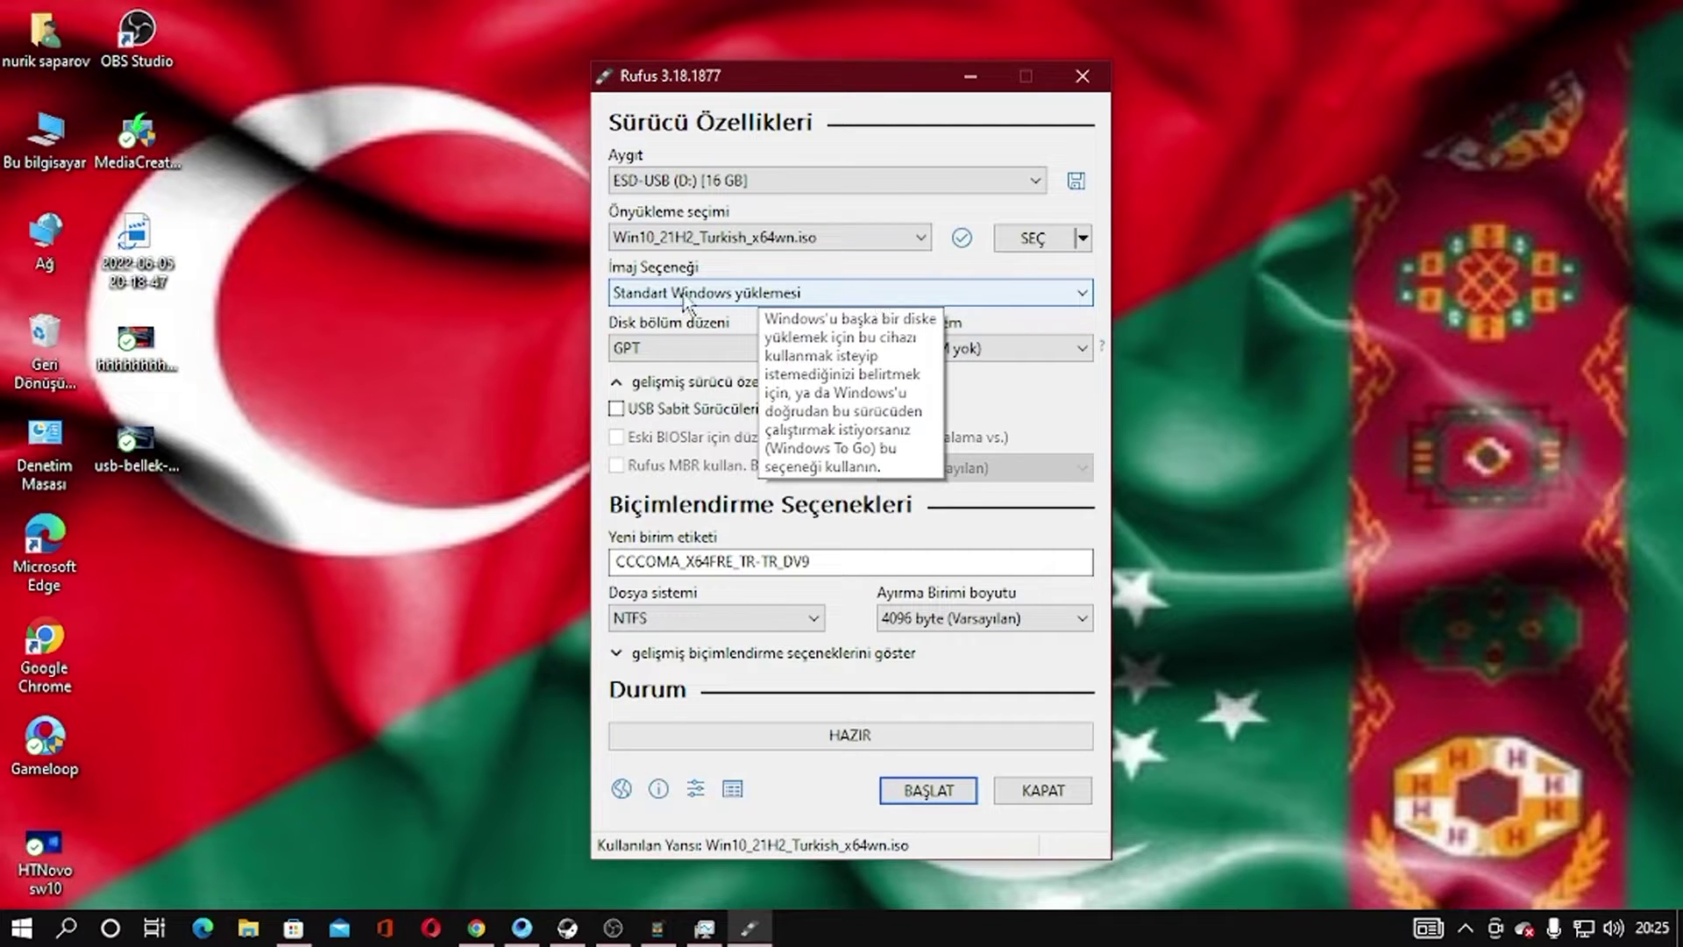
- Choose Standart Windows yüklemesi as the image option
{"action": "left_click", "coordinate": [844, 292]}
{"action": "left_click", "coordinate": [844, 291]}
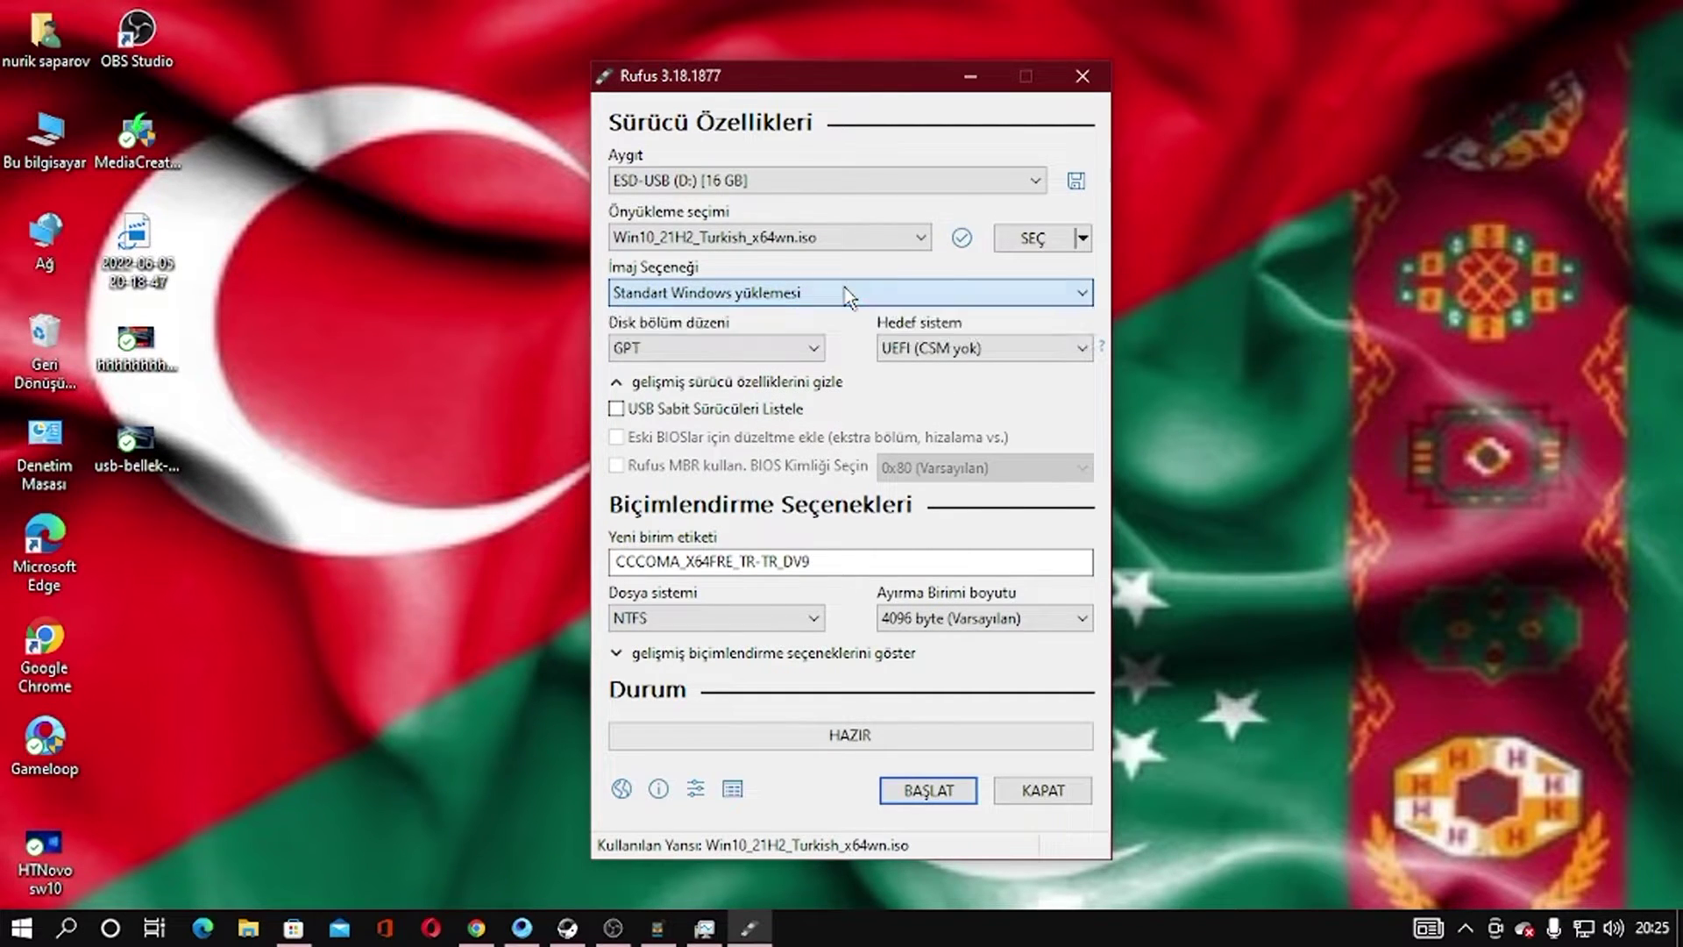
{"action": "left_click", "coordinate": [844, 291]}
{"action": "left_click", "coordinate": [858, 316]}
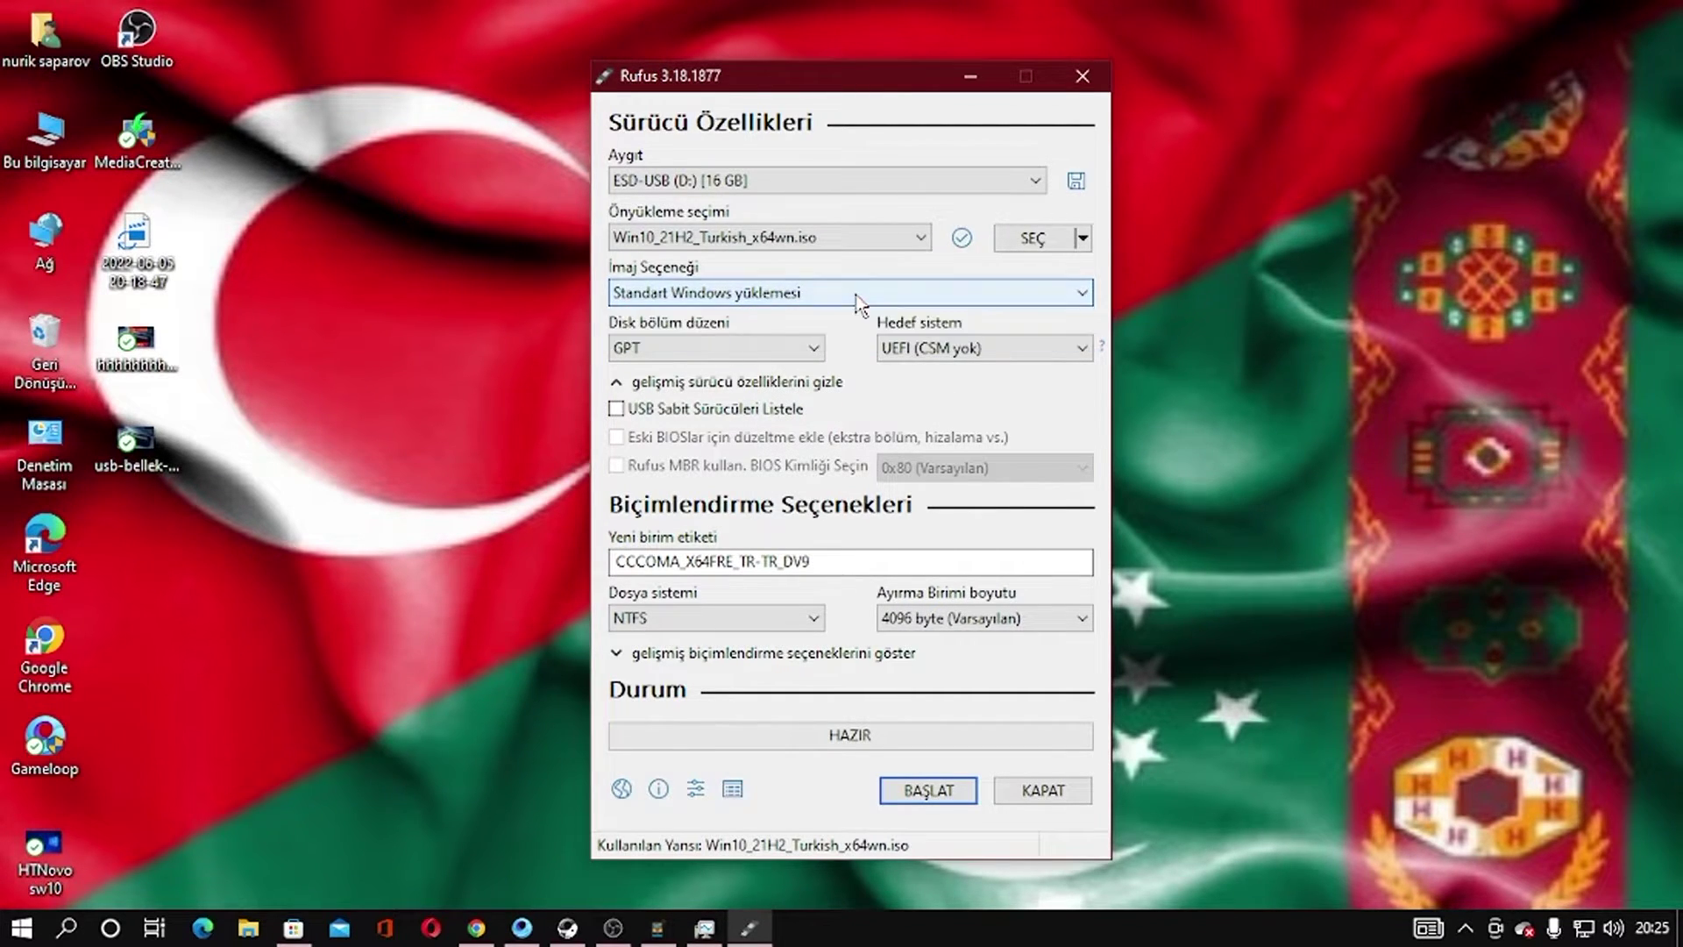
- Review the available choices for the disk partition scheme and the target system
{"action": "left_click", "coordinate": [758, 349]}
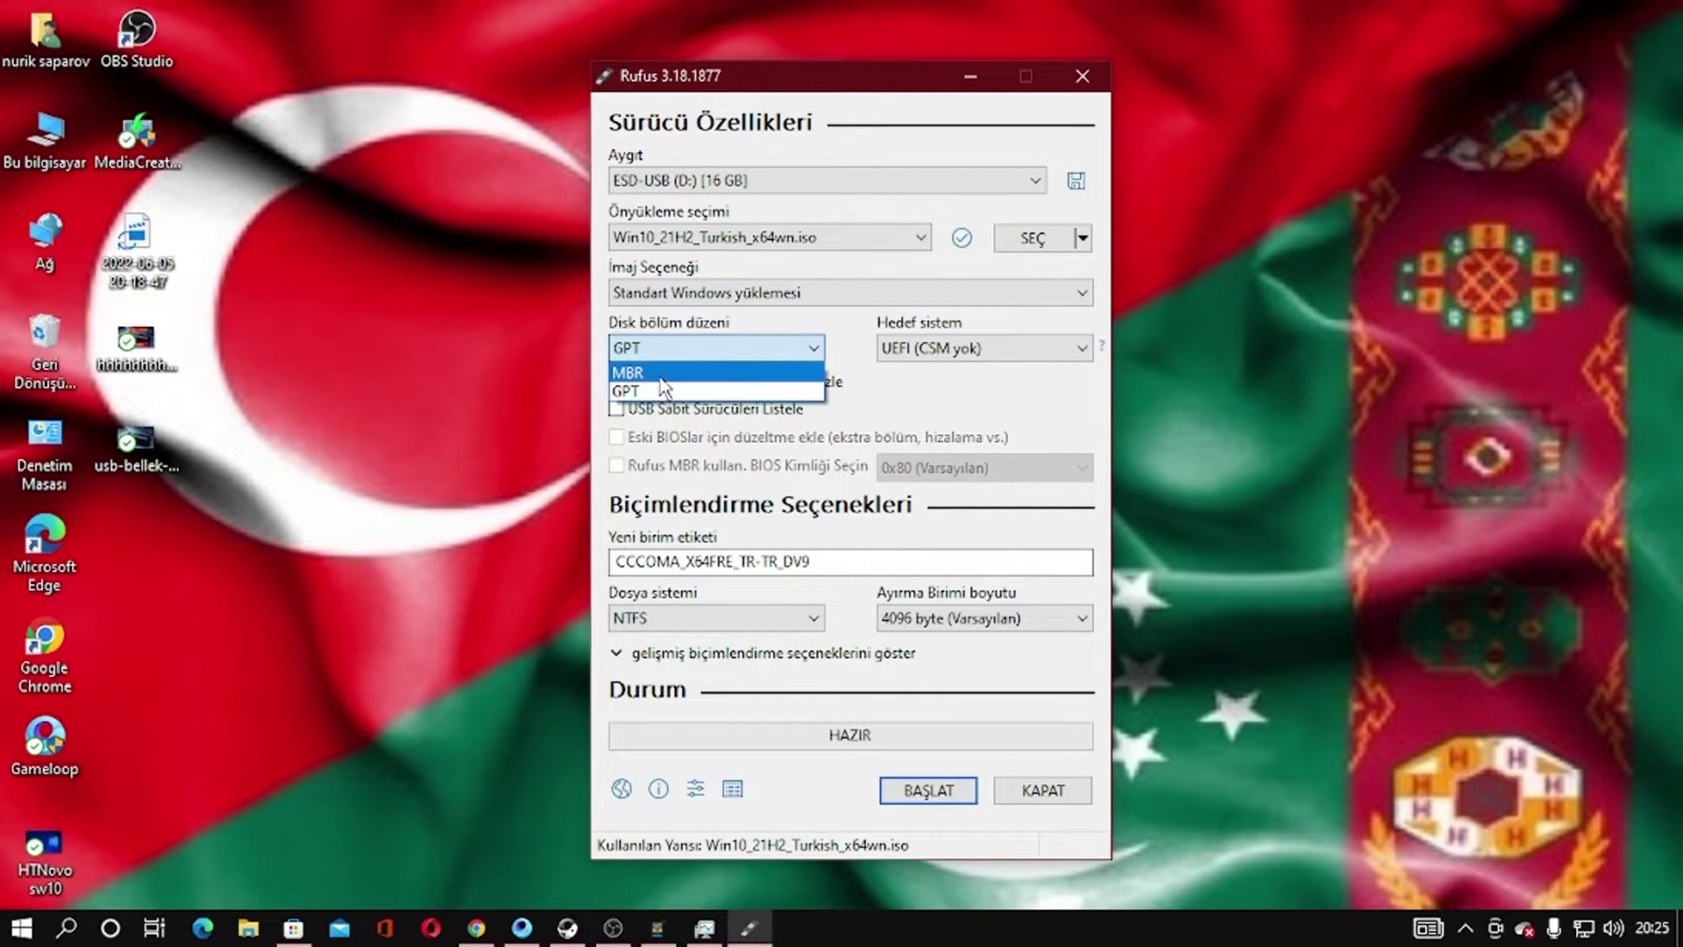
{"action": "left_click", "coordinate": [475, 392]}
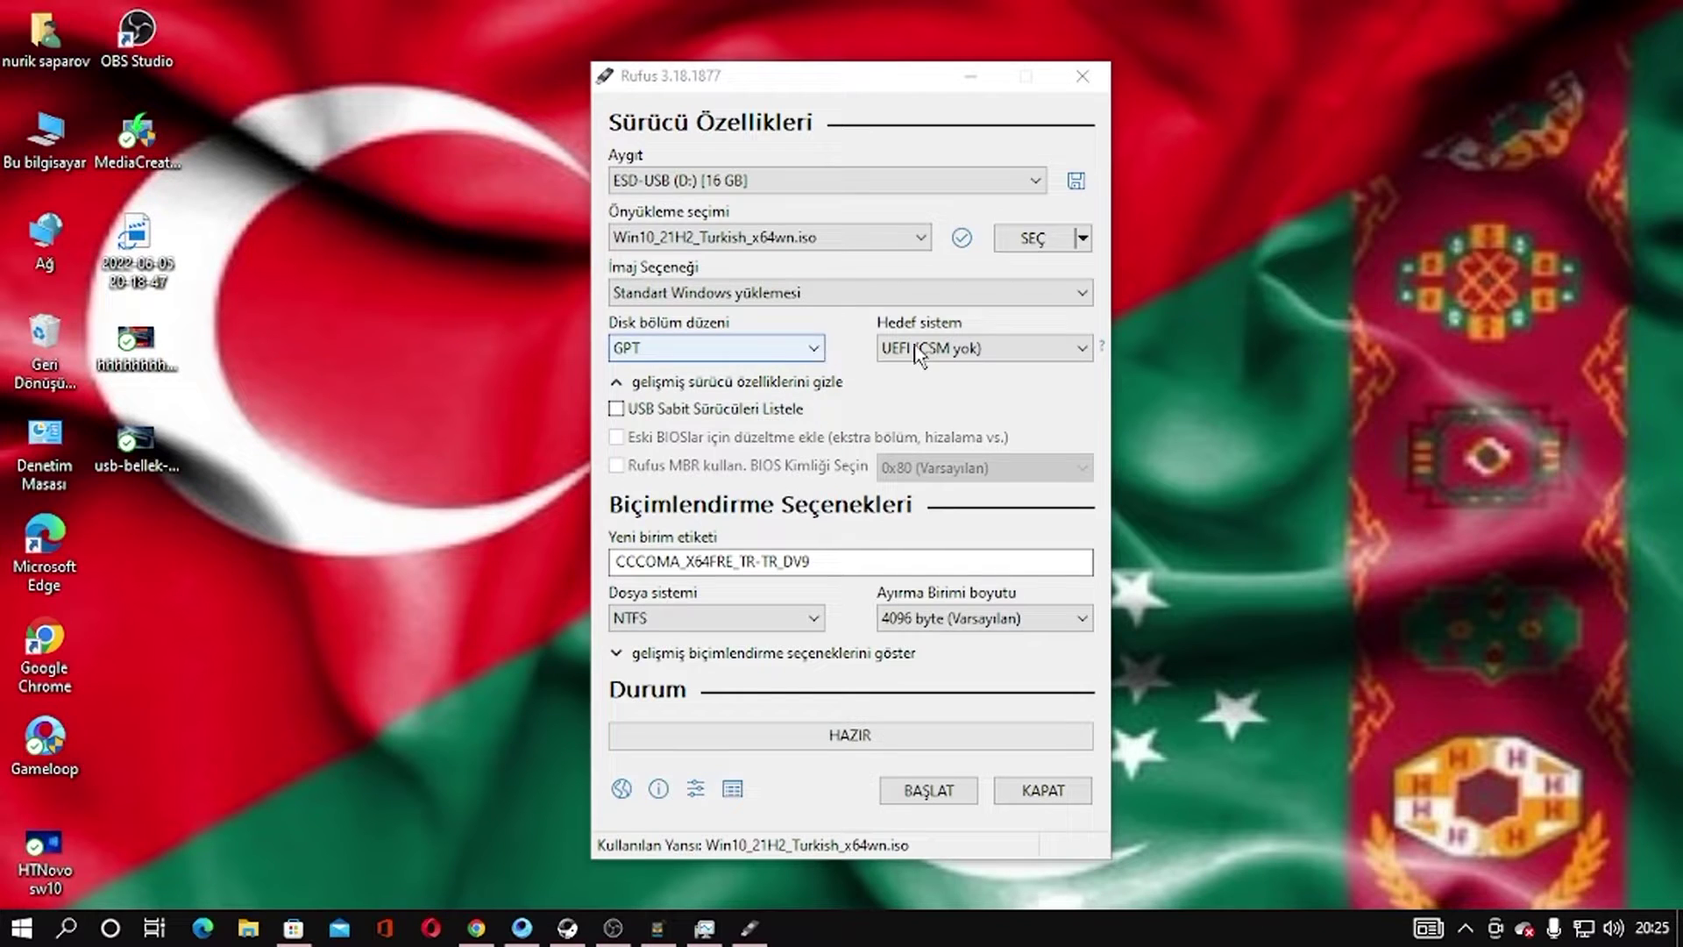
{"action": "left_click", "coordinate": [1051, 354]}
{"action": "left_click", "coordinate": [1049, 360]}
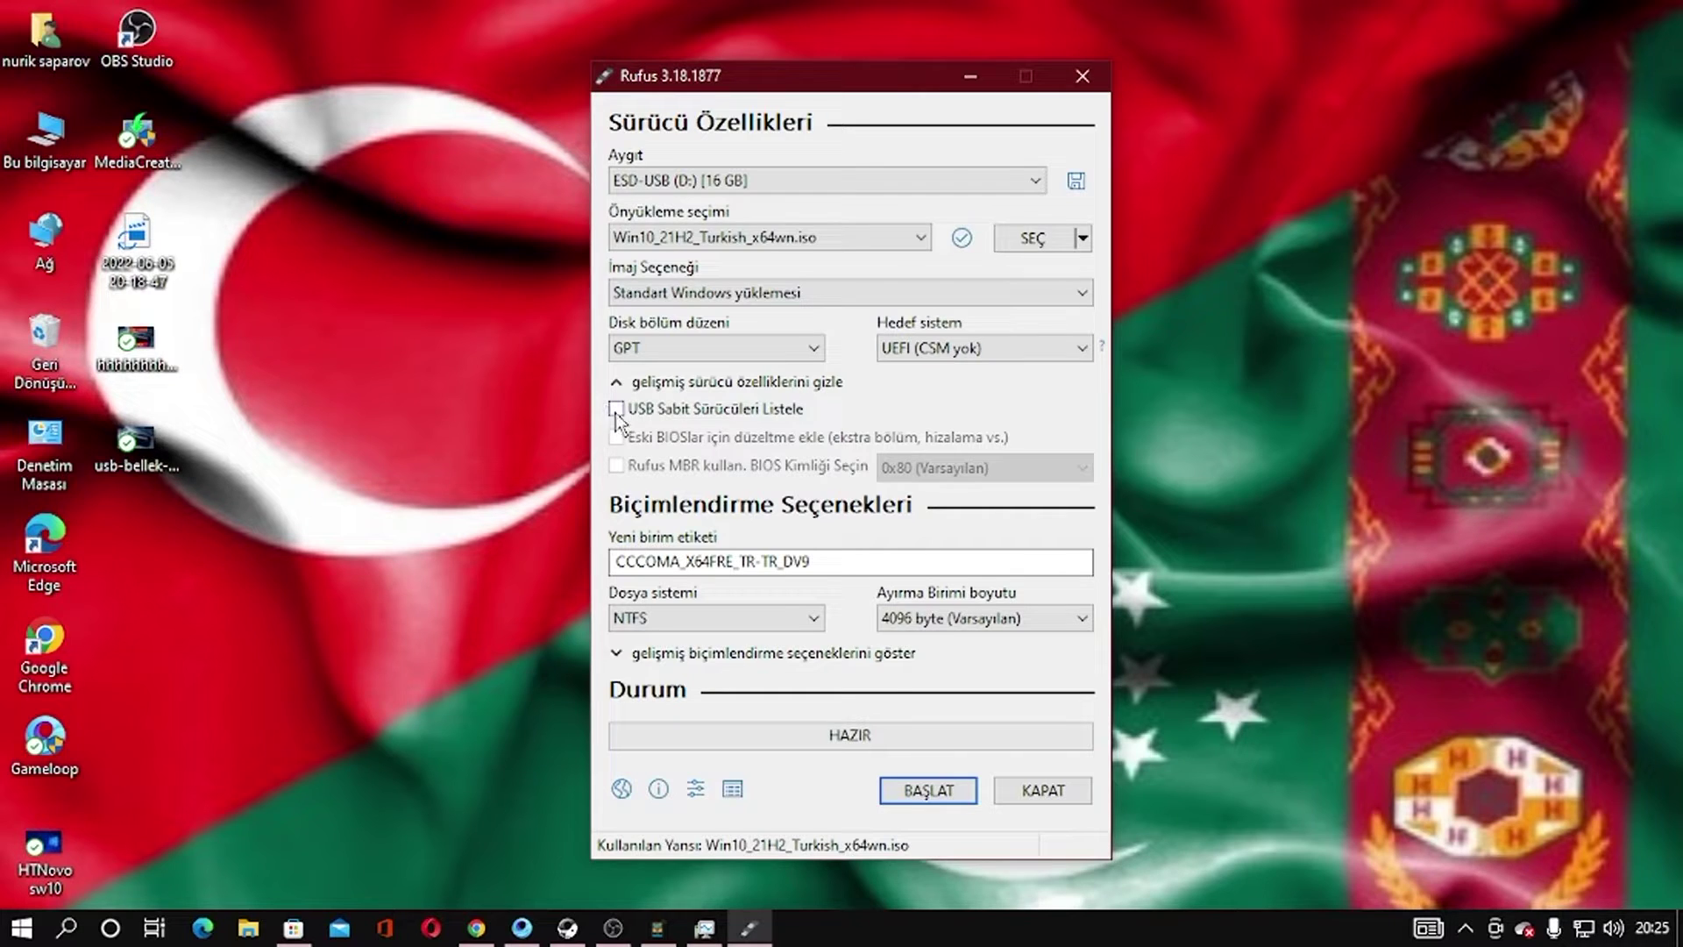
{"action": "mouse_move", "coordinate": [613, 410]}
- Replace the new volume label with WİN 10 FORMAT
{"action": "left_click", "coordinate": [841, 562]}
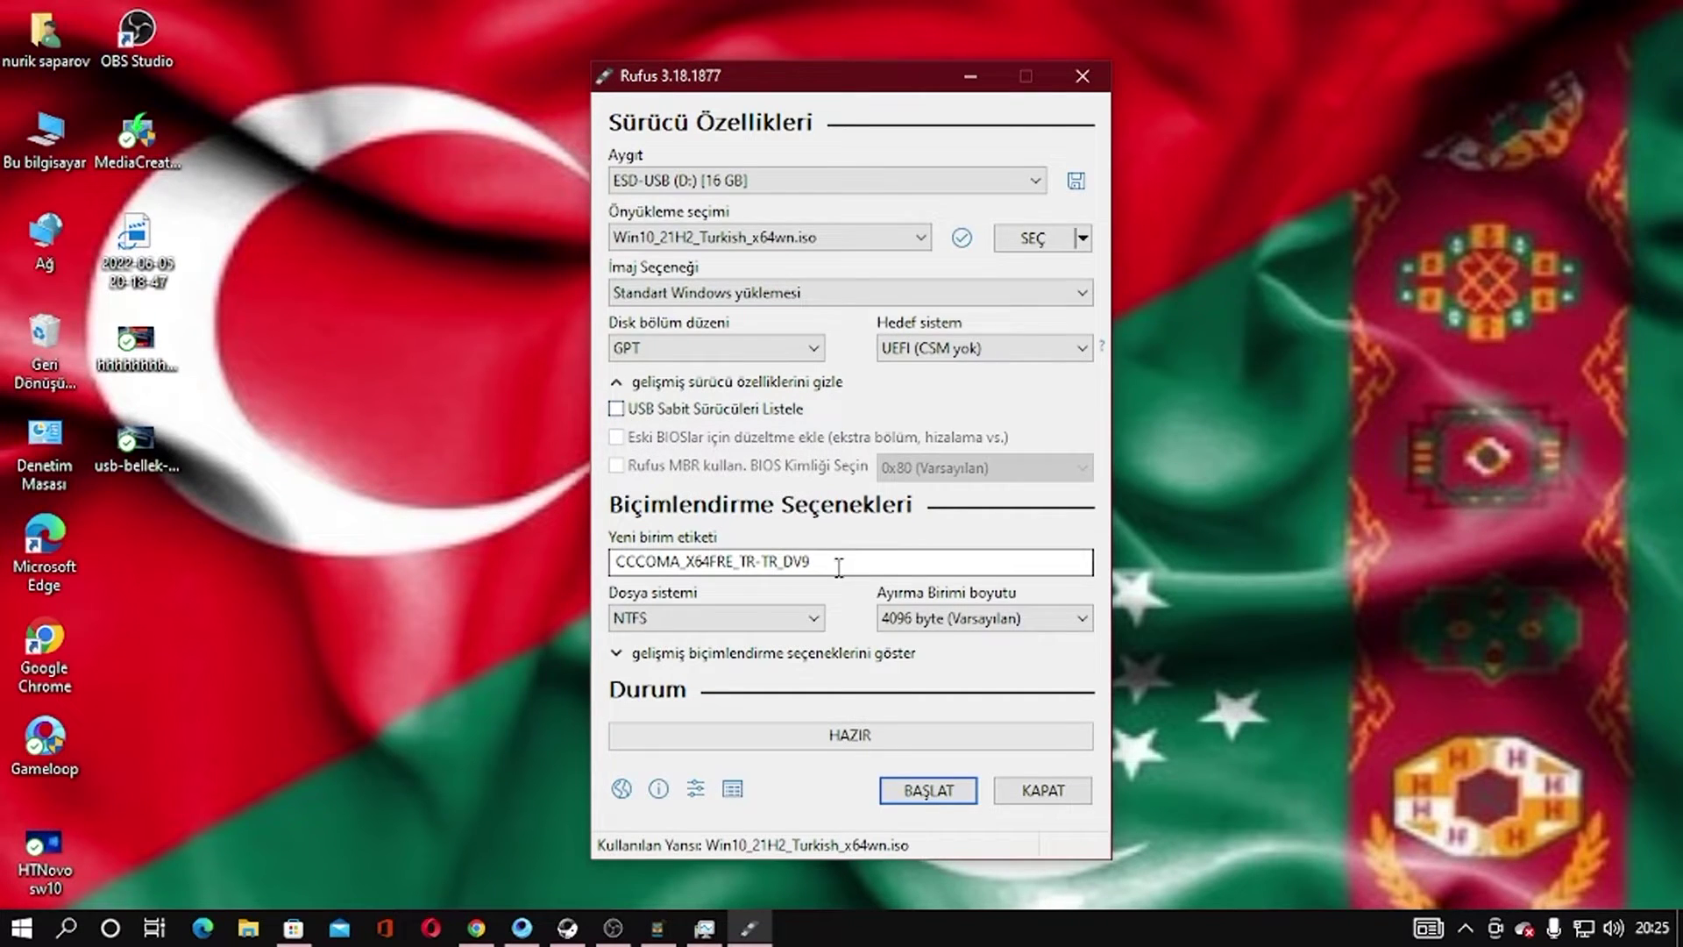
{"action": "key", "text": "BackSpace"}
{"action": "key", "text": "BackSpace"}
{"action": "key", "text": "BackSpace"}
{"action": "key", "text": "BackSpace"}
{"action": "key", "text": "BackSpace"}
{"action": "key", "text": "BackSpace"}
{"action": "key", "text": "BackSpace"}
{"action": "key", "text": "BackSpace"}
{"action": "key", "text": "BackSpace"}
{"action": "key", "text": "BackSpace"}
{"action": "key", "text": "BackSpace"}
{"action": "key", "text": "BackSpace"}
{"action": "key", "text": "BackSpace"}
{"action": "key", "text": "BackSpace"}
{"action": "key", "text": "BackSpace"}
{"action": "key", "text": "BackSpace"}
{"action": "key", "text": "BackSpace"}
{"action": "key", "text": "BackSpace"}
{"action": "key", "text": "BackSpace"}
{"action": "key", "text": "BackSpace"}
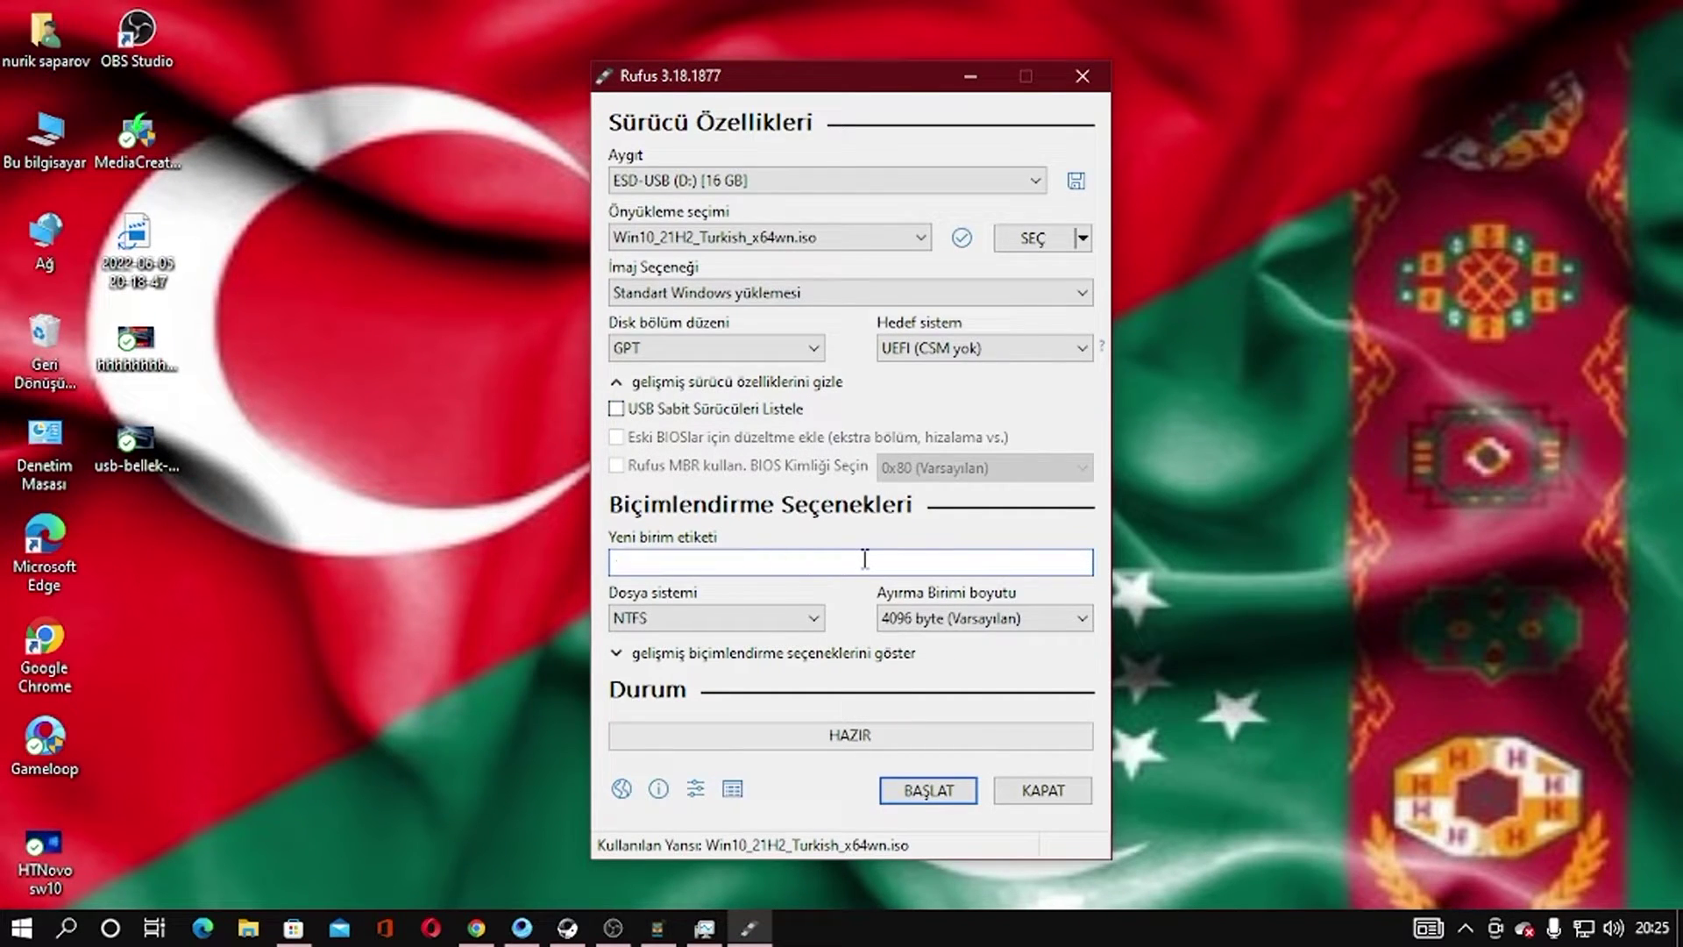
{"action": "type", "text": "C"}
{"action": "type", "text": "Wi"}
{"action": "type", "text": "N 10 FORMAT"}
- Check the file system choices, then start writing the USB drive and confirm erasing all its data
{"action": "left_click", "coordinate": [793, 619]}
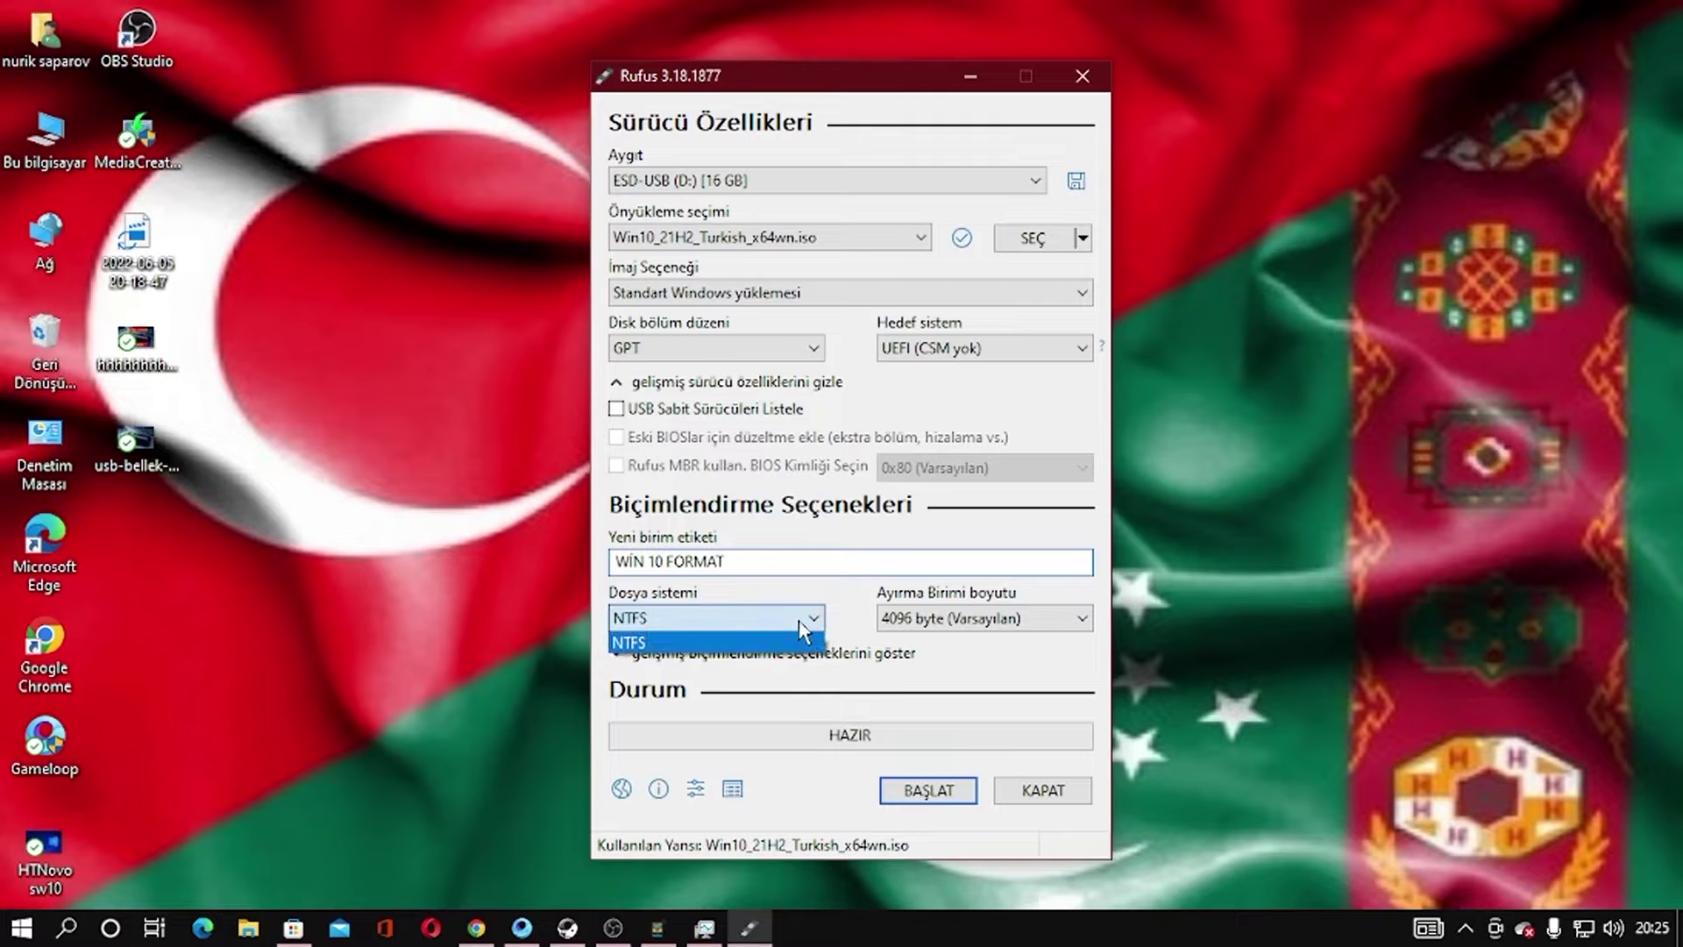
{"action": "left_click", "coordinate": [789, 621]}
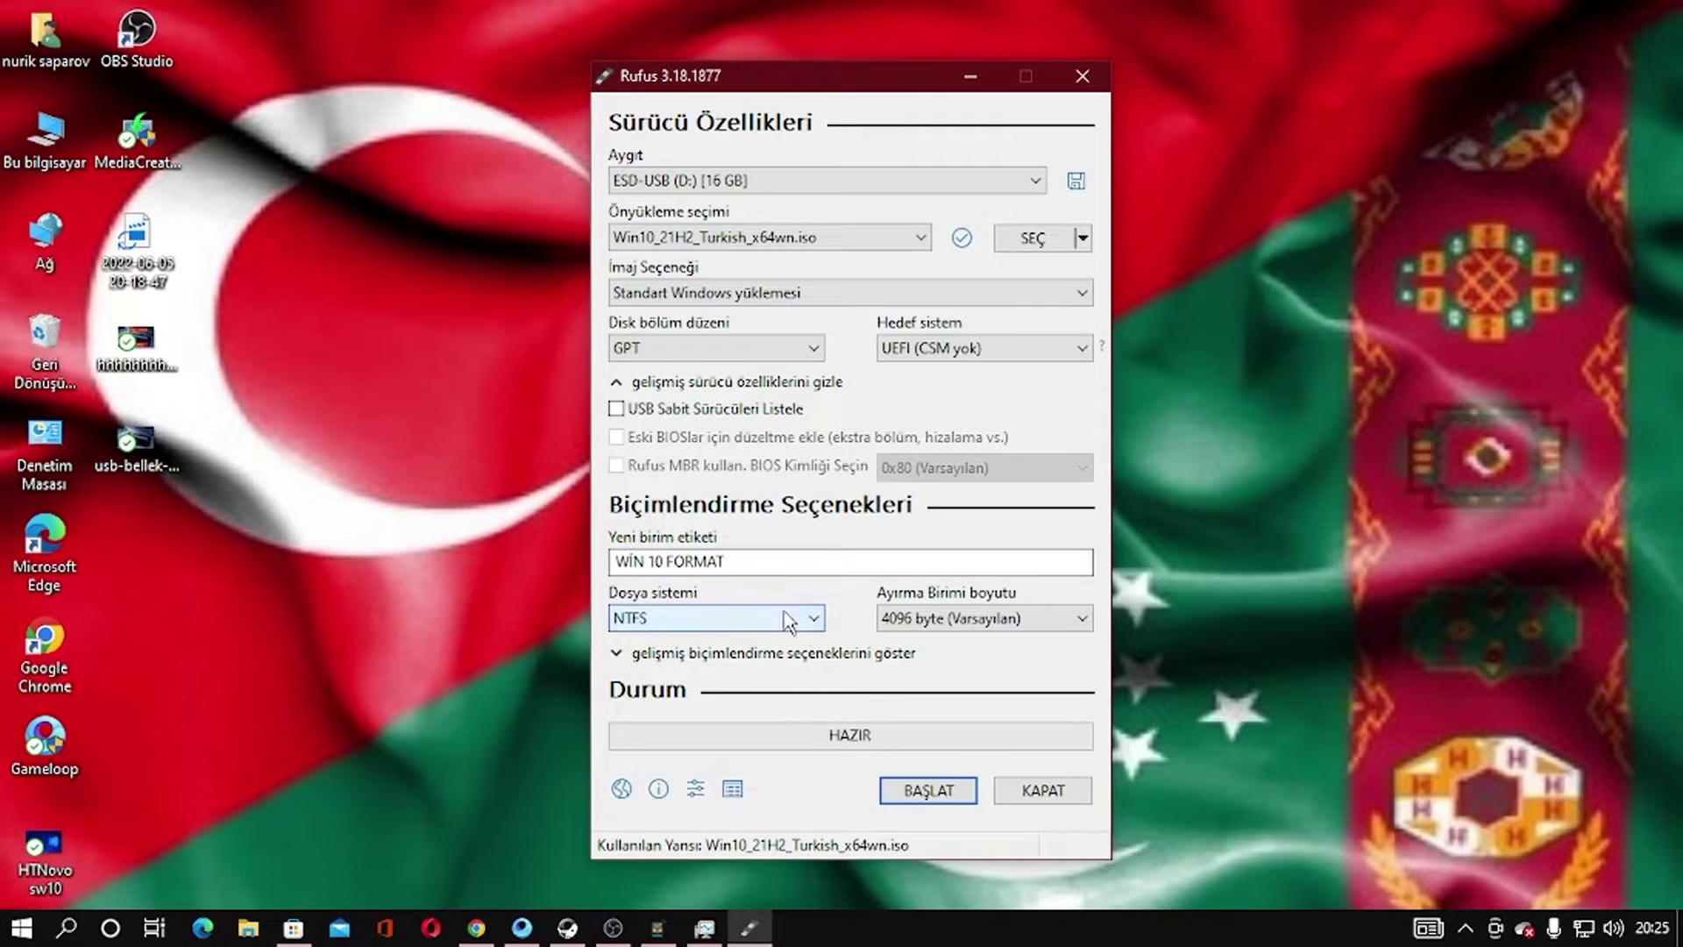
{"action": "left_click", "coordinate": [931, 785]}
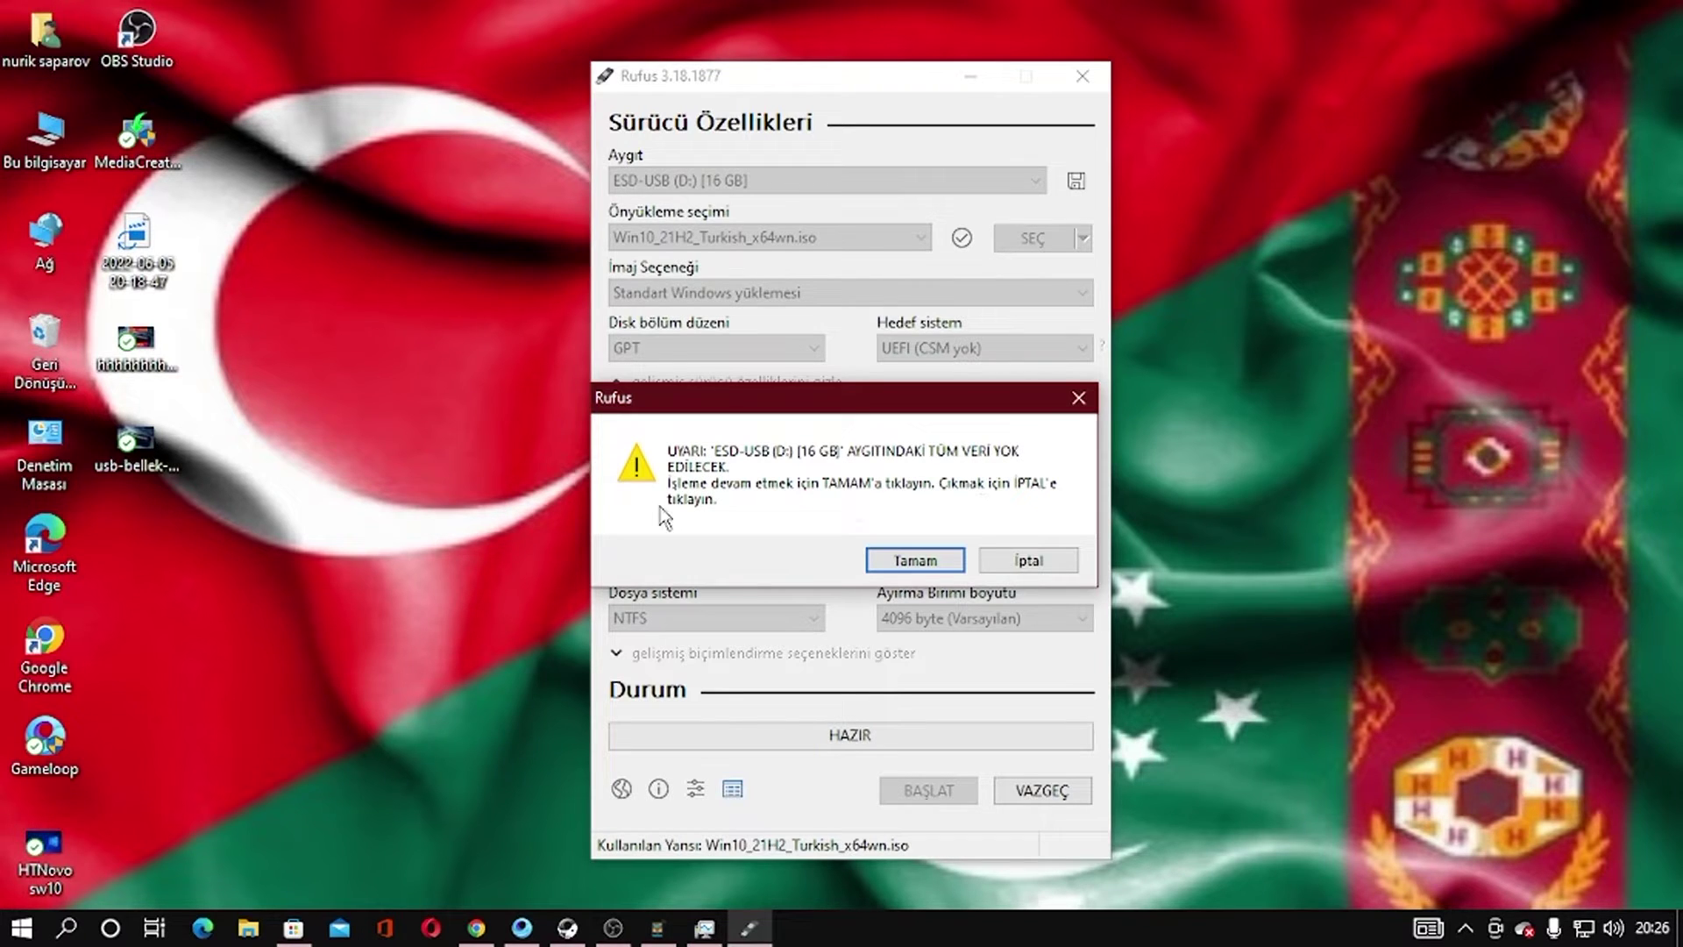
{"action": "left_click", "coordinate": [935, 562]}
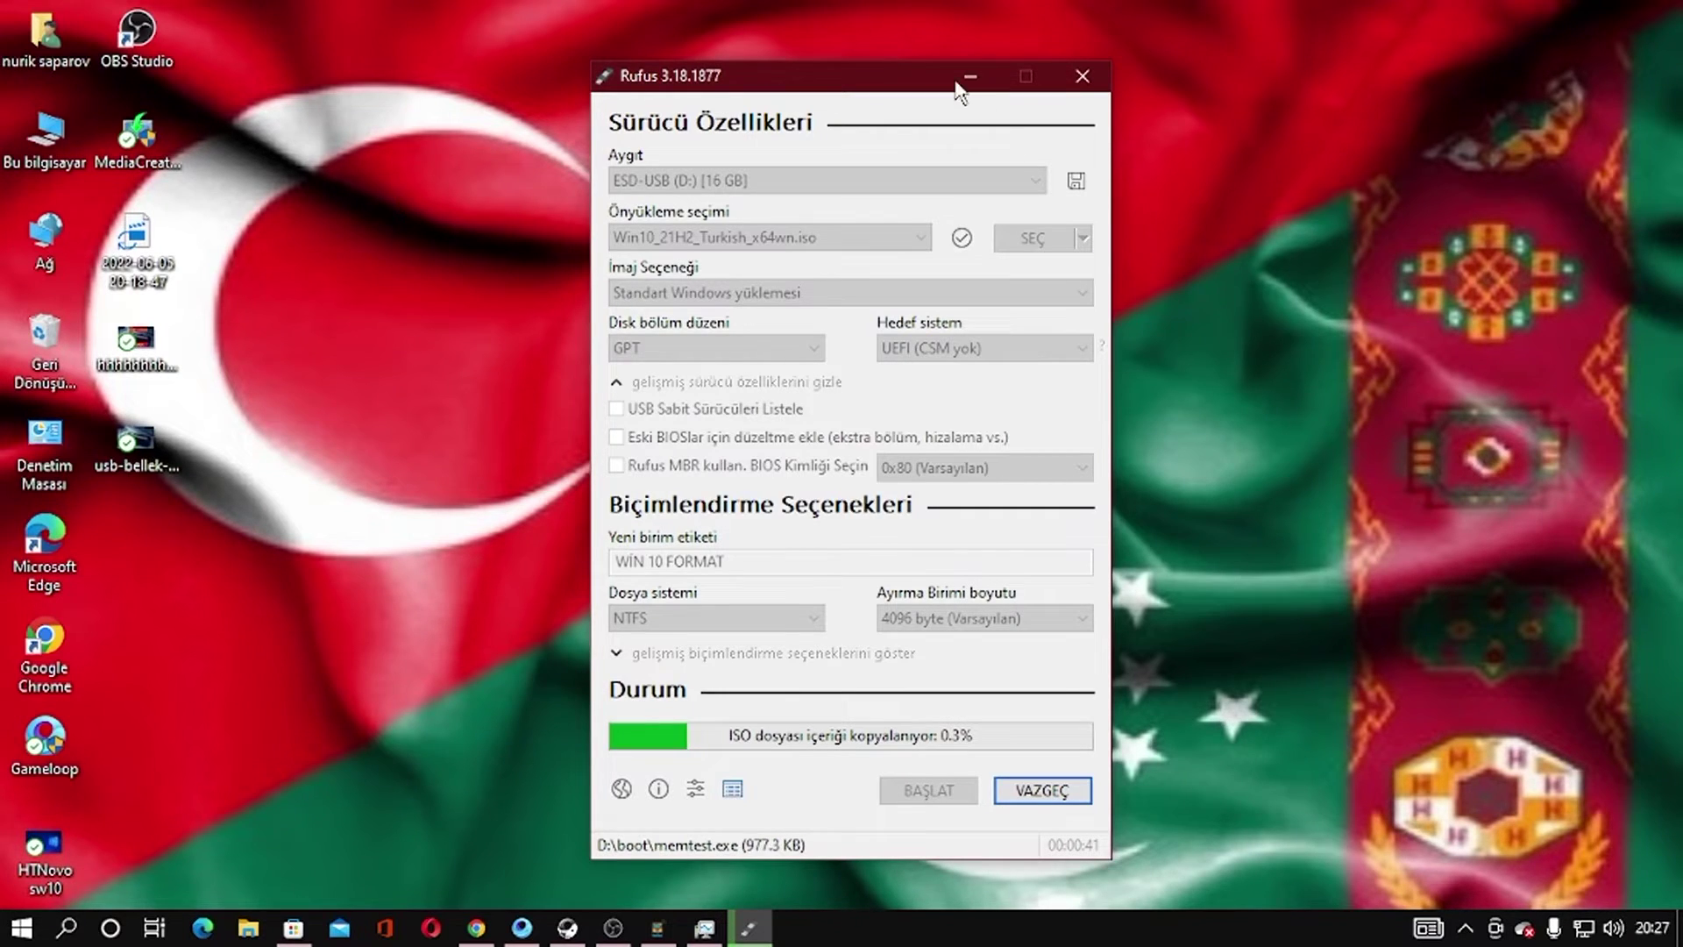
- Move the Rufus window aside to uncover the ISO, downloader and Rufus files on the desktop
{"action": "left_click_drag", "start_coordinate": [884, 76], "coordinate": [1068, 238]}
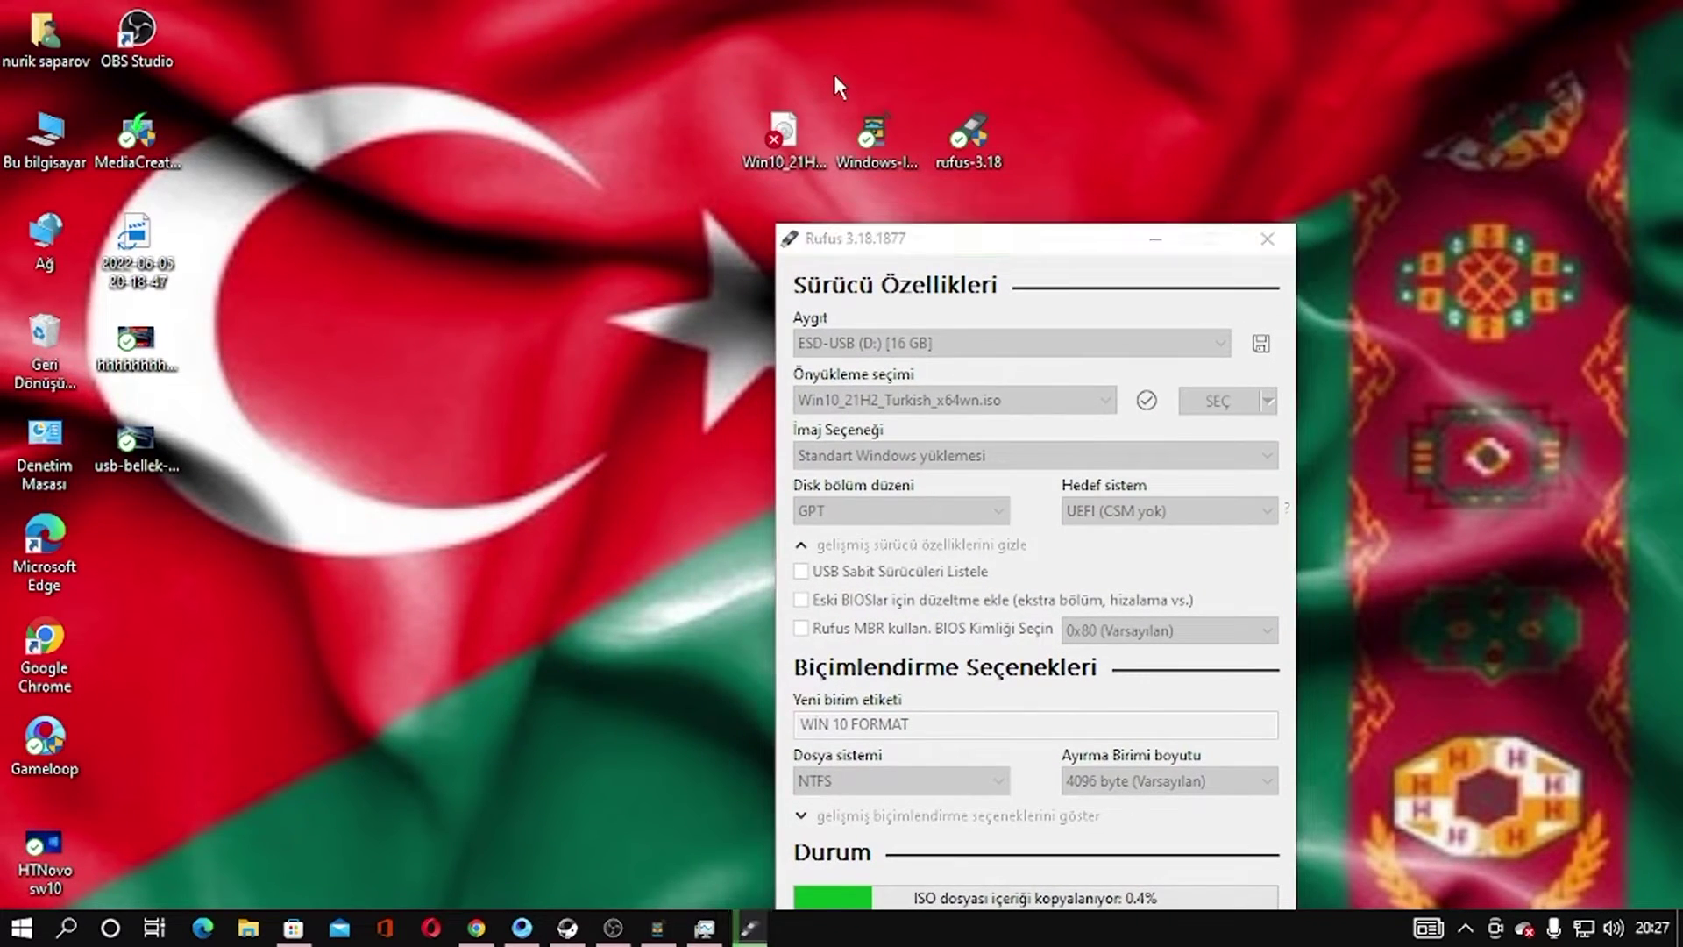
{"action": "left_click_drag", "start_coordinate": [832, 75], "coordinate": [1035, 188]}
{"action": "left_click", "coordinate": [1149, 133]}
- Switch to Chrome and look through HeiDoc's ISO Download Tool page down to its Windows-ISO-Downloader.exe link
{"action": "left_click", "coordinate": [476, 928]}
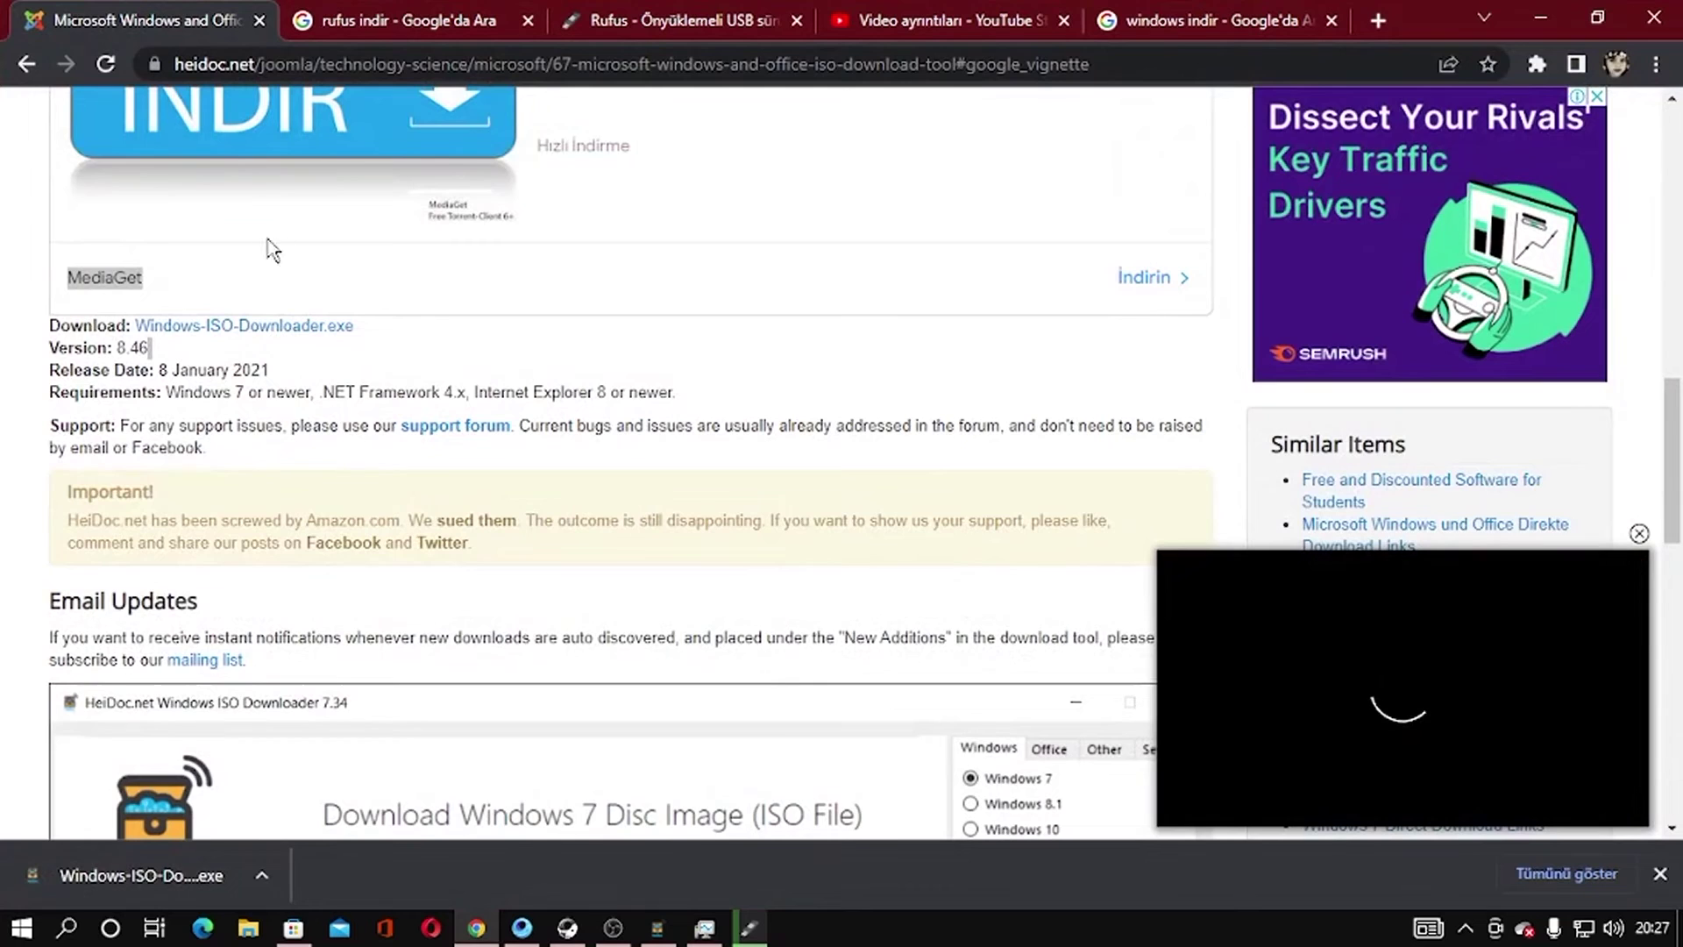
{"action": "scroll", "coordinate": [638, 330], "scroll_direction": "up", "scroll_amount": 15}
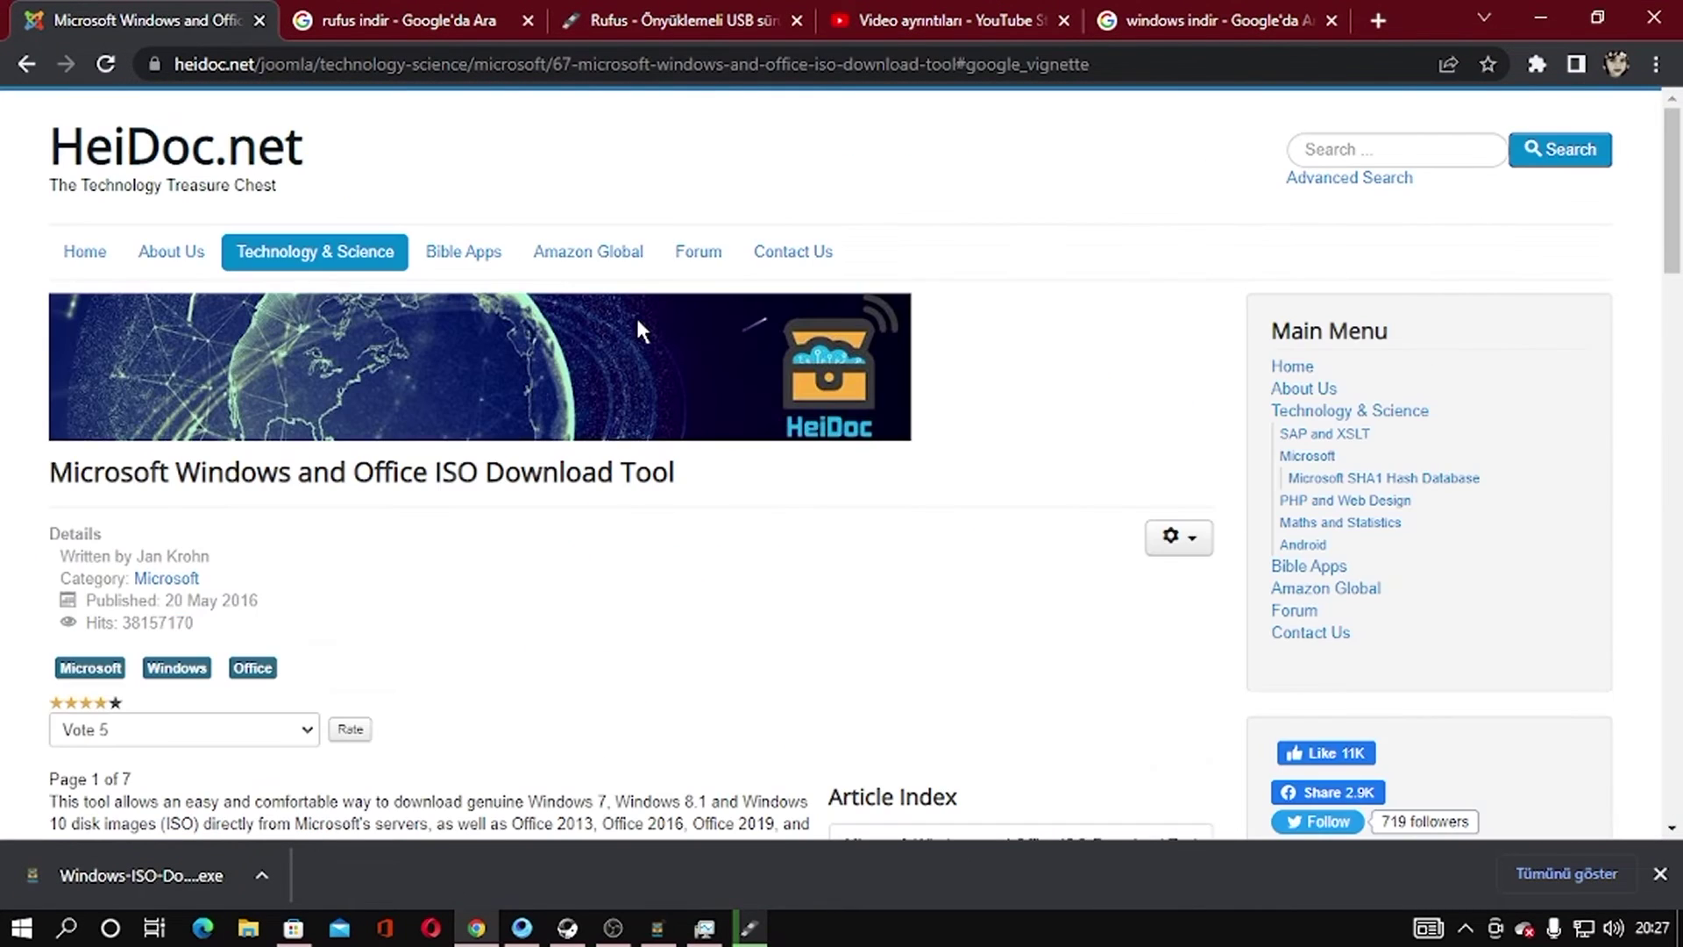
{"action": "scroll", "coordinate": [575, 571], "scroll_direction": "down", "scroll_amount": 5}
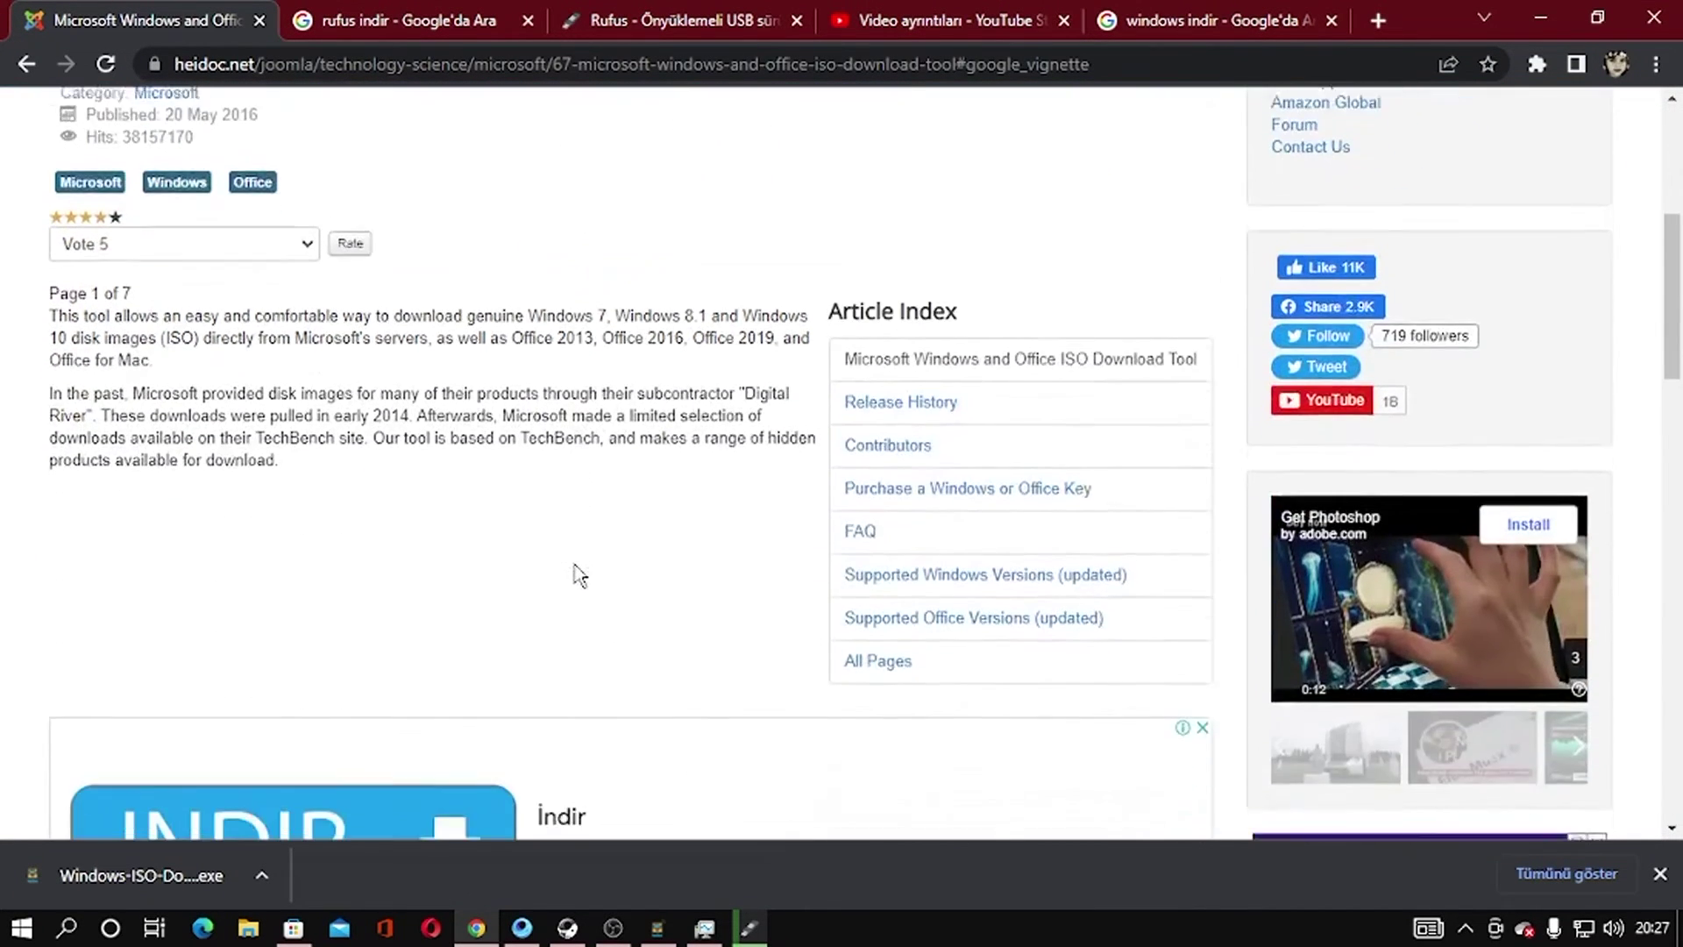
{"action": "scroll", "coordinate": [578, 574], "scroll_direction": "down", "scroll_amount": 5}
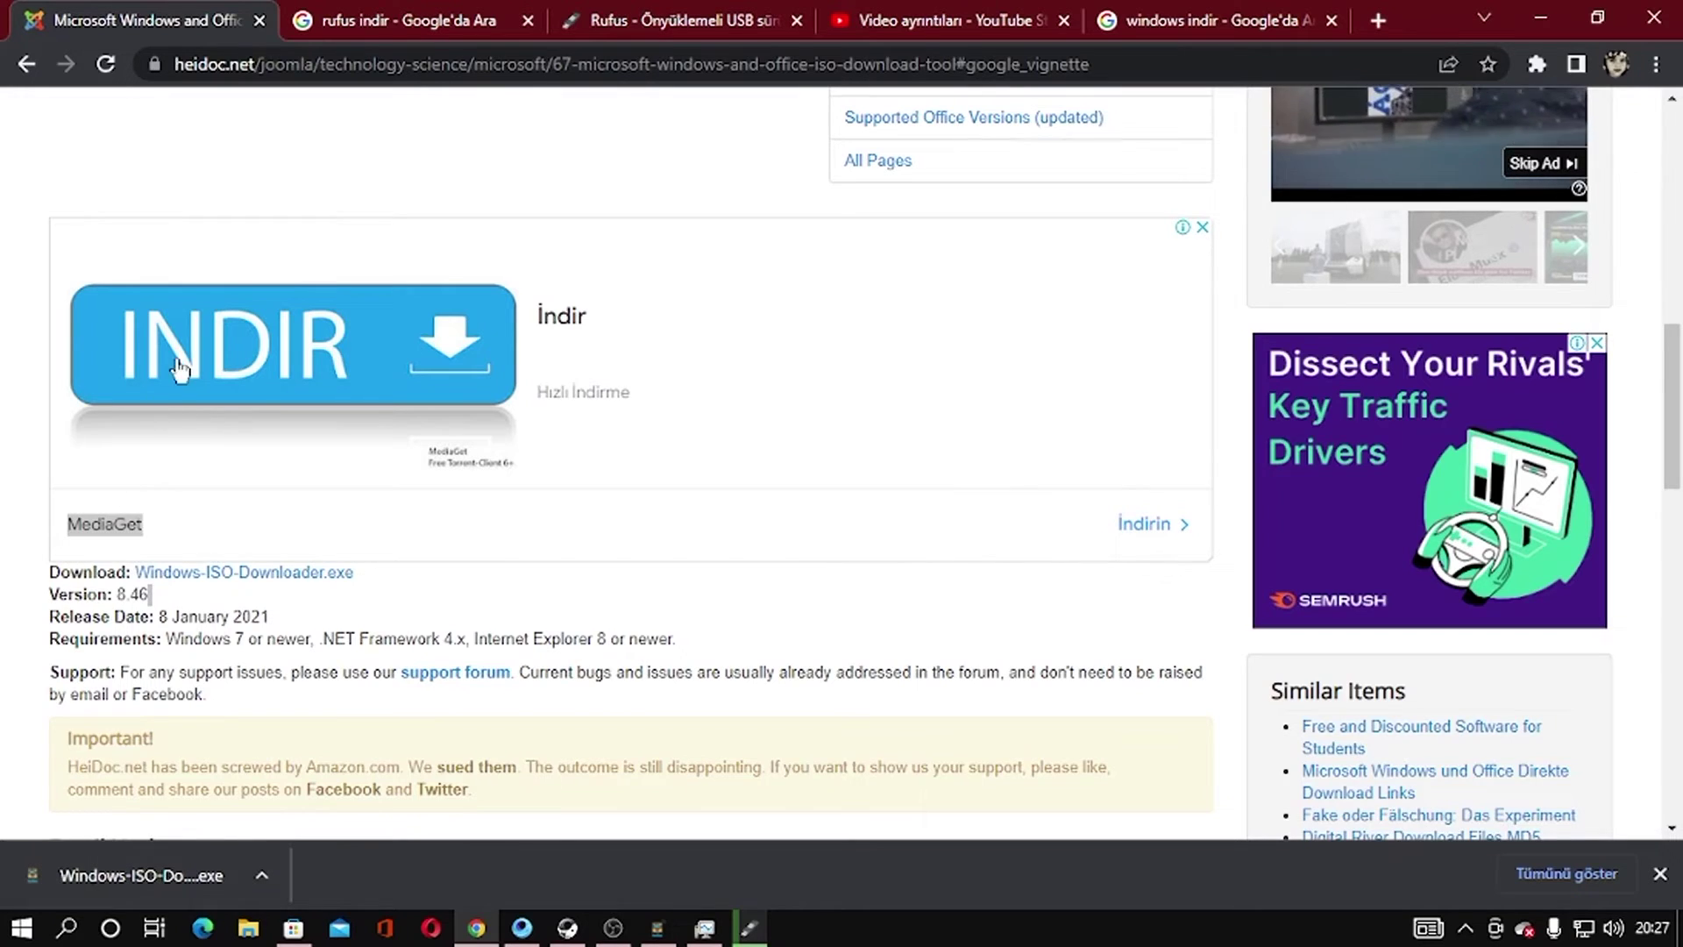
- Look through the Rufus website down to its Rufus 3.18 download links, and minimize the browser
{"action": "left_click", "coordinate": [712, 21]}
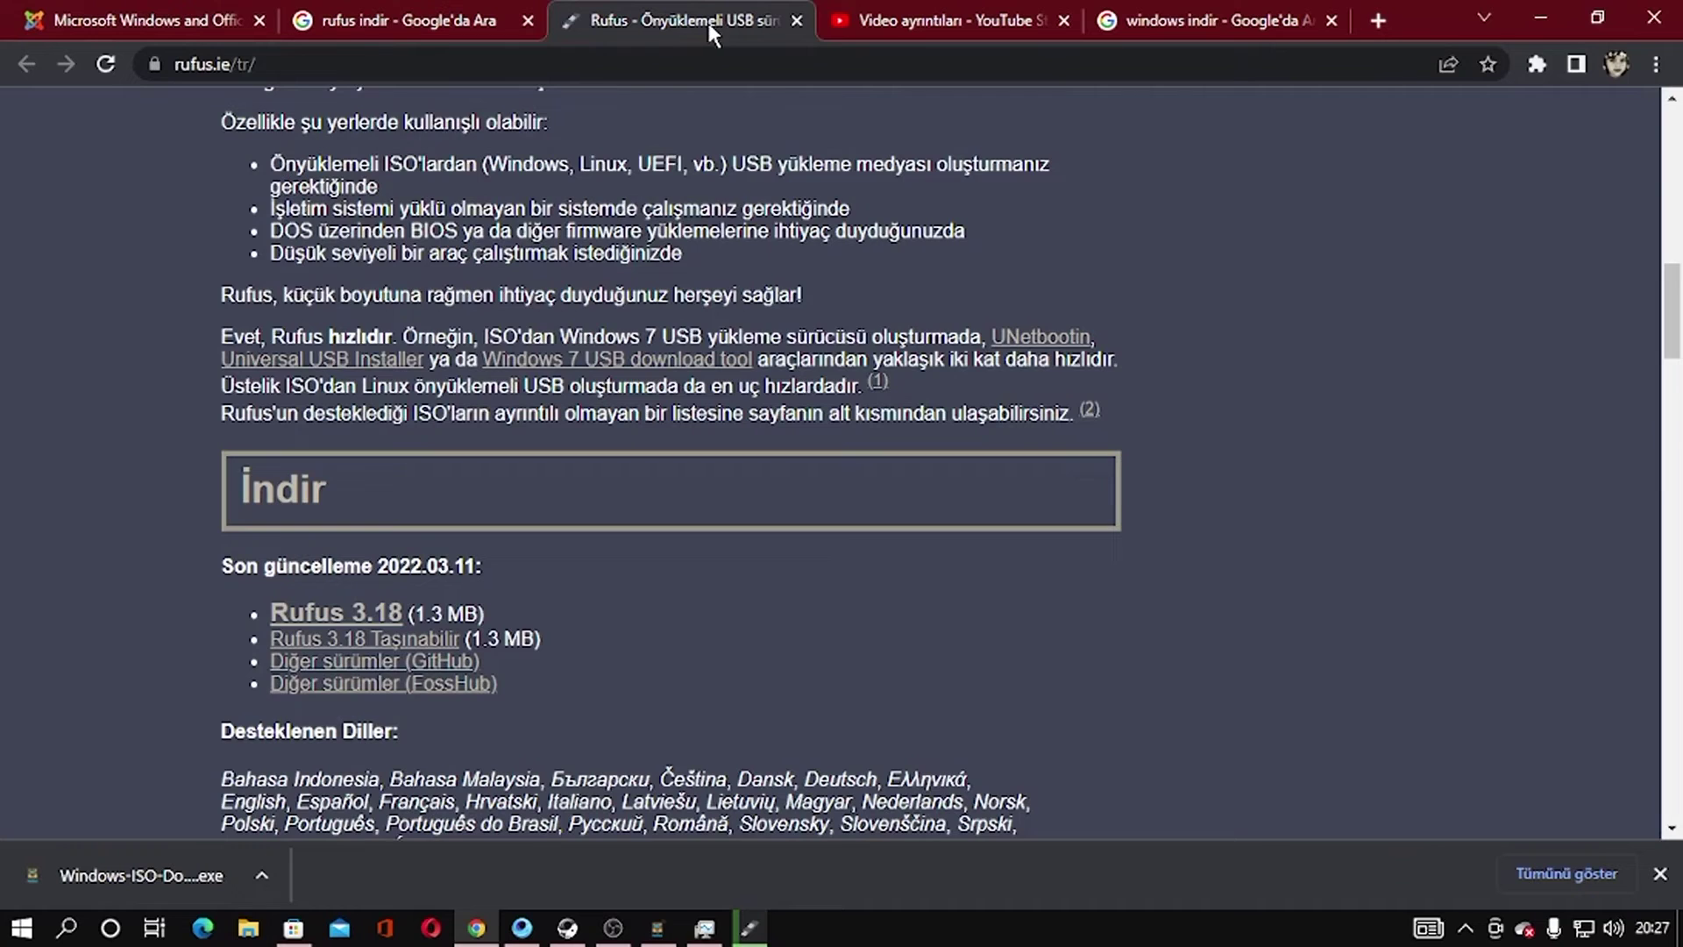
{"action": "scroll", "coordinate": [542, 112], "scroll_direction": "up", "scroll_amount": 9}
{"action": "scroll", "coordinate": [543, 158], "scroll_direction": "down", "scroll_amount": 9}
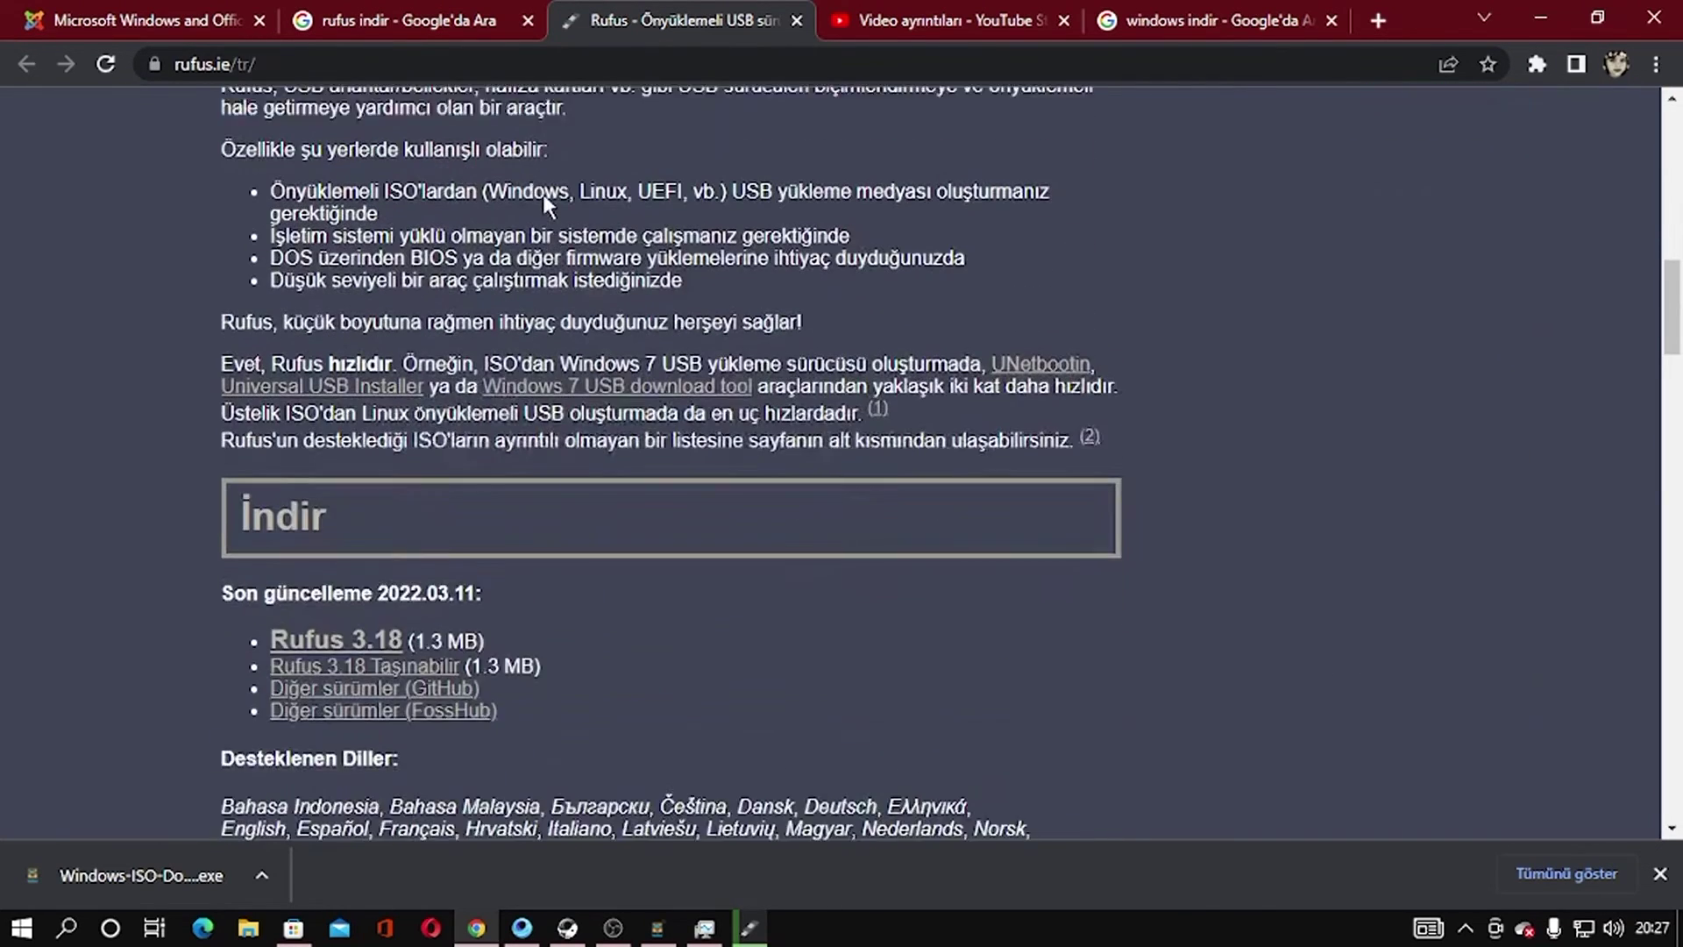
{"action": "scroll", "coordinate": [550, 202], "scroll_direction": "up", "scroll_amount": 12}
{"action": "scroll", "coordinate": [552, 197], "scroll_direction": "down", "scroll_amount": 8}
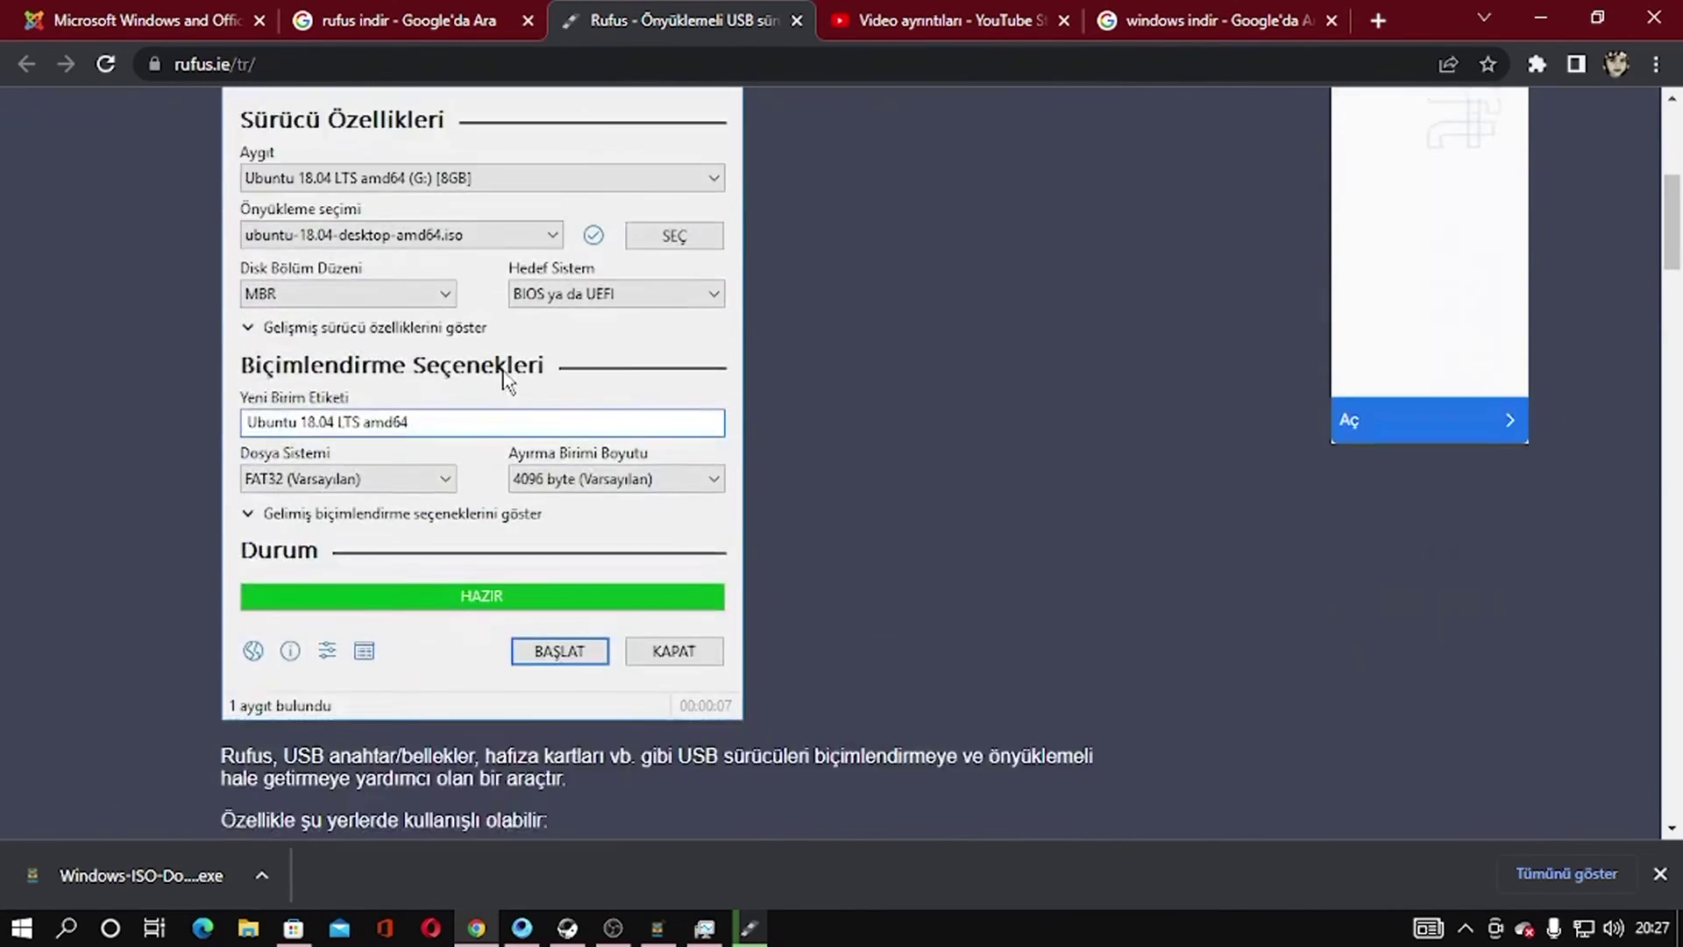
{"action": "scroll", "coordinate": [482, 430], "scroll_direction": "down", "scroll_amount": 6}
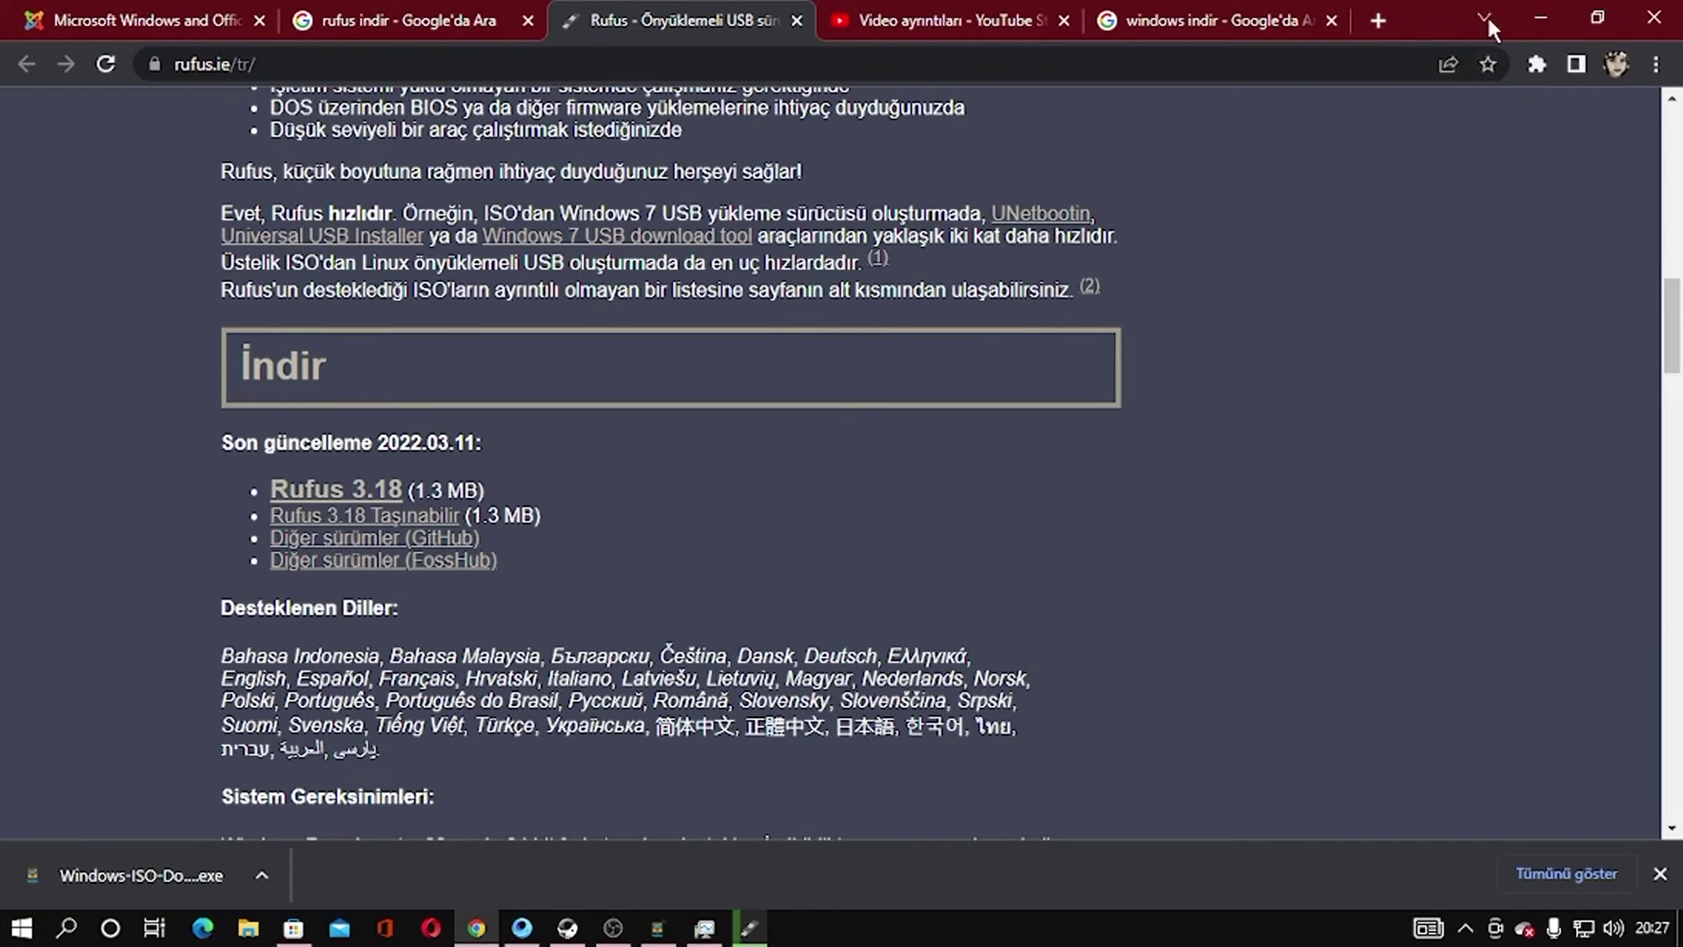
{"action": "left_click", "coordinate": [1546, 13]}
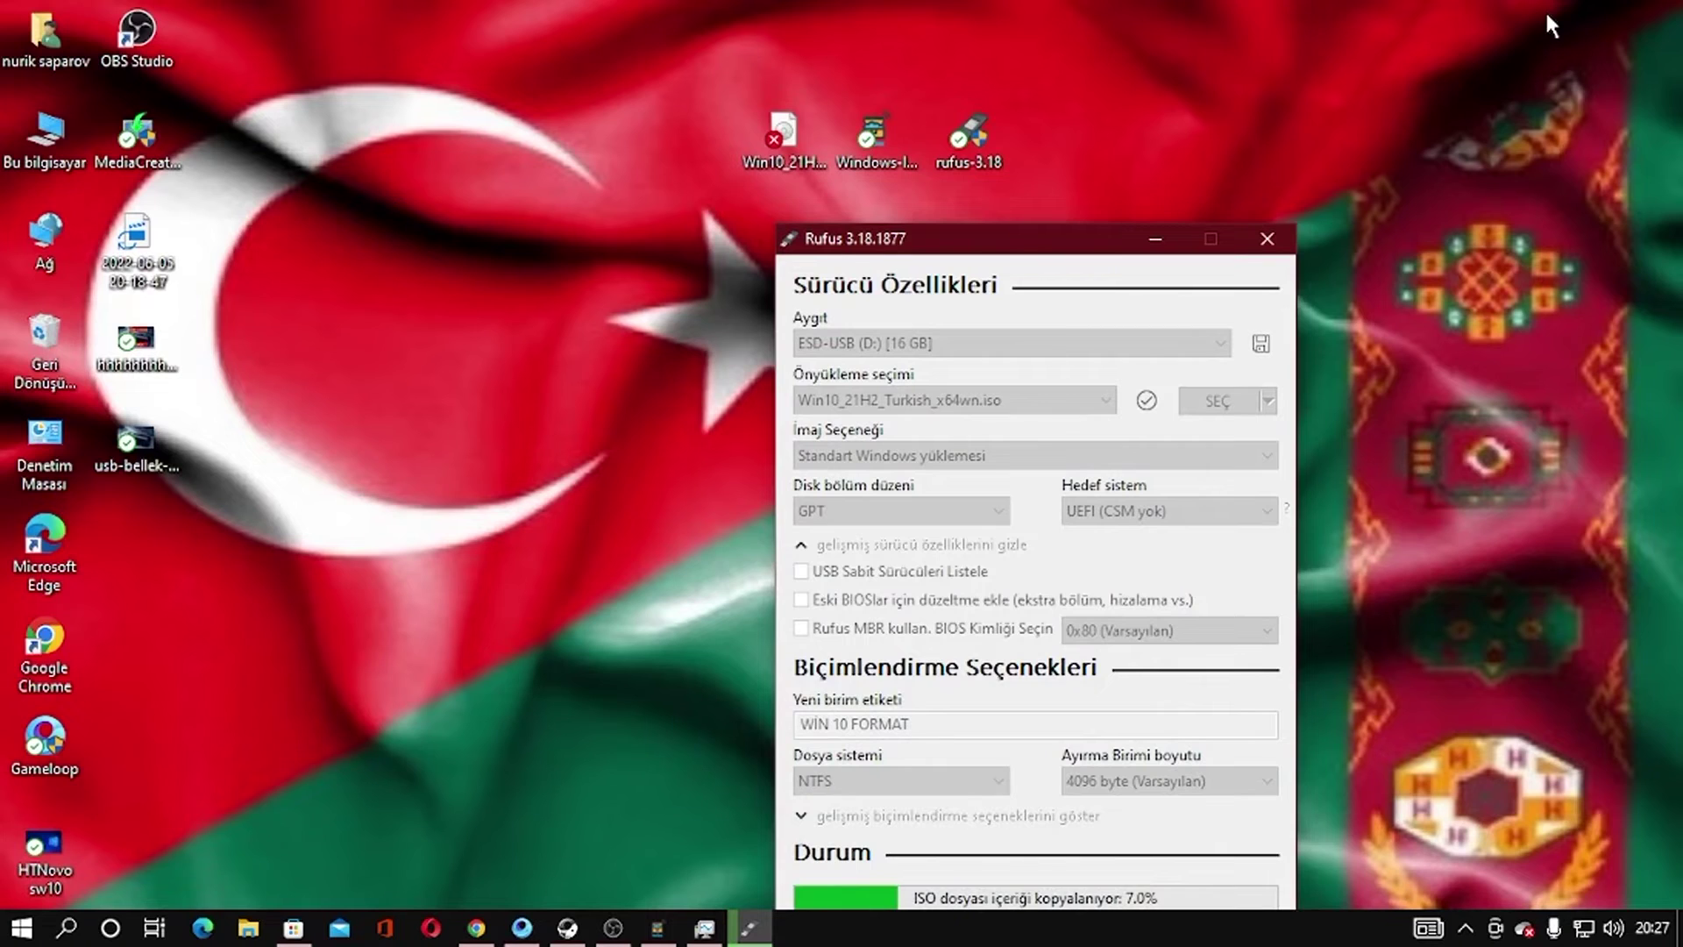
- View the properties of the Win10_21H2_Turkish_x64wn file on the desktop, close them, and move the Rufus window fully into view
{"action": "double_click", "coordinate": [777, 132]}
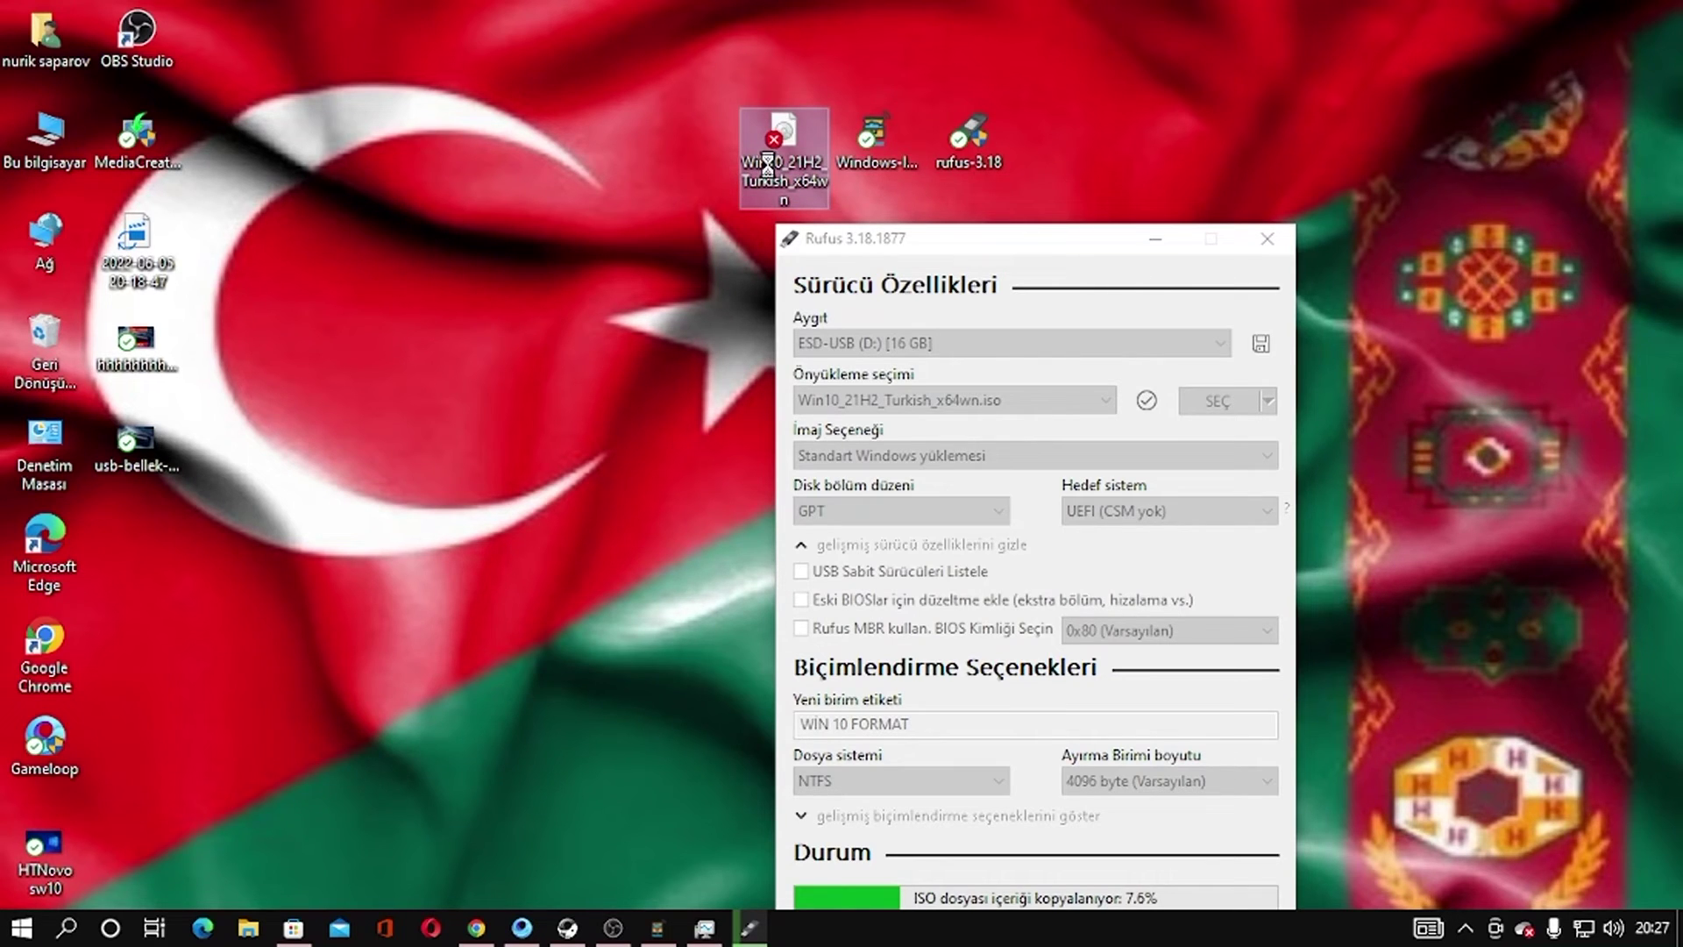
{"action": "right_click", "coordinate": [777, 137]}
{"action": "left_click", "coordinate": [873, 754]}
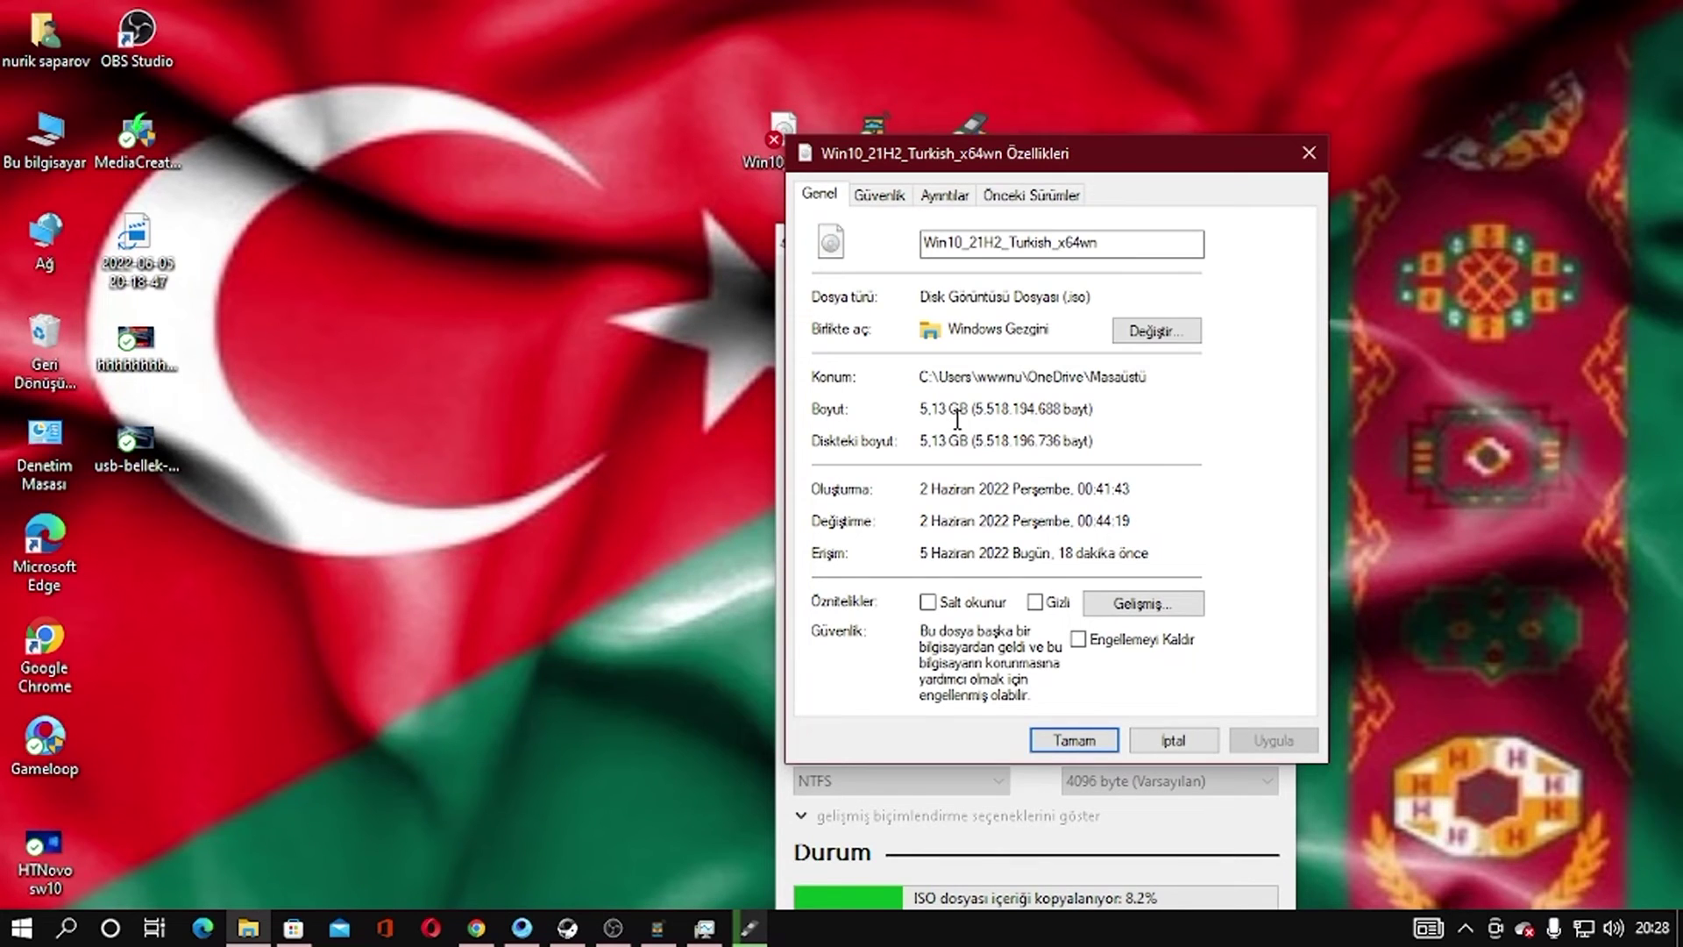
{"action": "left_click", "coordinate": [1308, 156]}
{"action": "left_click_drag", "start_coordinate": [1133, 230], "coordinate": [1100, 88]}
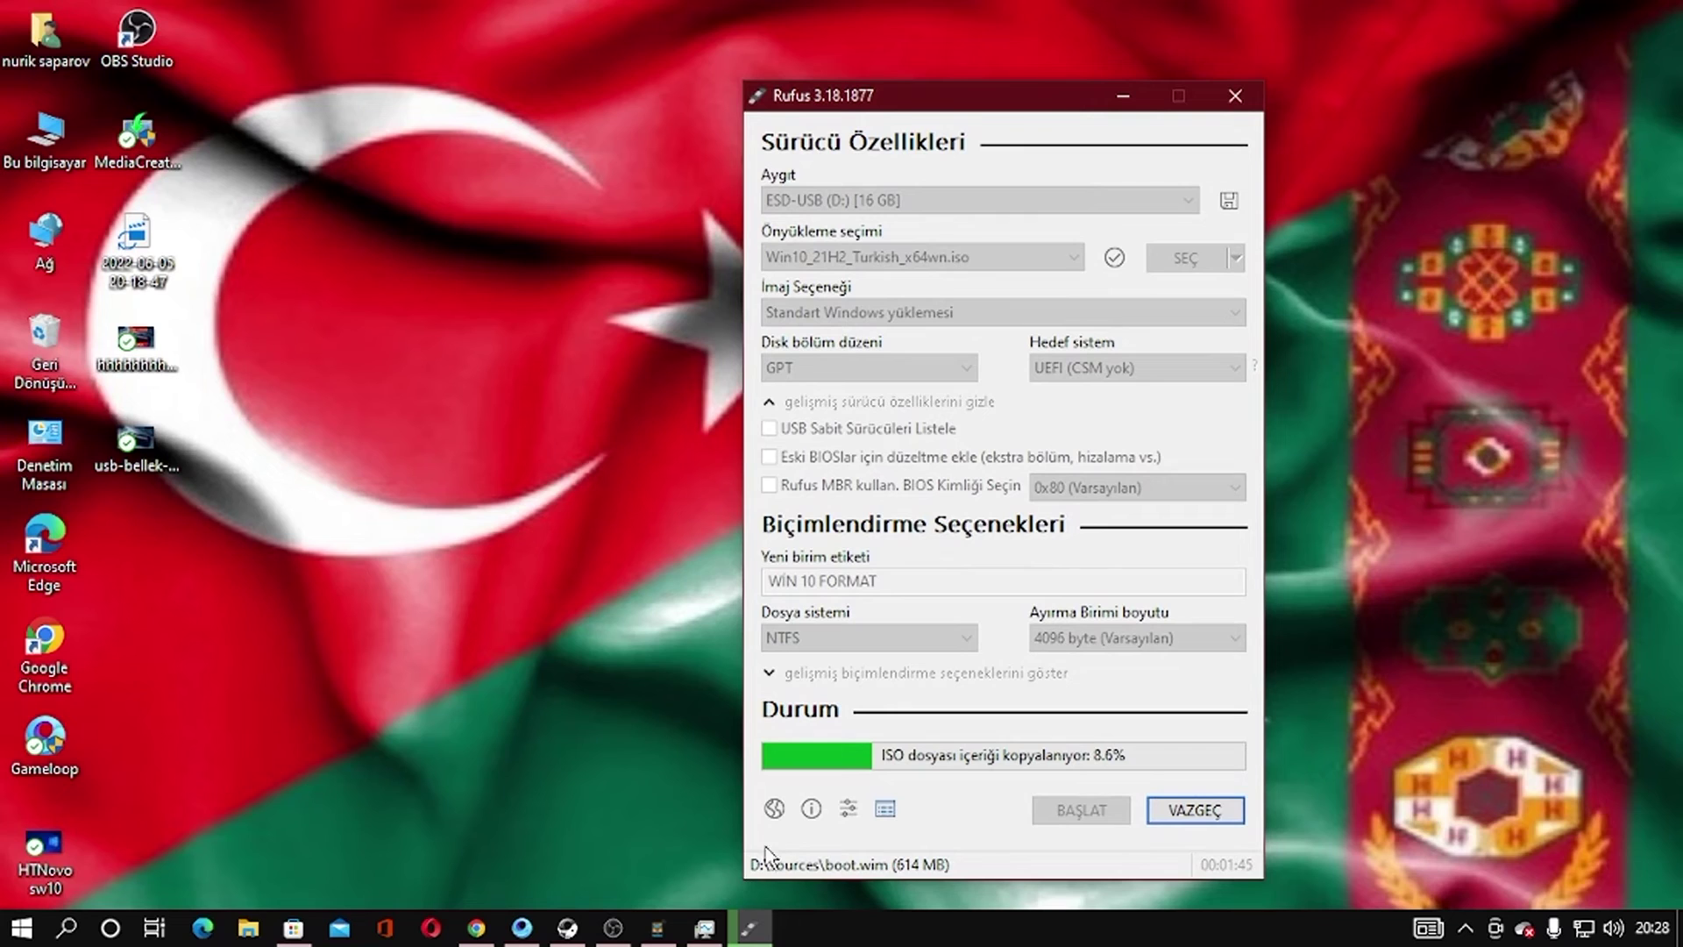